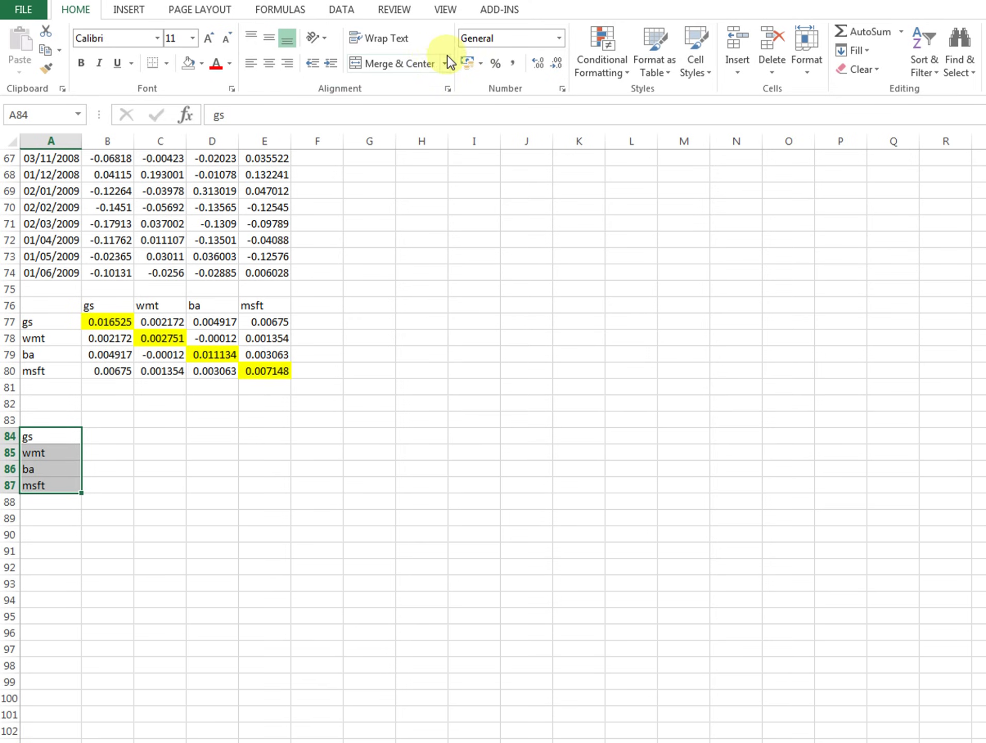
- Make the stock labels gs, wmt, ba and msft in A84:A87 bold
click(80, 63)
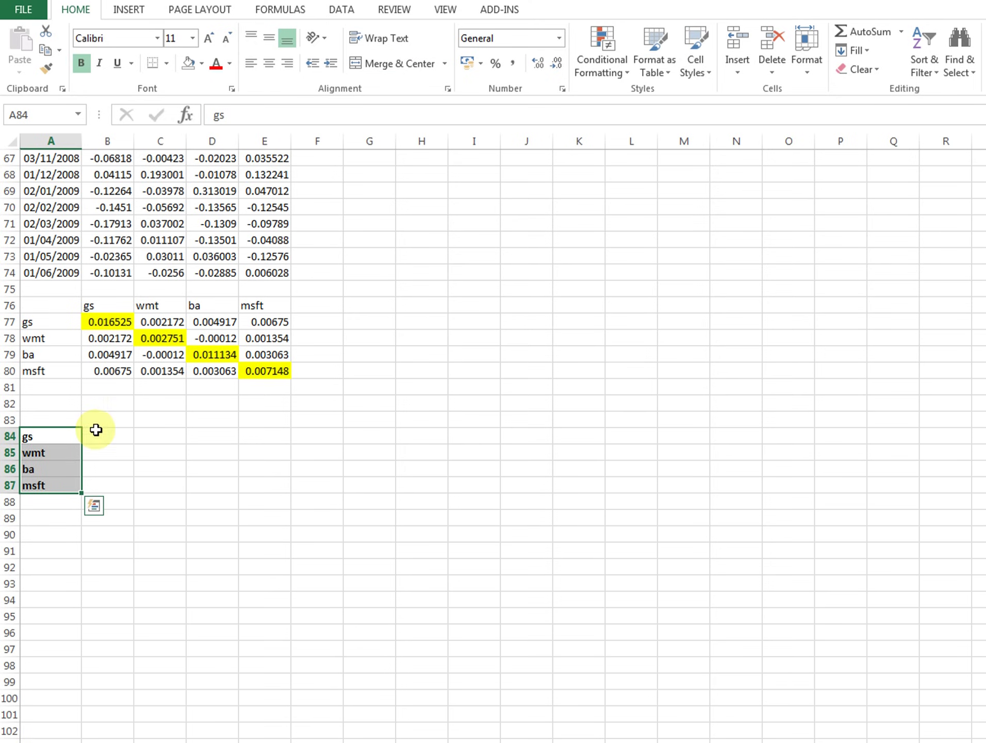
drag(52, 322, 45, 372)
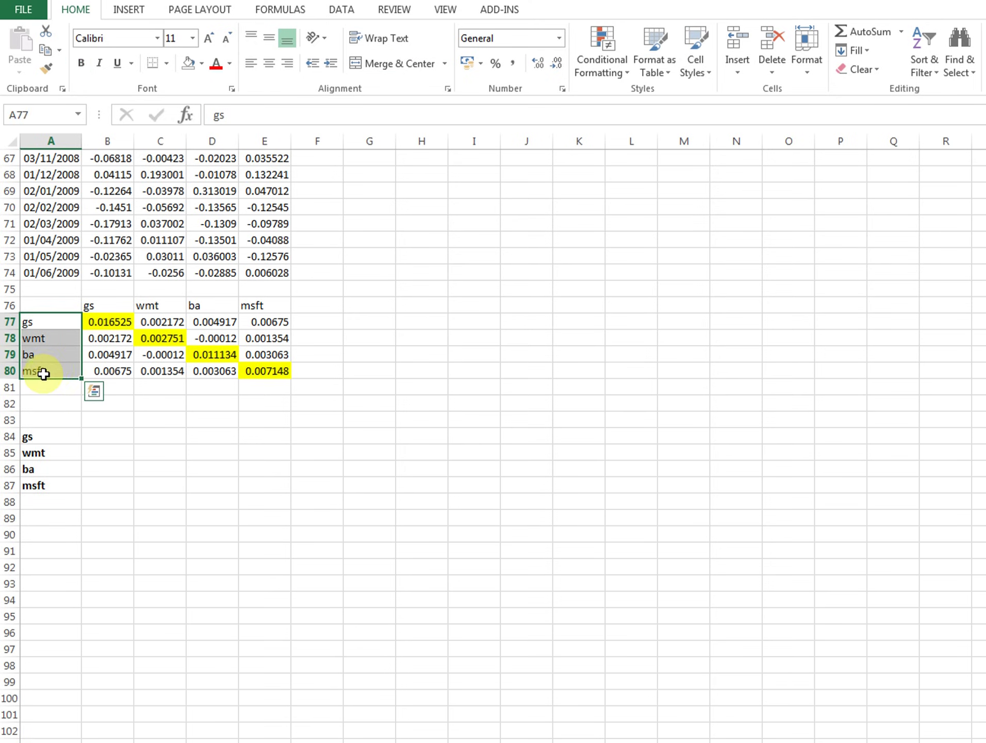
drag(55, 442, 61, 485)
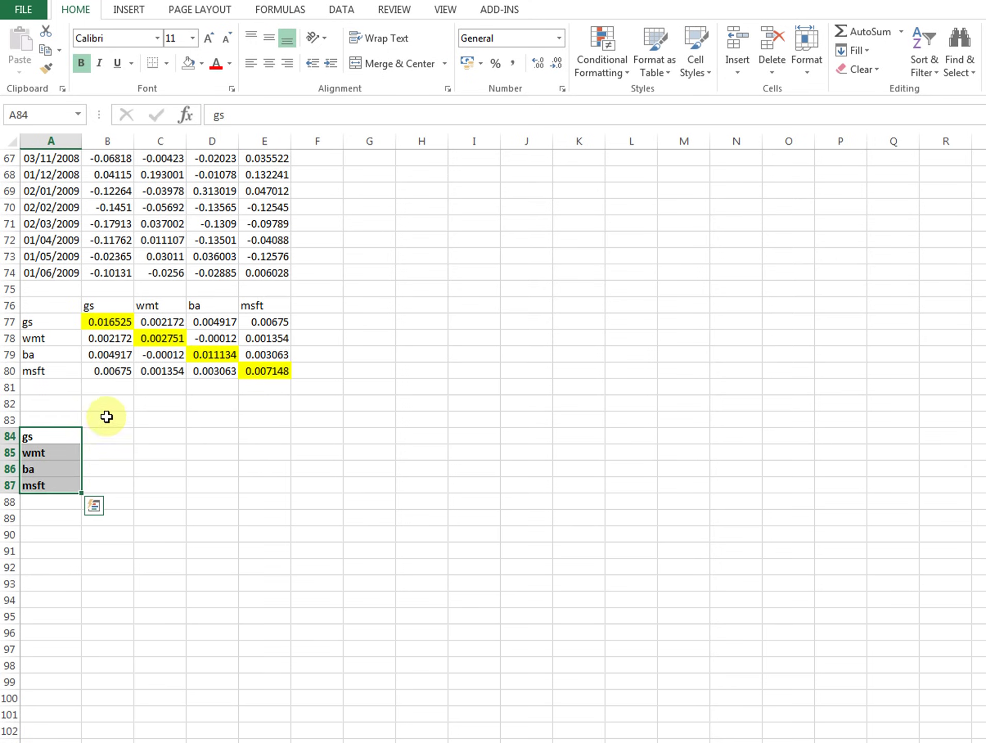
- Enter the heading Weights in cell B83, above the column beside the bold stock labels
click(106, 417)
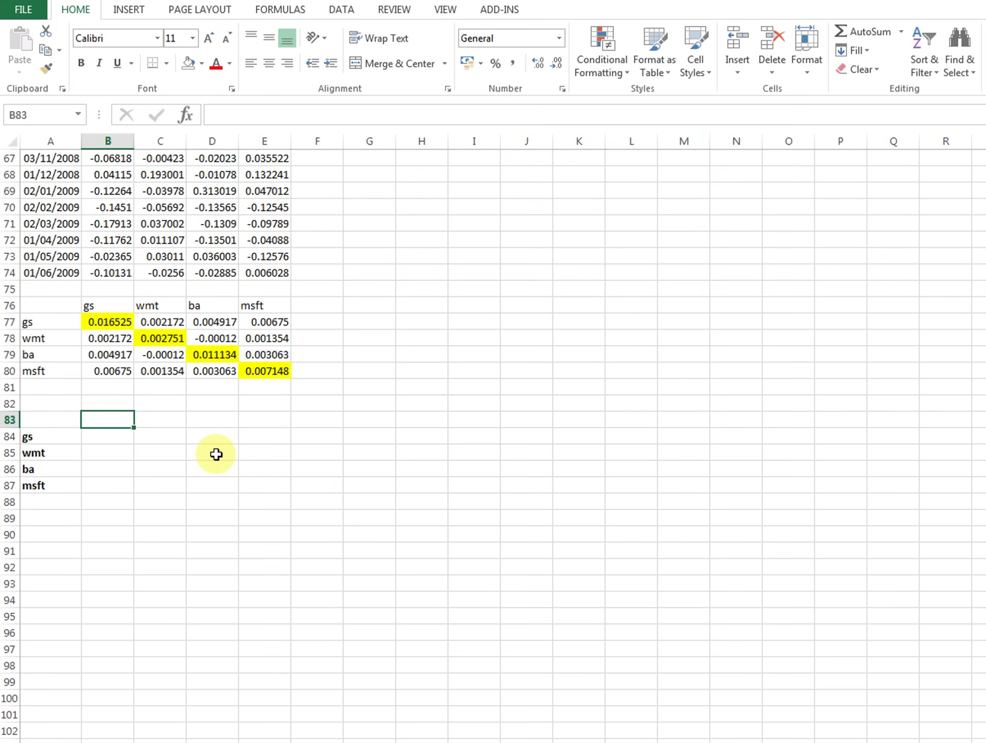
text(We)
key(Return)
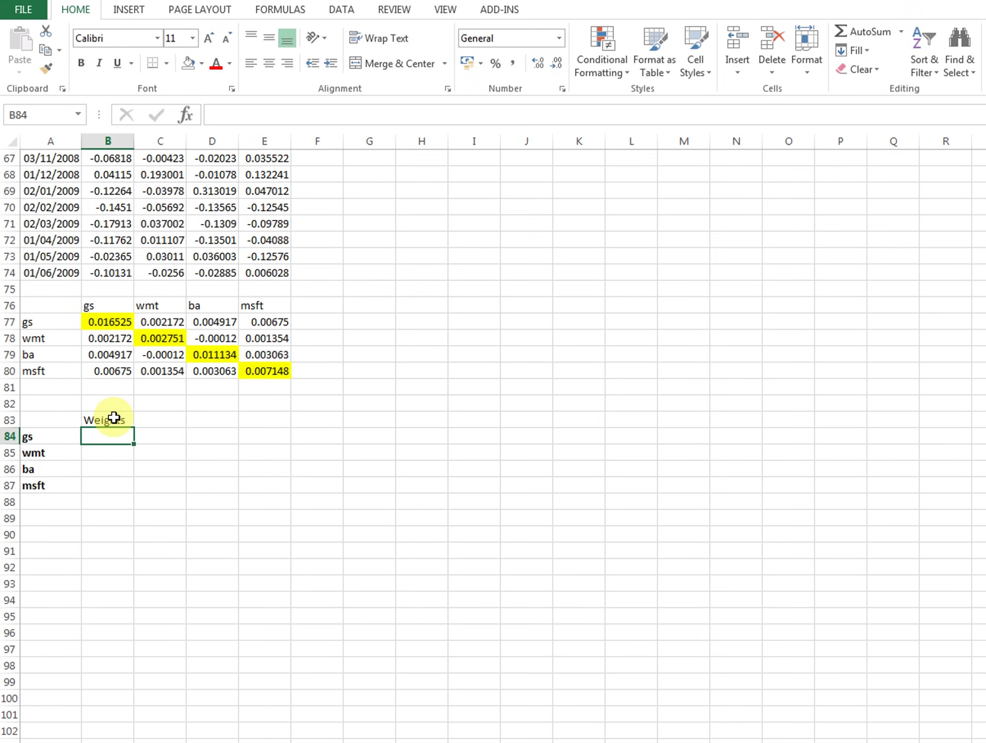
click(113, 451)
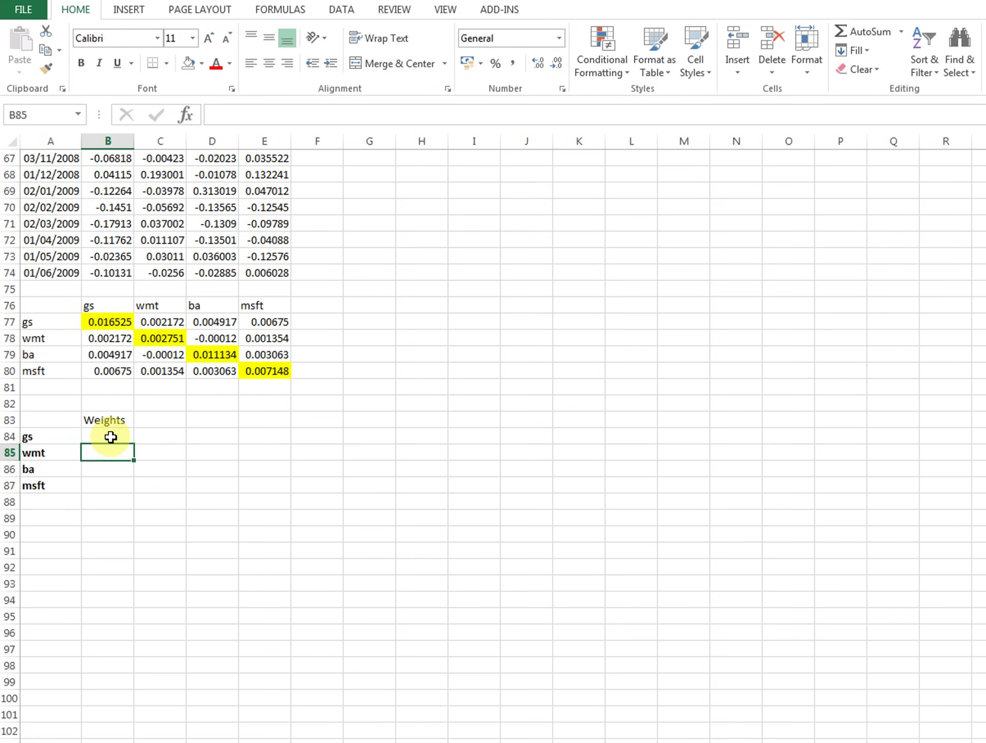
click(110, 436)
click(109, 455)
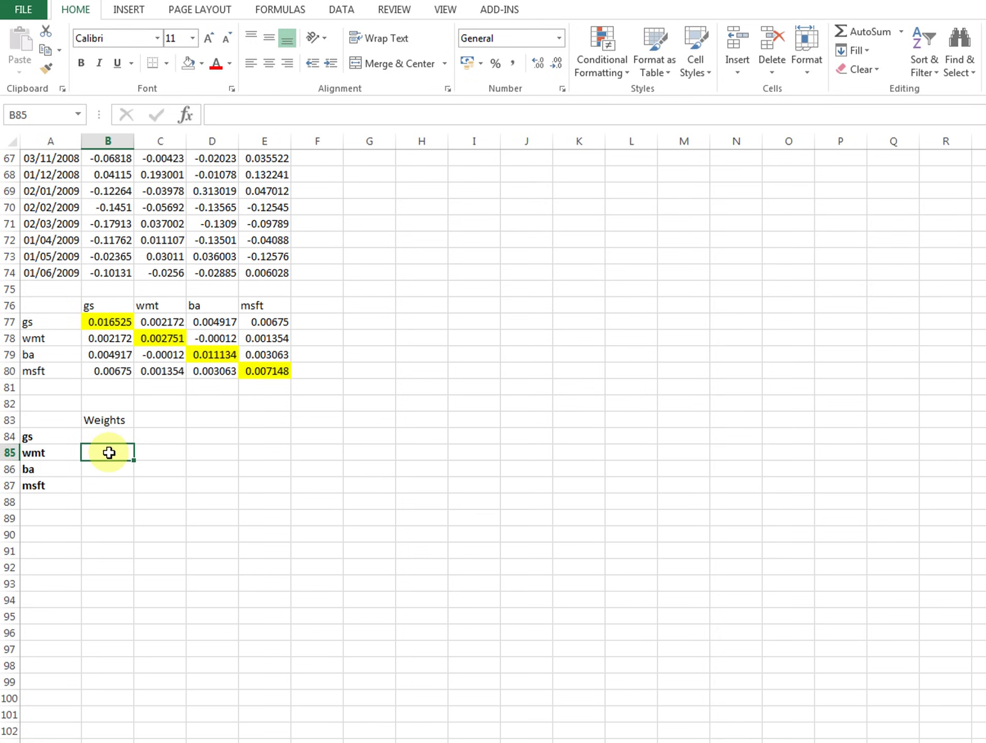
click(112, 472)
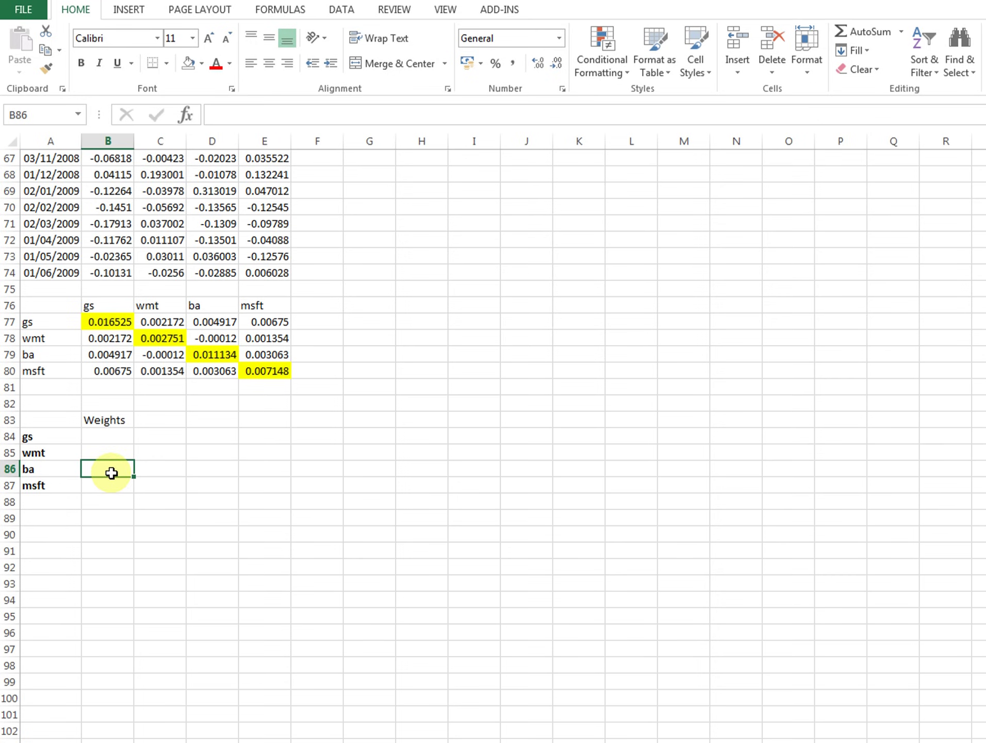
click(109, 483)
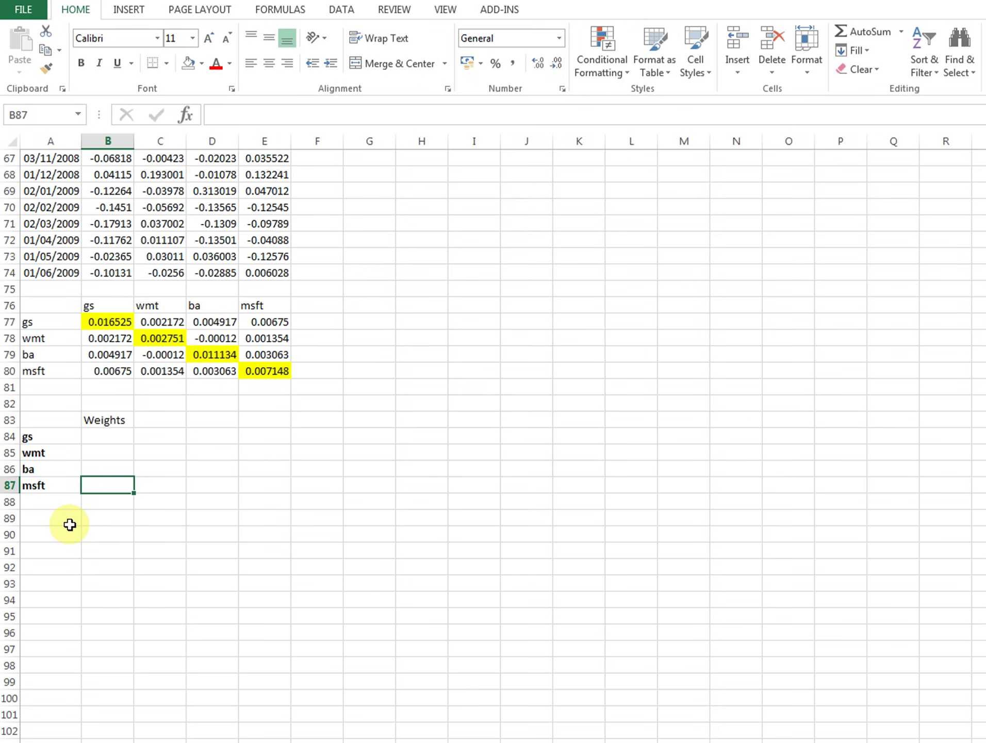
- Enter 1 in cell B89, below the weights column
click(108, 519)
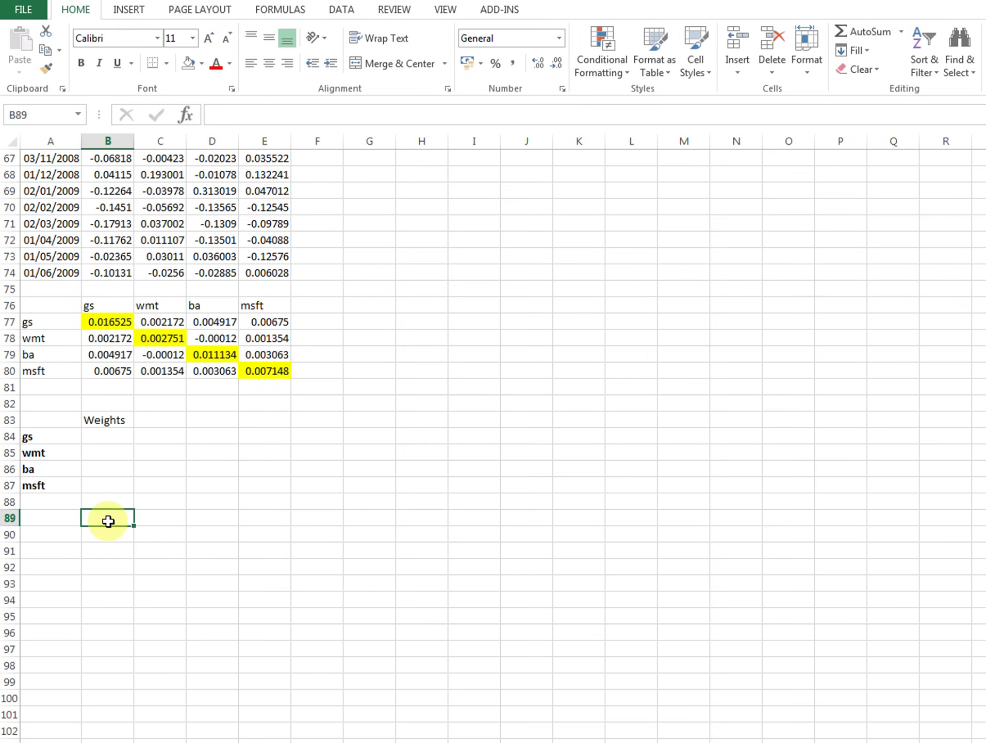
text(1)
key(Return)
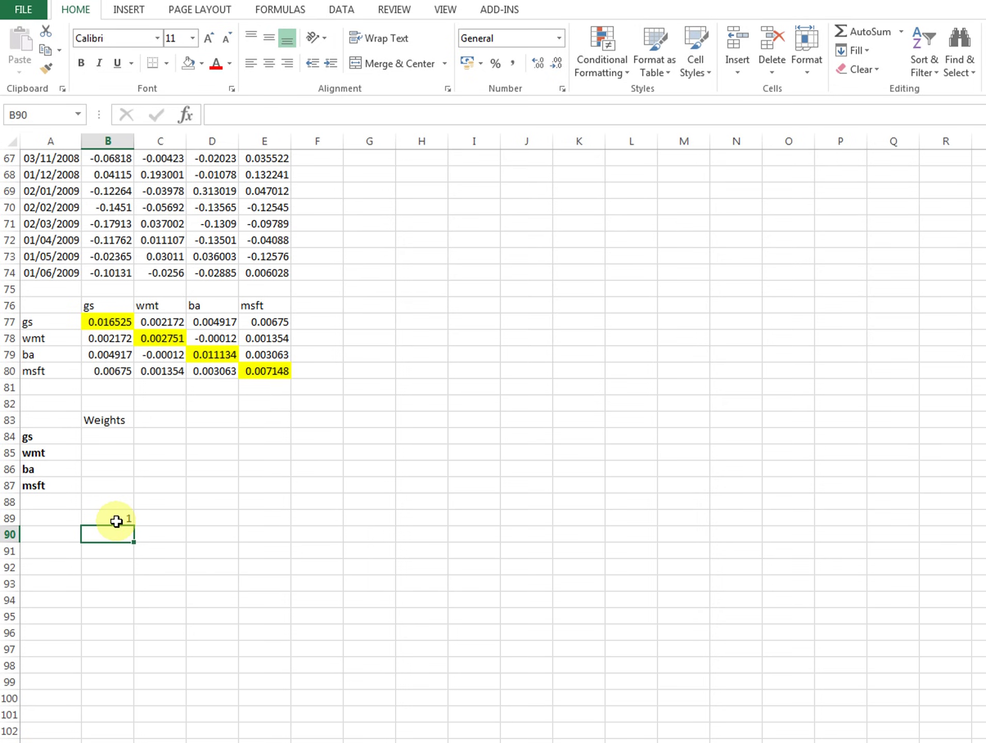
click(117, 521)
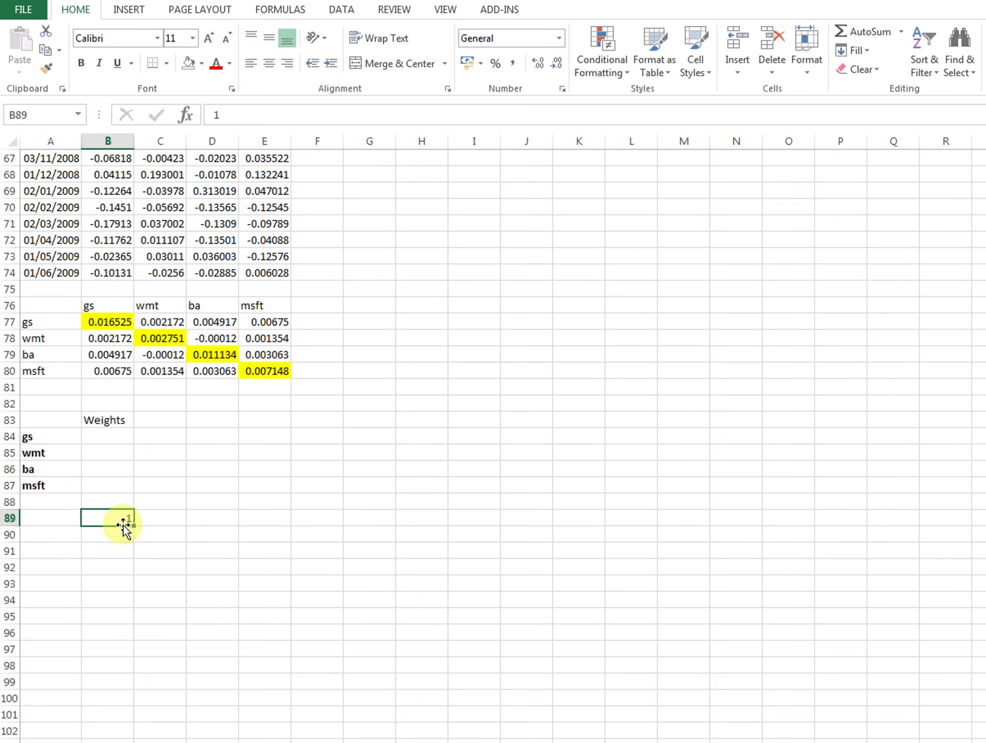
click(109, 436)
click(106, 452)
click(106, 468)
click(106, 486)
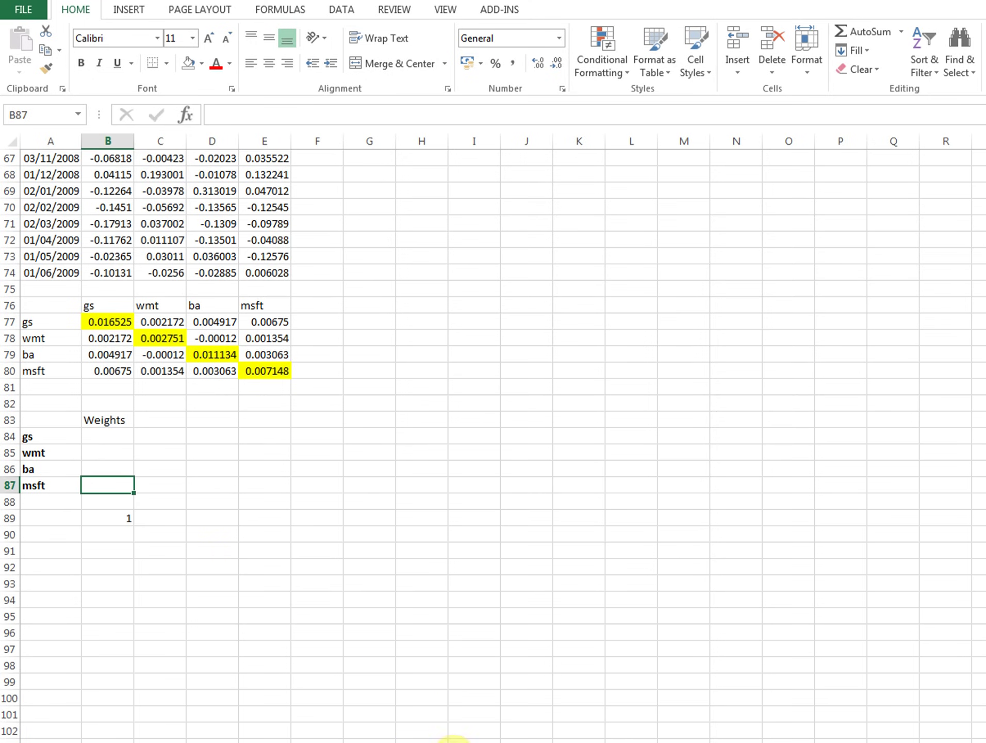
- Switch to OneNote and handwrite the portfolio return formula Rp = R1·w1 + R2·w2 + ... + Rn·wn below the σp formula
click(462, 739)
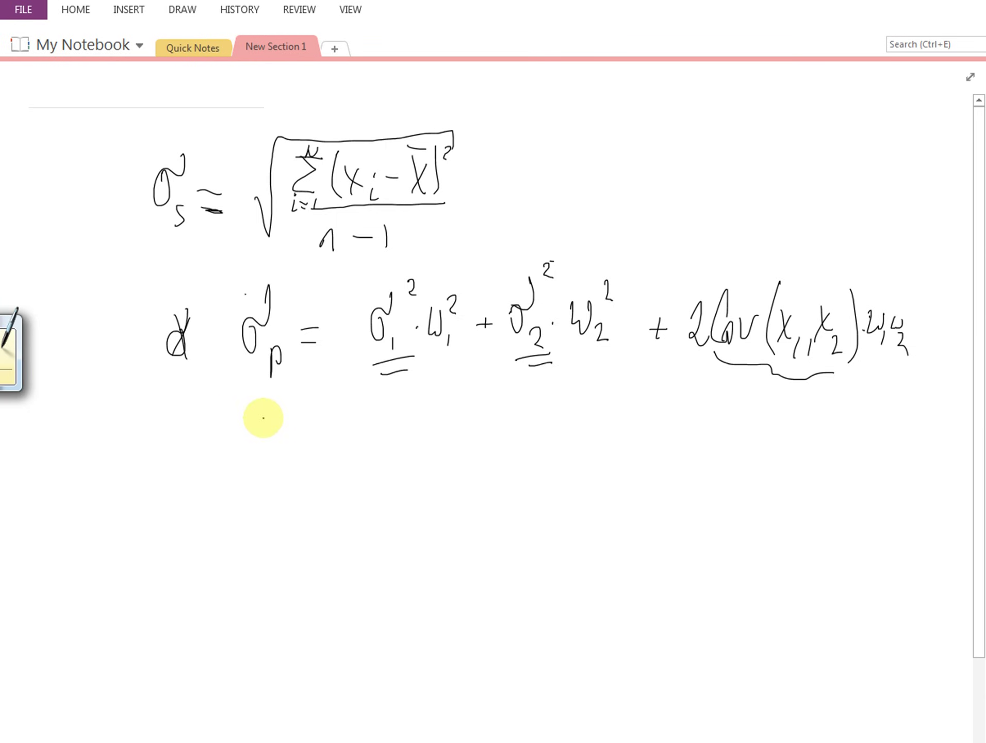
mouse_move(161, 482)
mouse_down()
mouse_move(176, 413)
mouse_move(180, 492)
mouse_move(198, 500)
mouse_move(211, 477)
mouse_move(259, 452)
mouse_up()
mouse_move(242, 471)
mouse_down()
mouse_move(301, 482)
mouse_move(318, 499)
mouse_up()
click(330, 453)
mouse_move(343, 420)
mouse_down()
mouse_move(352, 454)
mouse_move(364, 437)
mouse_move(376, 479)
mouse_up()
drag(437, 438, 437, 464)
mouse_move(424, 452)
mouse_down()
mouse_move(448, 450)
mouse_move(469, 469)
mouse_up()
drag(471, 413, 511, 487)
click(522, 445)
mouse_move(539, 417)
mouse_down()
mouse_move(551, 463)
mouse_move(563, 433)
mouse_move(577, 477)
mouse_up()
drag(606, 433, 606, 454)
mouse_move(596, 444)
mouse_down()
mouse_move(617, 443)
mouse_move(640, 472)
mouse_up()
click(680, 467)
mouse_move(711, 439)
mouse_down()
mouse_move(733, 439)
mouse_move(720, 451)
mouse_up()
mouse_move(759, 412)
mouse_down()
mouse_move(756, 463)
mouse_move(779, 454)
mouse_up()
mouse_move(780, 460)
mouse_down()
mouse_move(793, 455)
mouse_move(793, 464)
mouse_up()
mouse_move(807, 443)
mouse_down()
mouse_move(852, 433)
mouse_move(871, 466)
mouse_up()
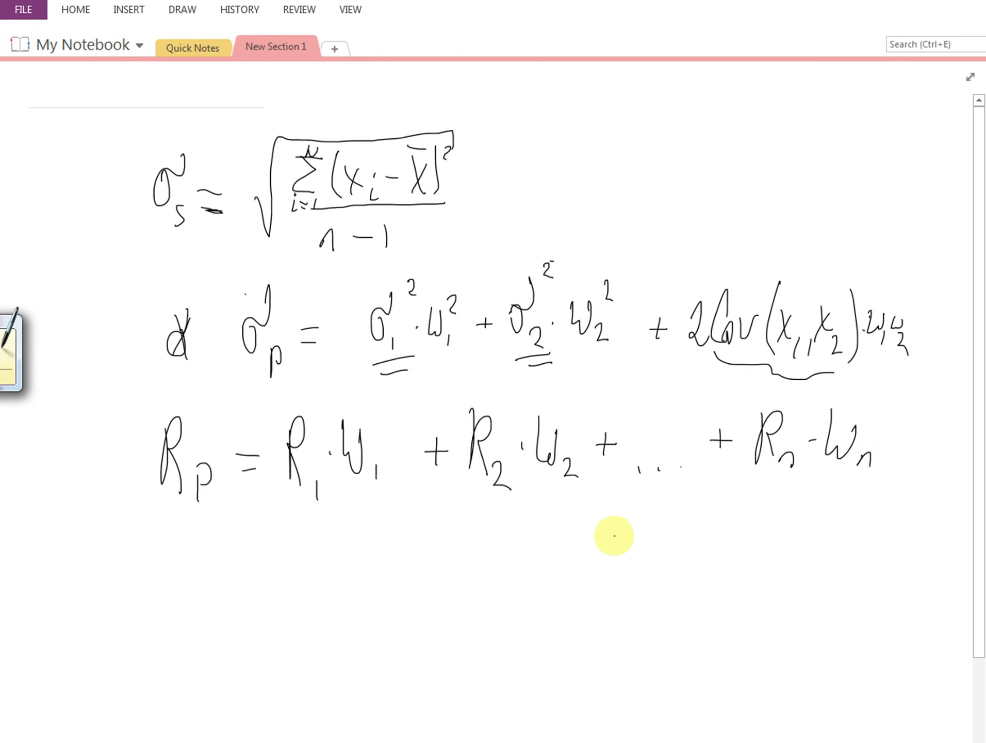
- Draw small upward arrows beneath R1, w1 and R2 in the portfolio return formula
mouse_move(298, 508)
mouse_down()
mouse_move(297, 541)
mouse_move(299, 518)
mouse_up()
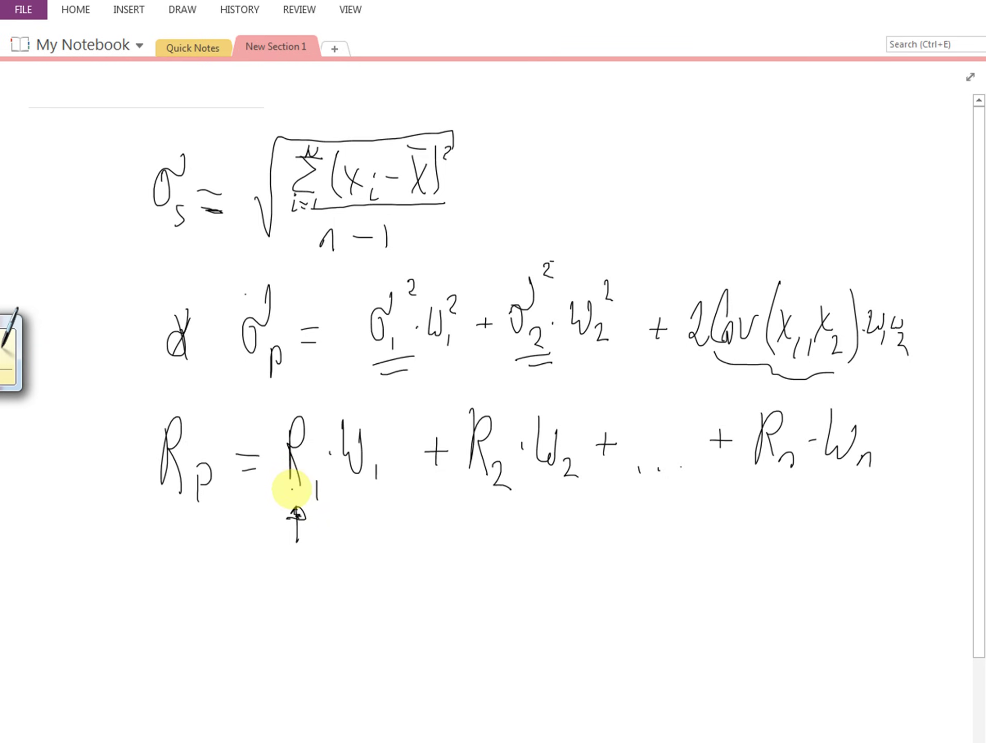
mouse_move(362, 521)
mouse_down()
mouse_move(361, 485)
mouse_move(356, 495)
mouse_up()
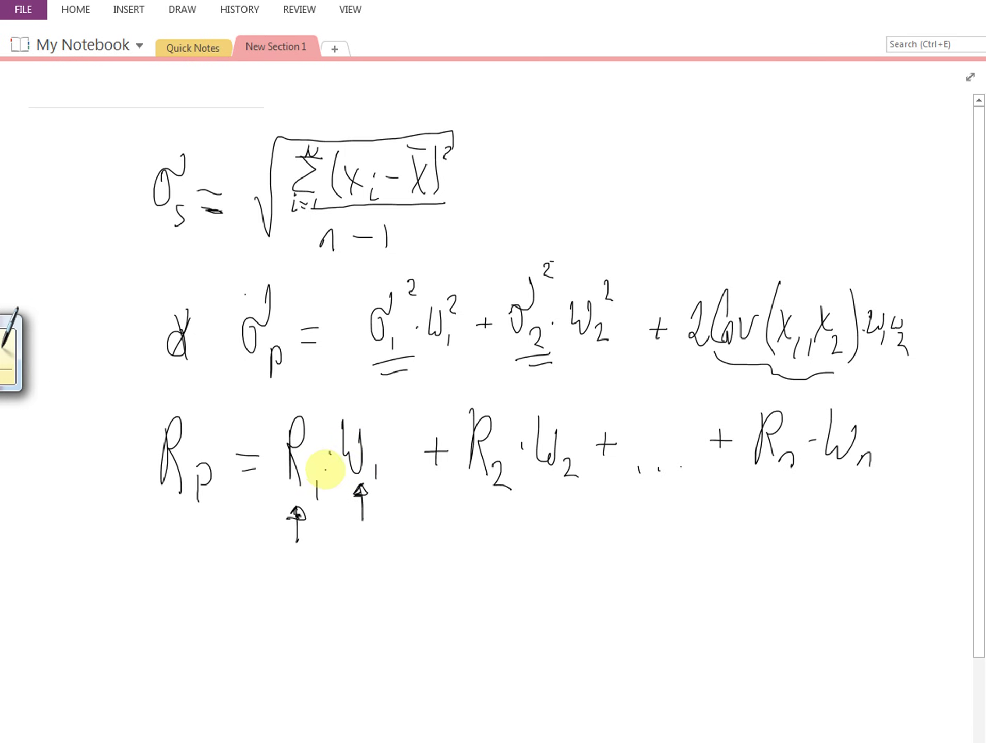
drag(480, 527, 482, 496)
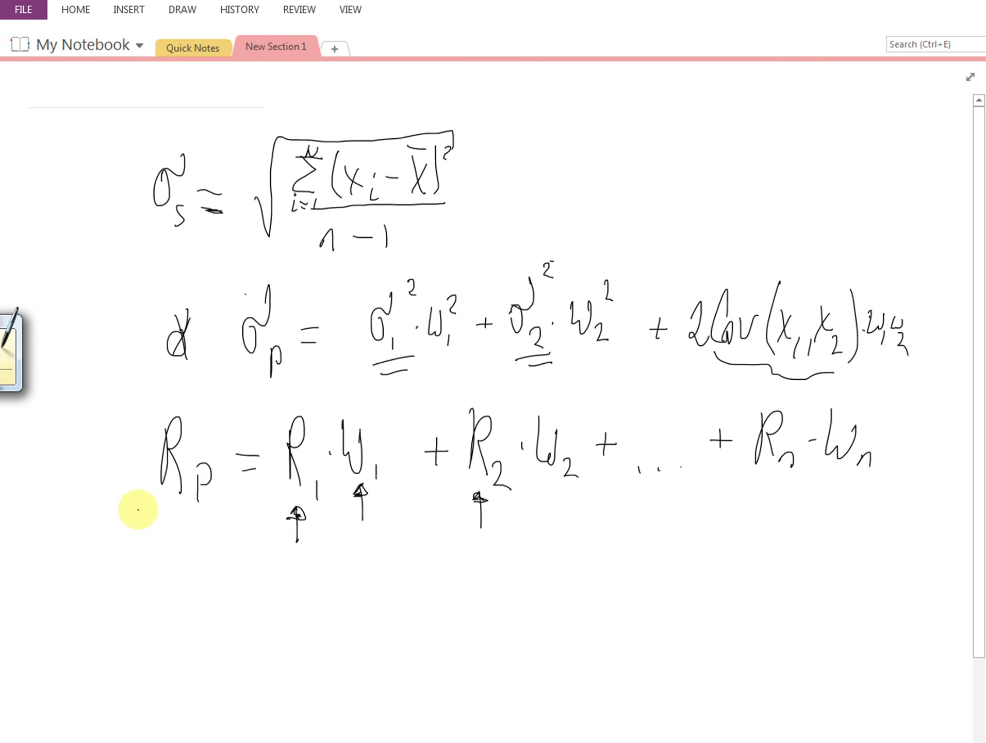
- Handwrite the weight constraint w1 + w2 + w3 + w4 = 1 below the portfolio return formula
mouse_move(335, 584)
mouse_down()
mouse_move(355, 584)
mouse_move(361, 624)
mouse_up()
mouse_move(395, 600)
mouse_down()
mouse_move(410, 598)
mouse_move(402, 615)
mouse_move(437, 610)
mouse_move(444, 587)
mouse_up()
mouse_move(452, 616)
mouse_down()
mouse_move(456, 628)
mouse_move(526, 593)
mouse_move(540, 628)
mouse_move(574, 600)
mouse_up()
mouse_move(568, 593)
mouse_down()
mouse_move(568, 610)
mouse_move(608, 588)
mouse_move(624, 631)
mouse_move(661, 593)
mouse_up()
drag(648, 605, 697, 608)
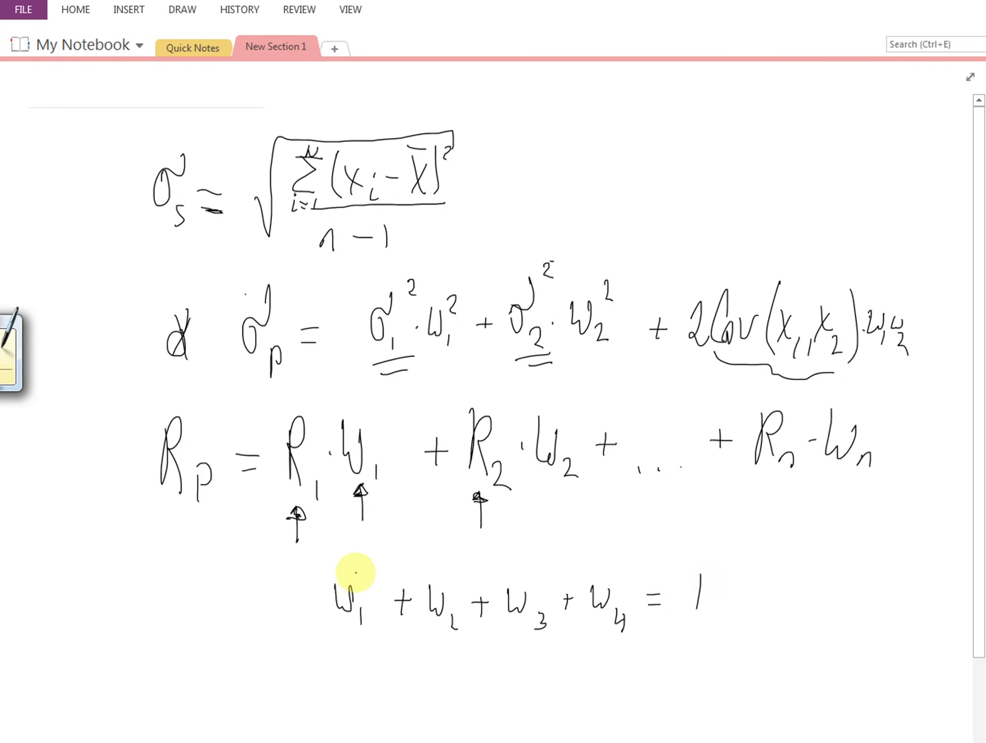
- Handwrite the example weights 0,7, 0,05, 0,10 and 0,05 above w1 to w4, and correct the third to 0,20
mouse_move(359, 561)
mouse_down()
mouse_move(358, 572)
mouse_move(382, 552)
mouse_up()
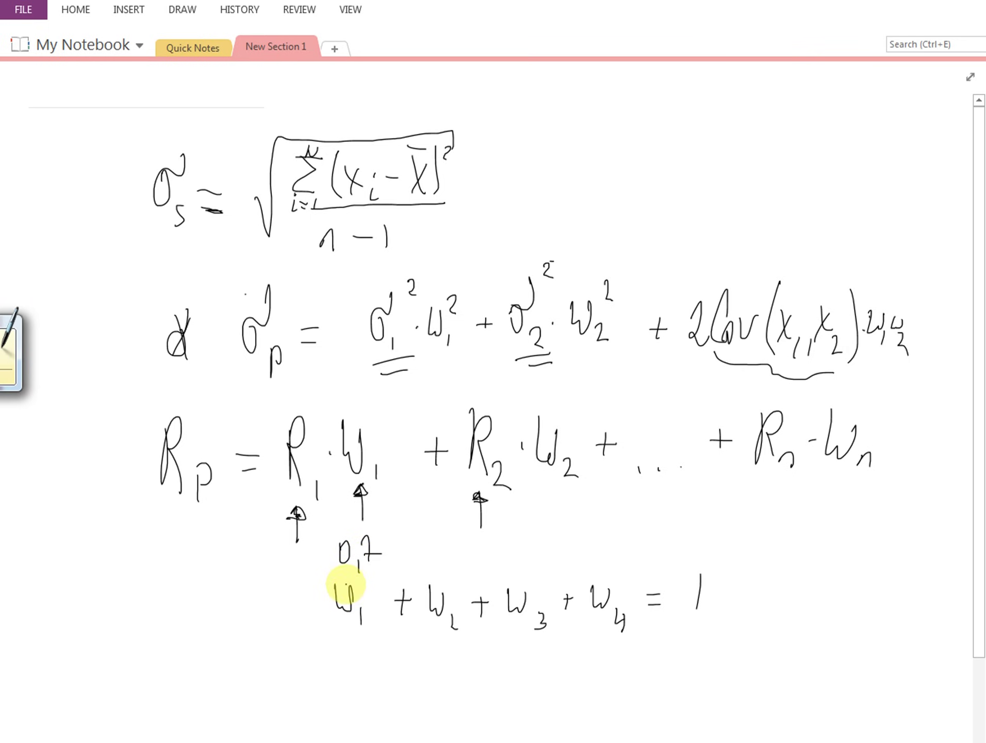
drag(436, 541, 433, 545)
mouse_move(443, 567)
mouse_down()
mouse_move(443, 578)
mouse_move(454, 545)
mouse_move(472, 575)
mouse_up()
drag(477, 539, 489, 538)
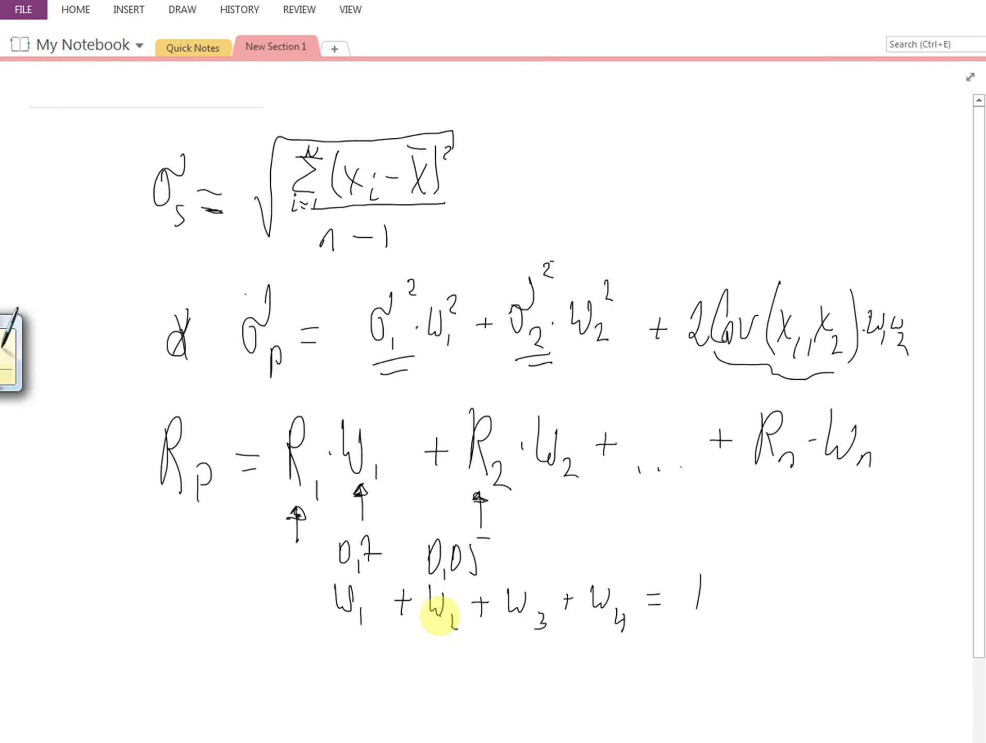
mouse_move(516, 536)
mouse_down()
mouse_move(513, 557)
mouse_move(517, 537)
mouse_move(526, 563)
mouse_move(540, 565)
mouse_move(553, 539)
mouse_move(597, 542)
mouse_up()
mouse_move(602, 559)
mouse_down()
mouse_move(619, 544)
mouse_move(639, 562)
mouse_up()
drag(640, 537, 652, 534)
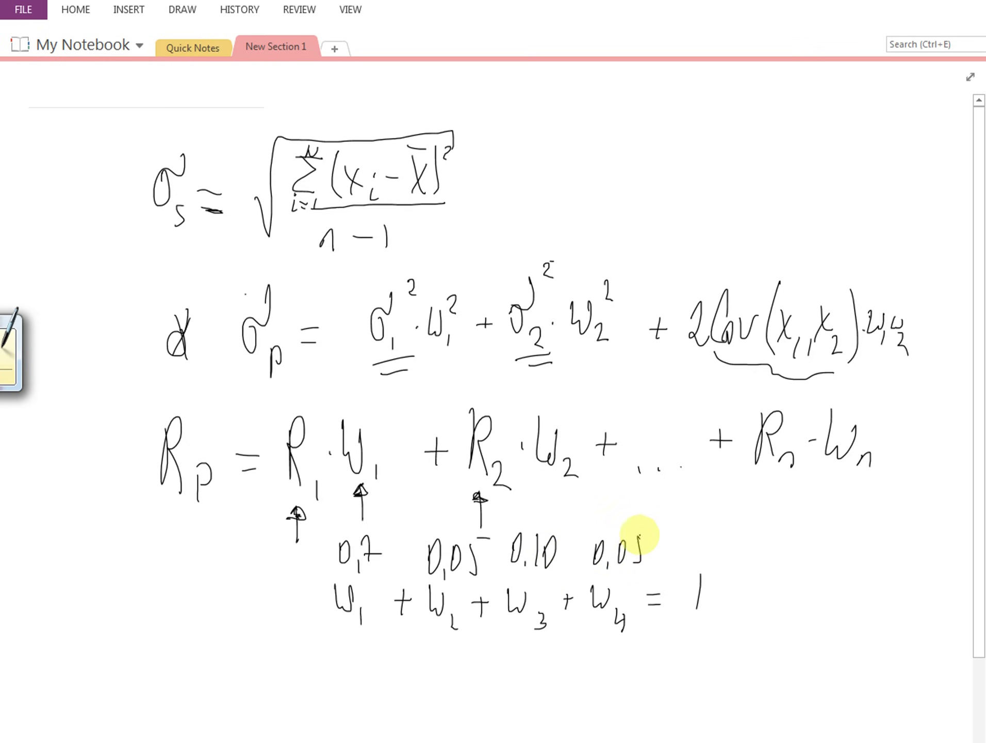
click(607, 614)
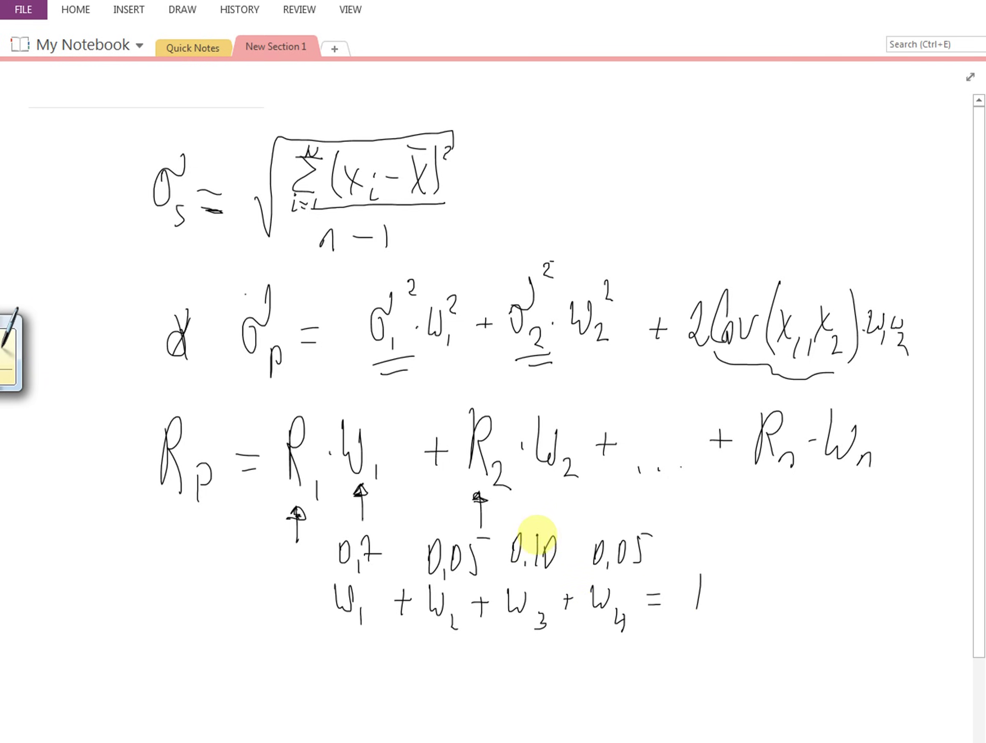
drag(536, 531, 537, 578)
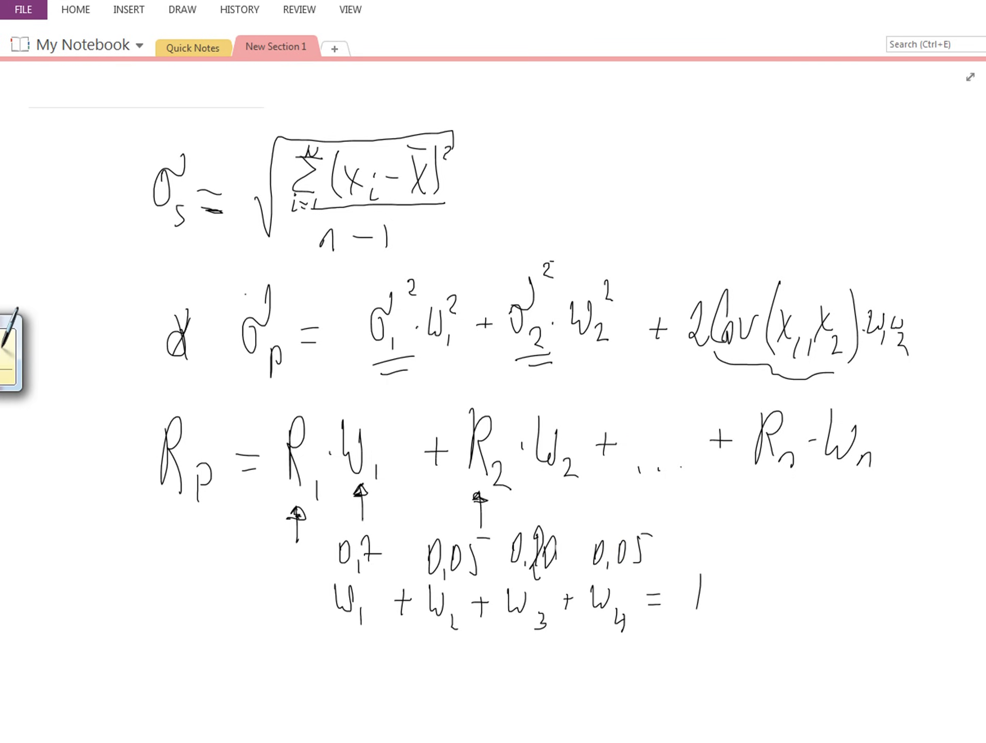
- Switch back to Excel and centre the 1 in cell B89 horizontally
click(359, 727)
click(178, 503)
click(139, 454)
click(124, 434)
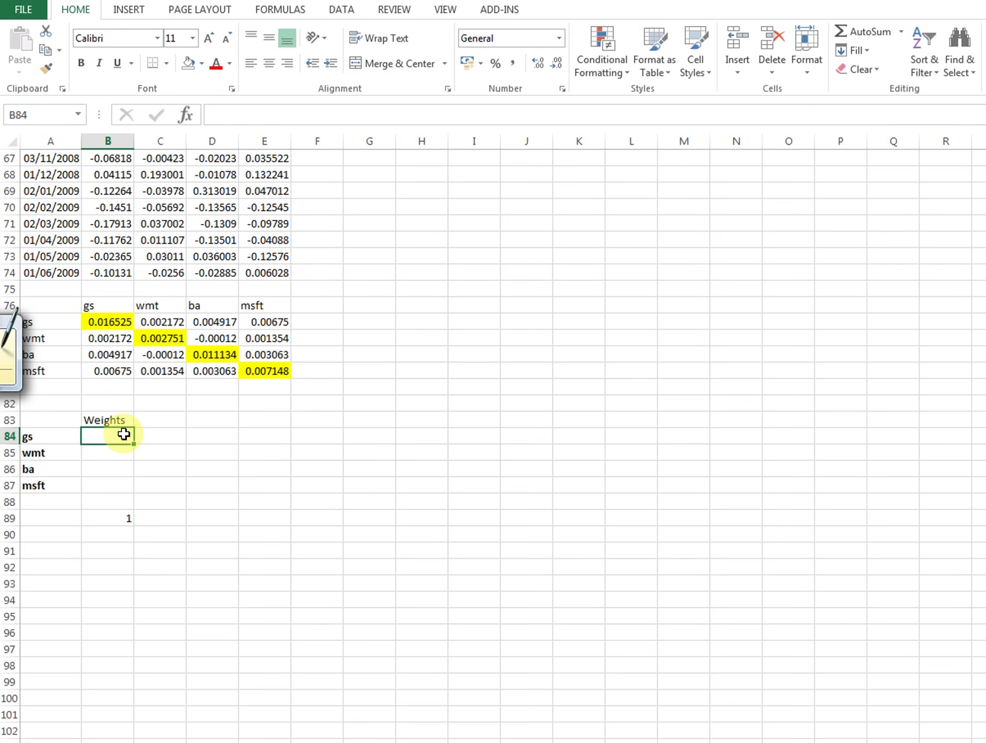
click(132, 514)
click(271, 70)
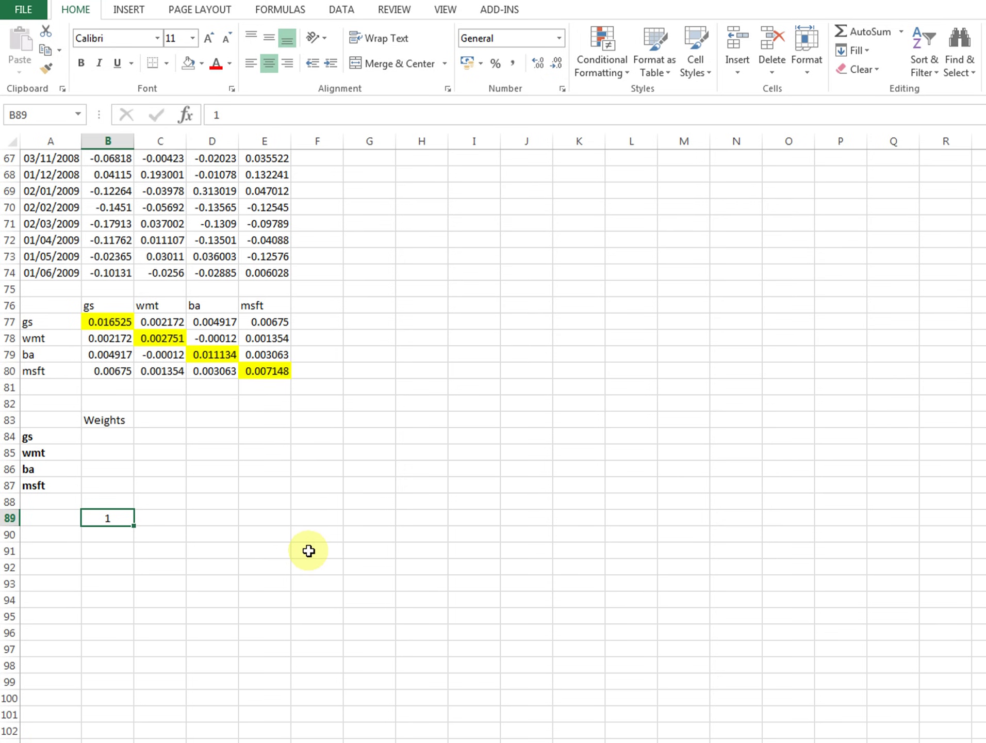
- Make the Average label in cell A38 bold and return to the weights table
scroll(308, 549, up, 18)
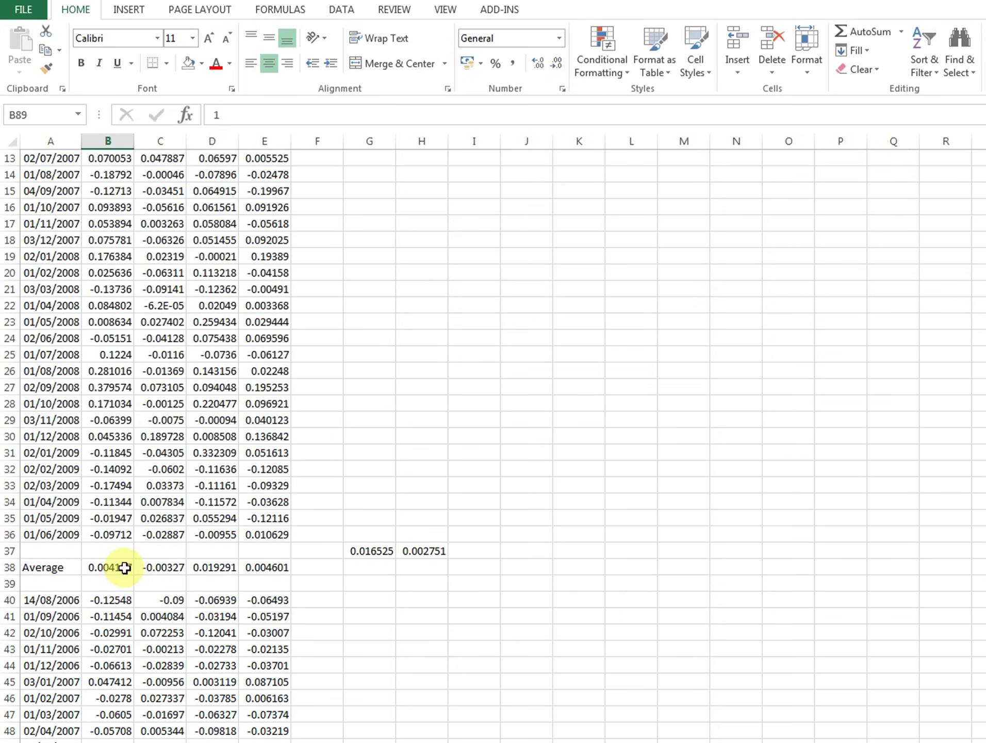
click(60, 568)
click(81, 63)
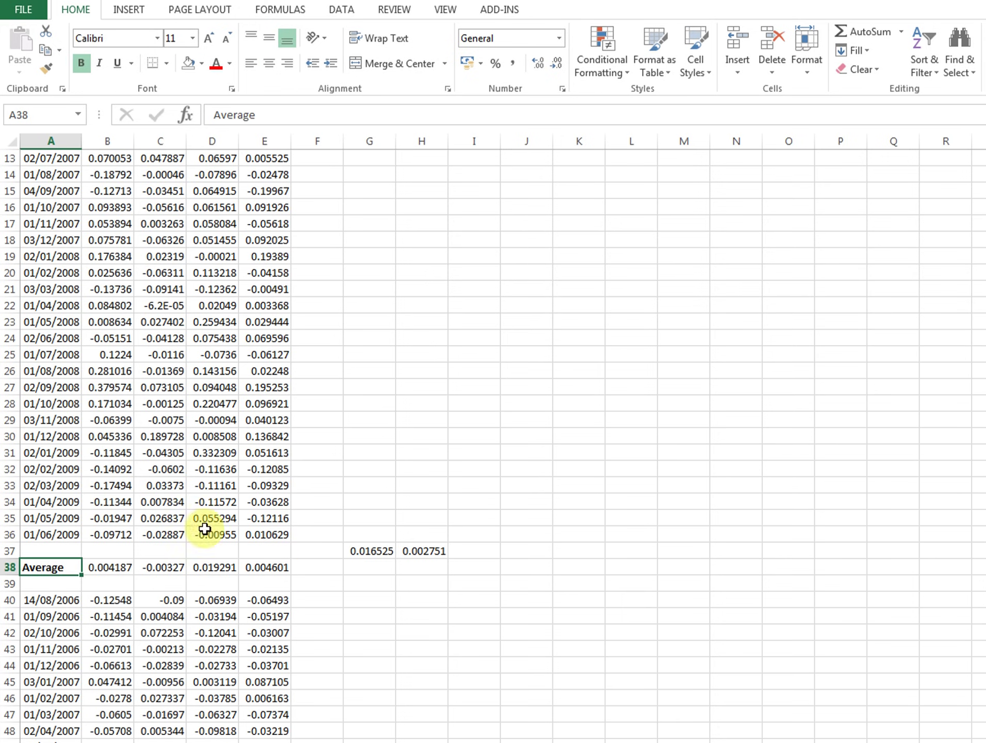
scroll(292, 593, down, 16)
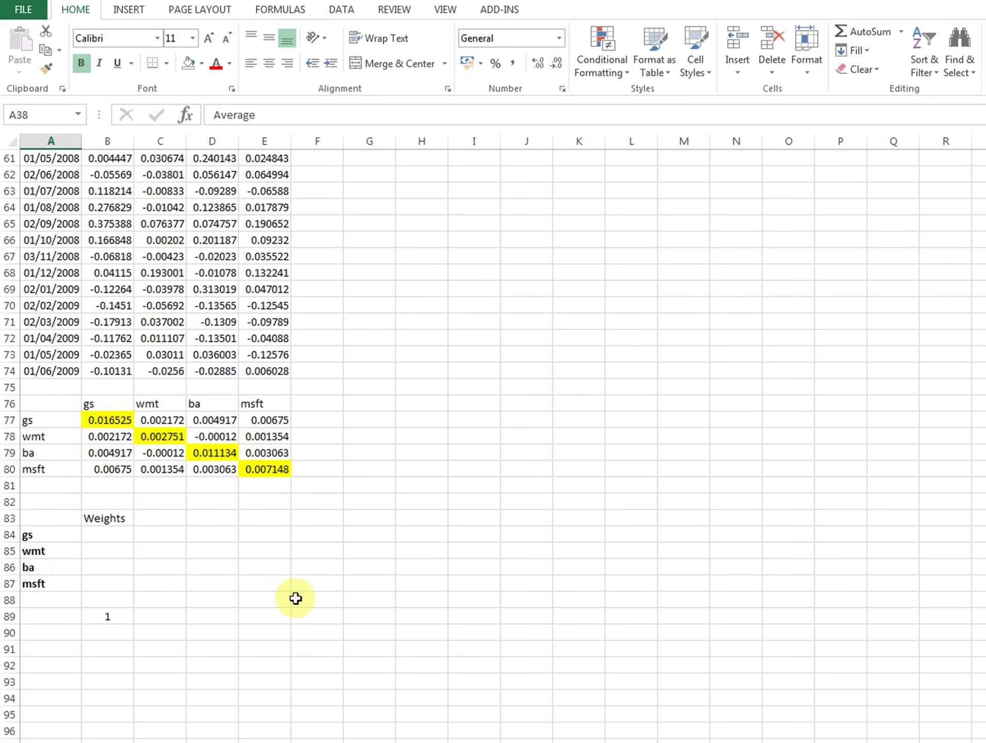
click(114, 541)
drag(114, 540, 110, 582)
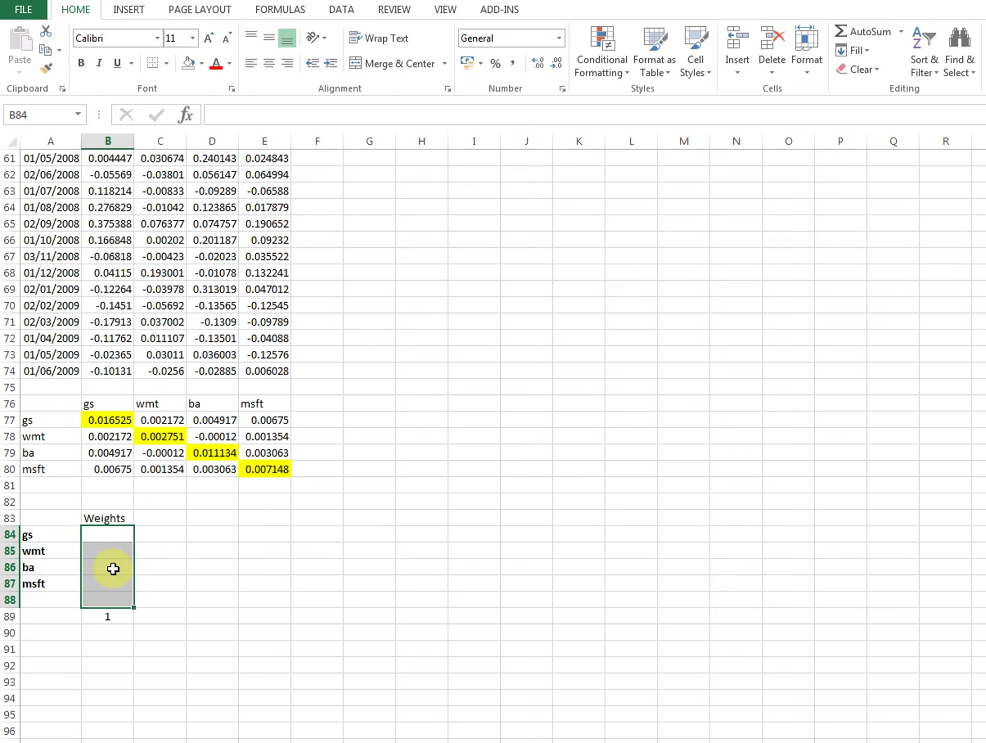
drag(114, 531, 118, 579)
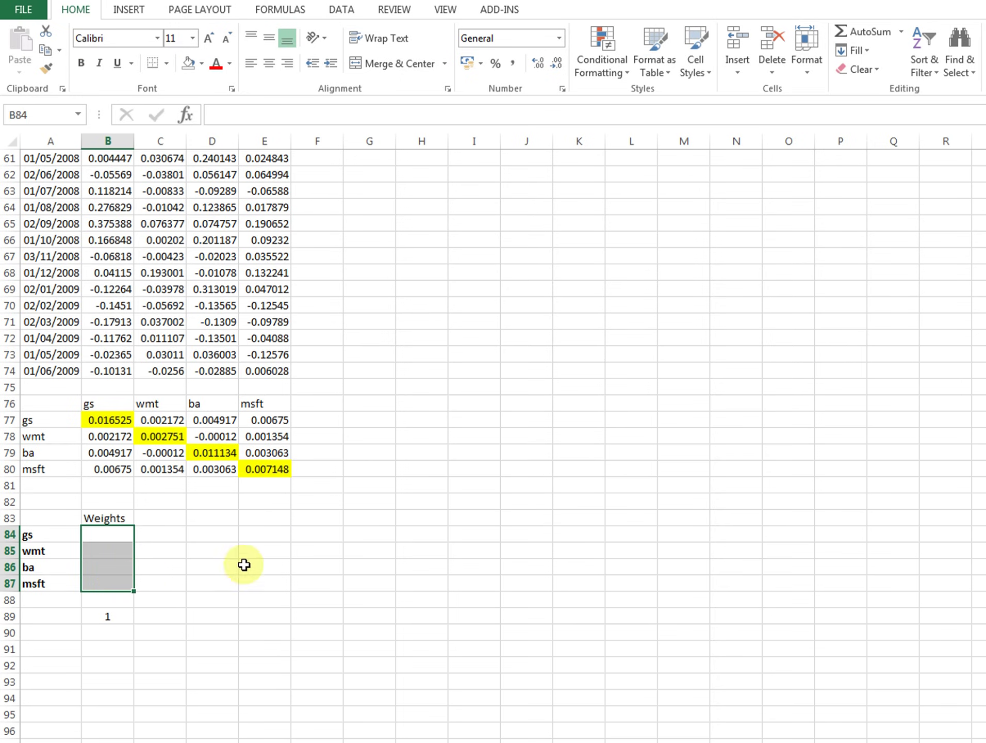
- Enter the heading MeanP in cell E83, in the same row as the Weights heading
click(274, 521)
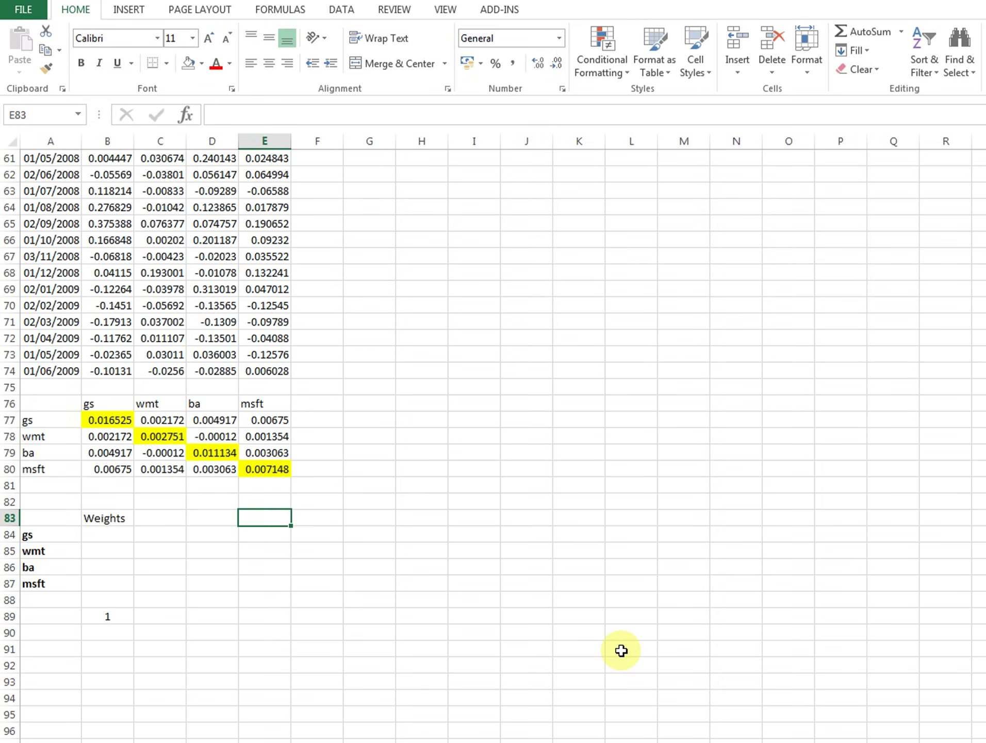
text(P)
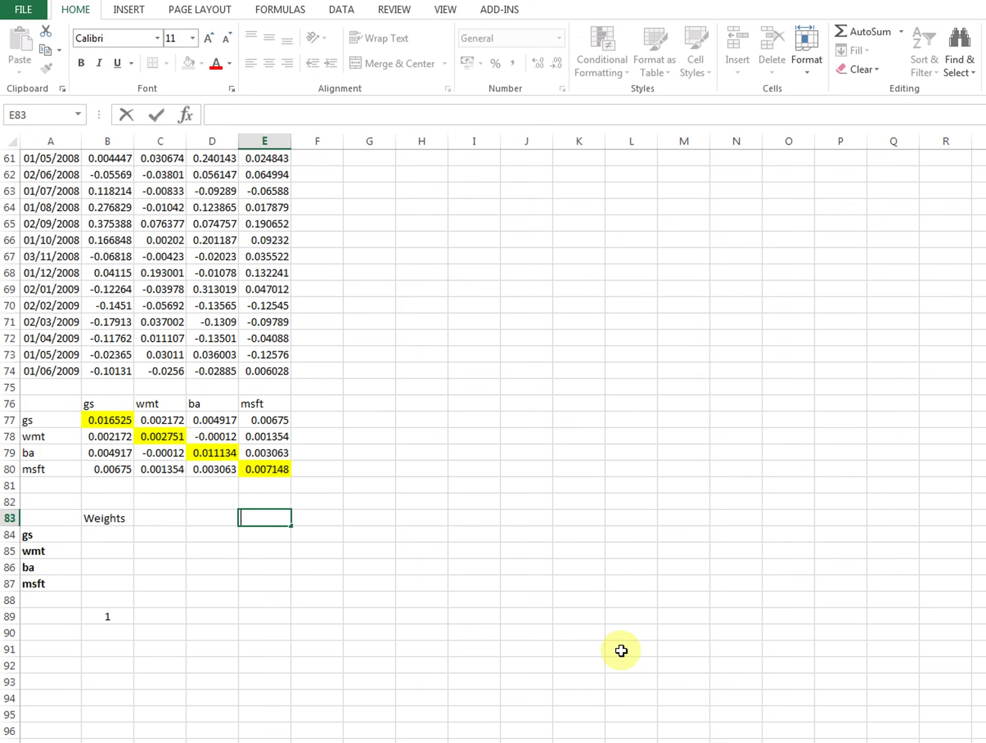
text(eanP)
key(Return)
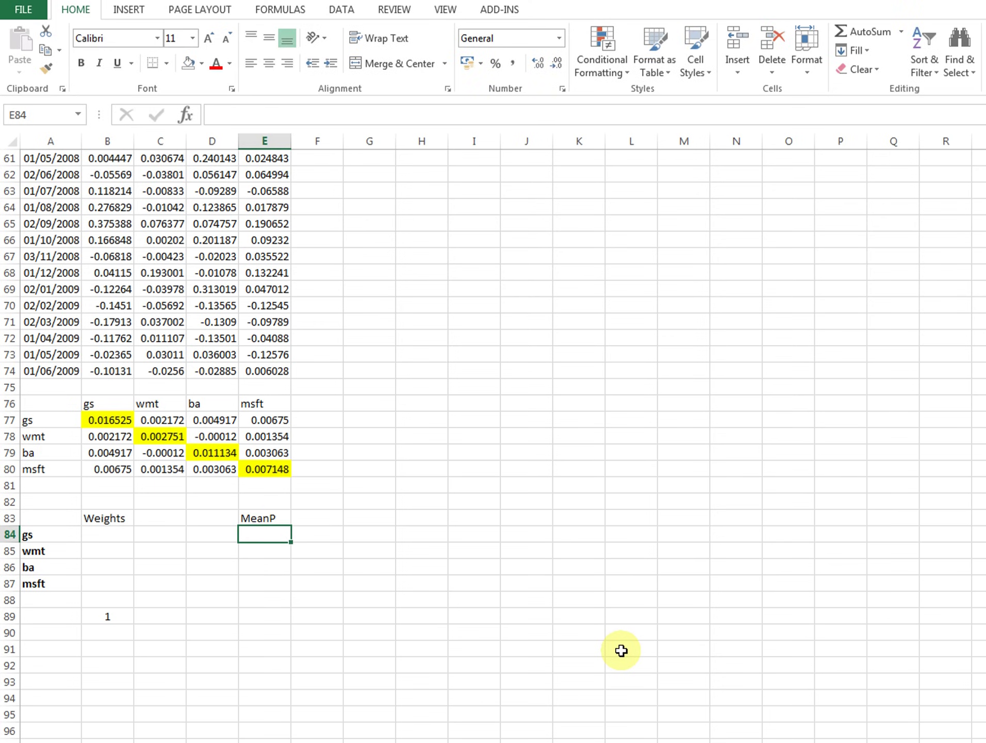
click(283, 521)
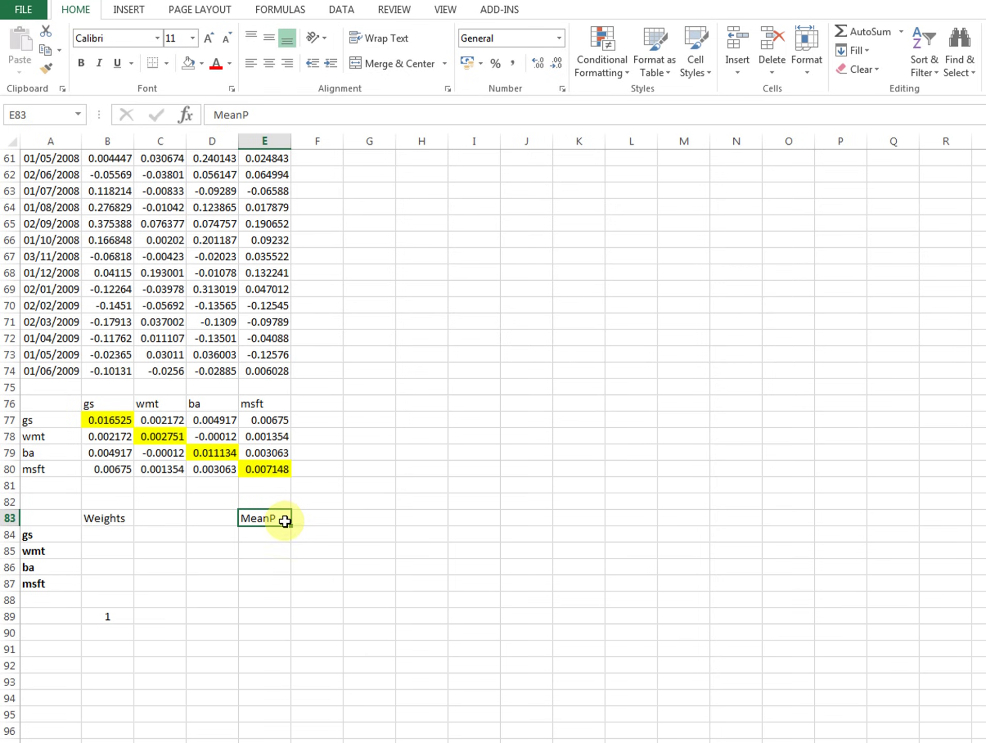
- Move the MeanP heading to cell F83, replace it with Portfolio Return, and fit column F's width to the text
drag(292, 524, 346, 520)
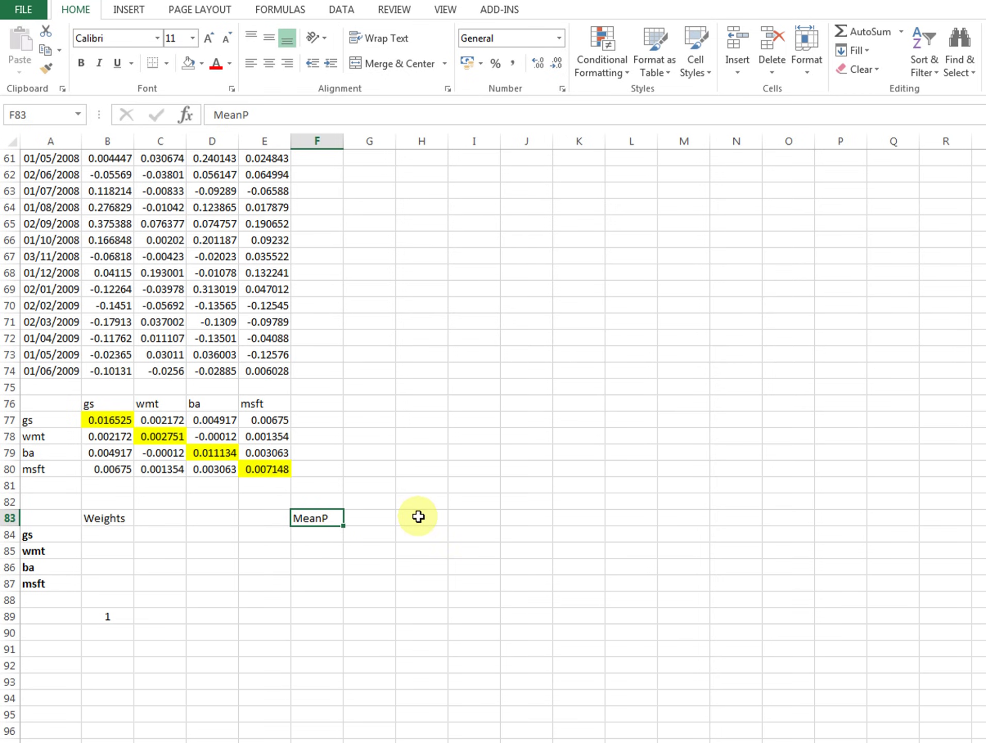
text(Portfolio Return)
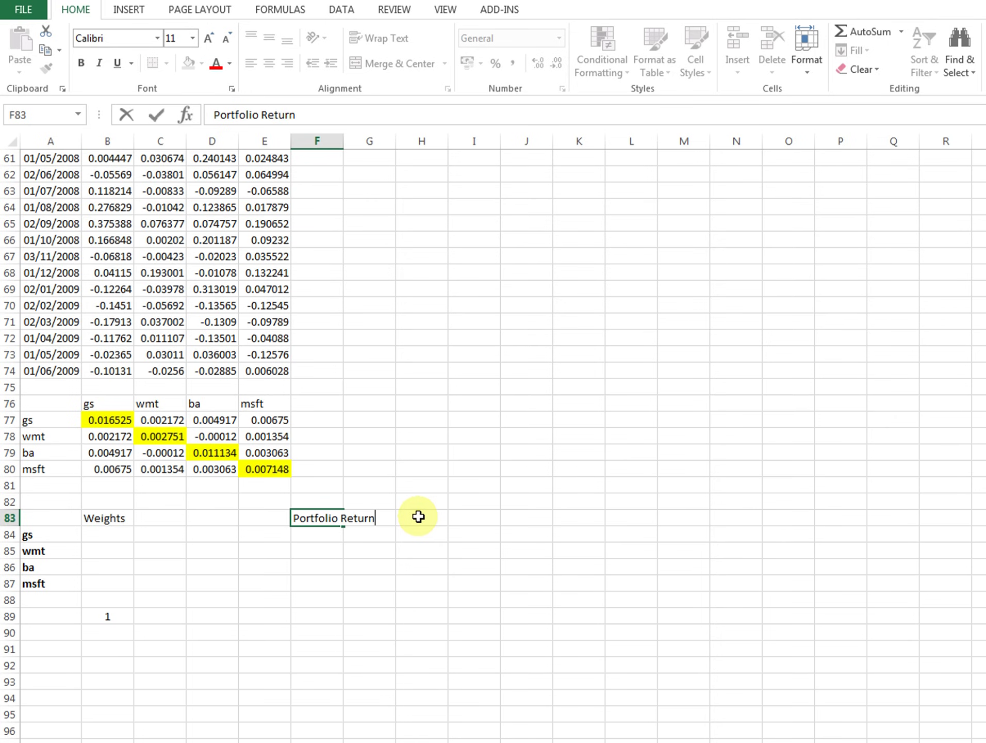
key(Return)
drag(346, 138, 346, 139)
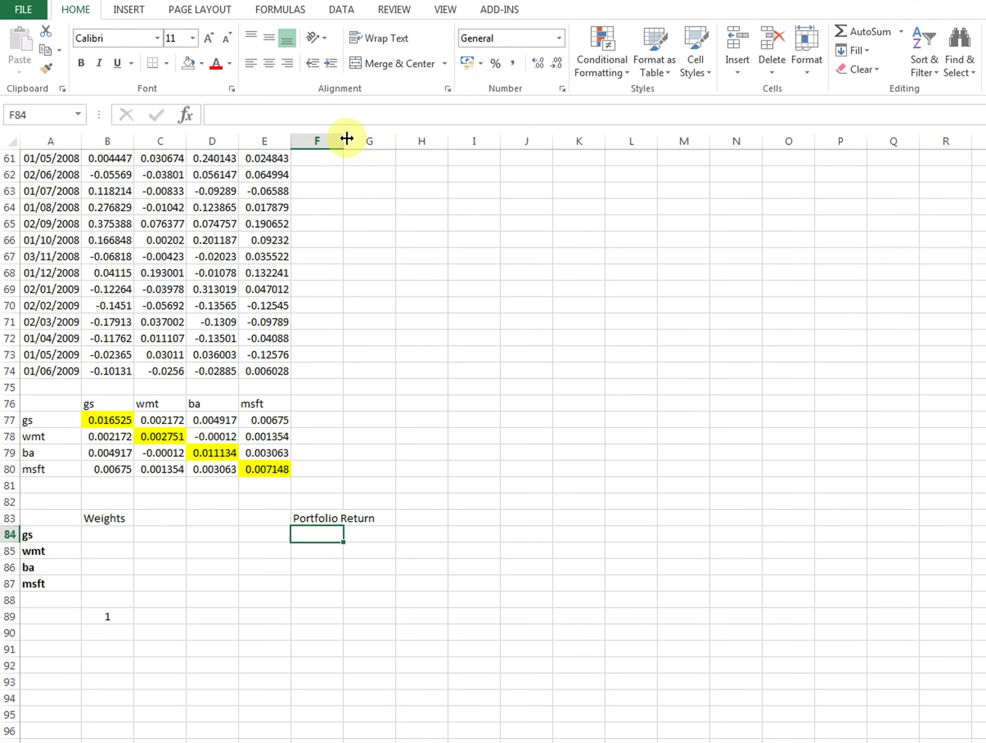
double_click(346, 138)
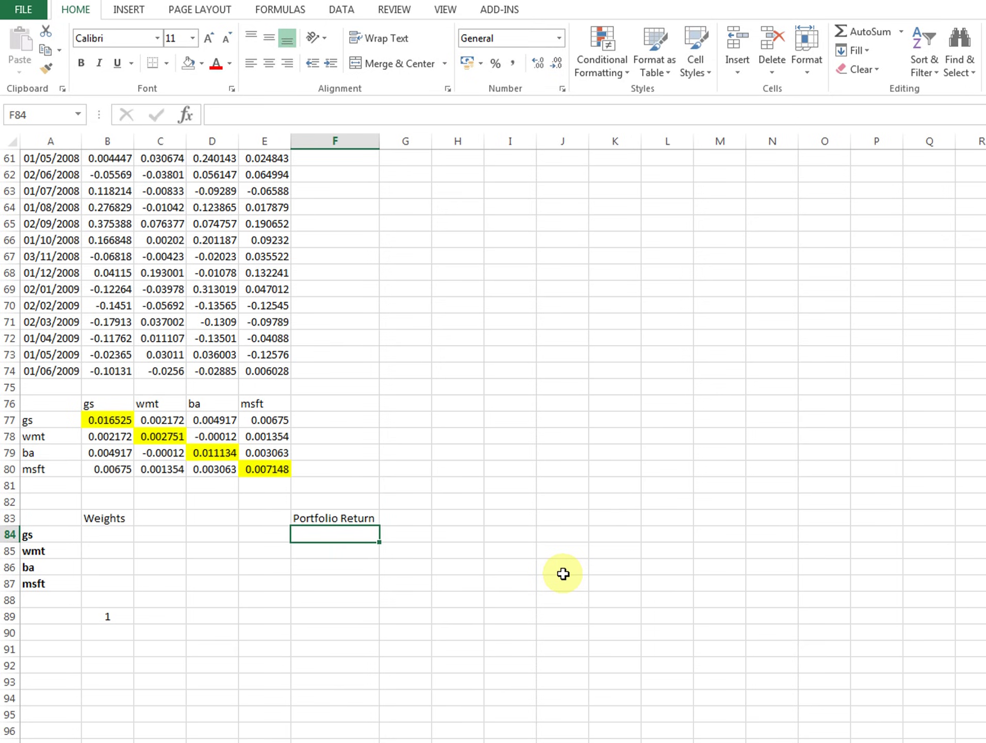
- Enter the label Portfolio SD in cell F84, directly below Portfolio Return
text(Porf)
text(folio S)
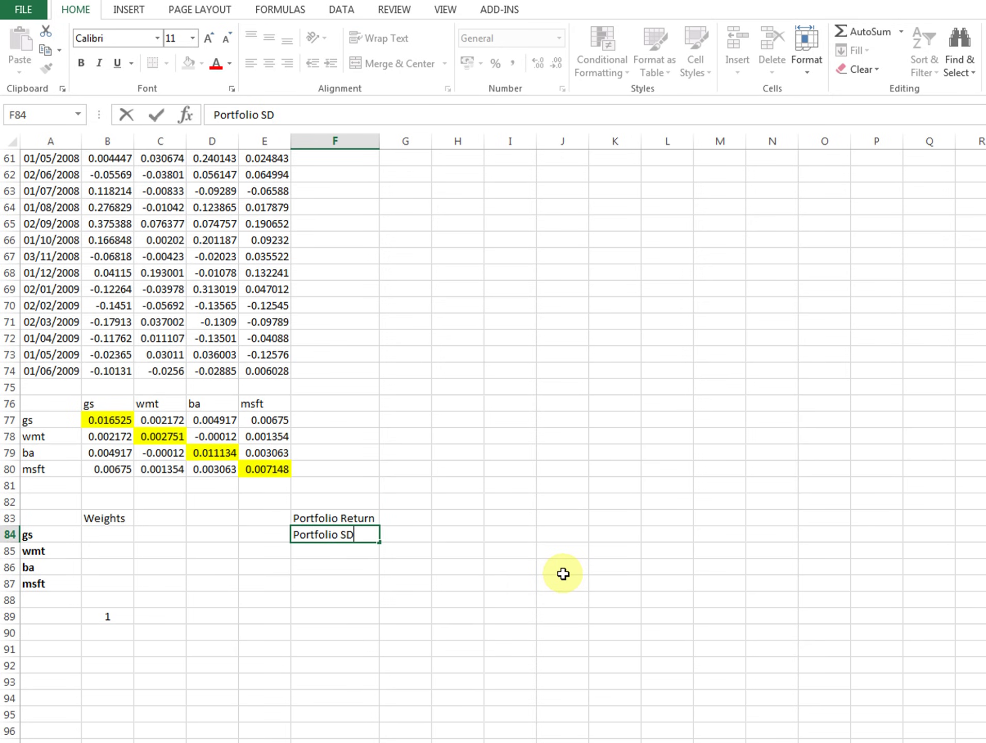
text(D)
key(Return)
key(Up)
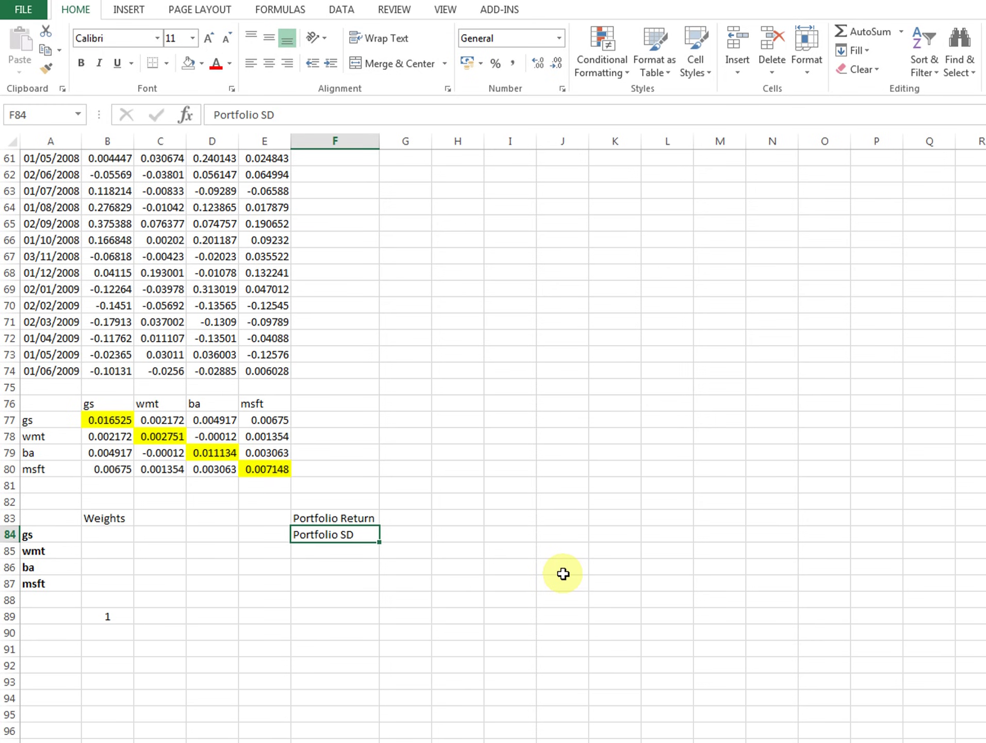
- Change the label in cell F84 to Portfolio Variance
key(F2)
key(BackSpace)
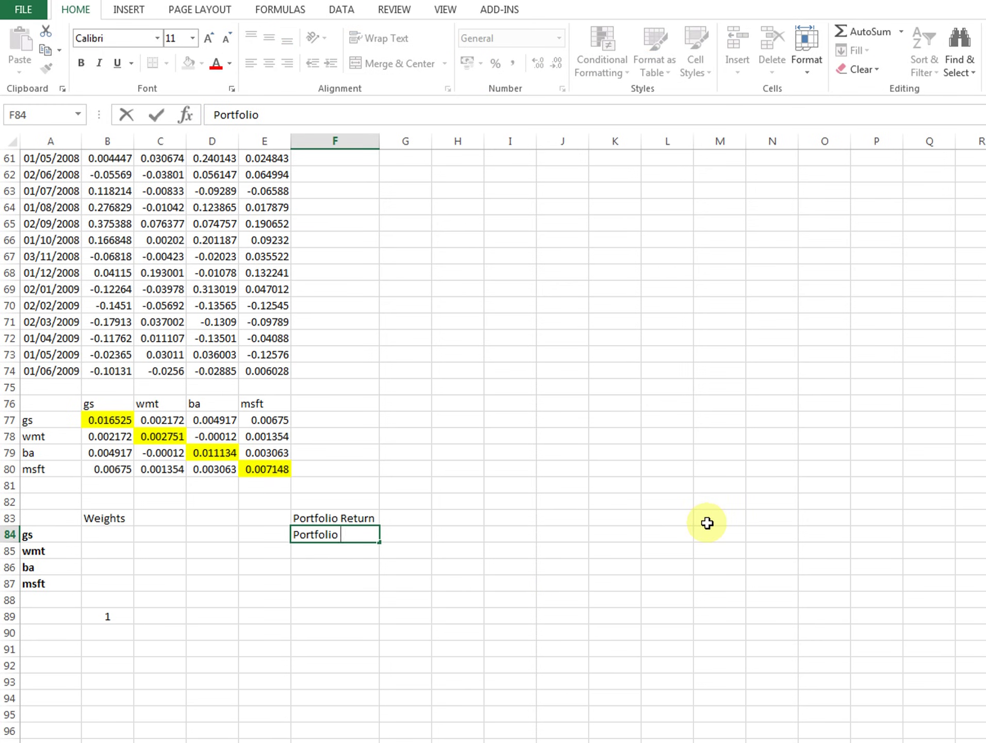
text(Variance)
key(Return)
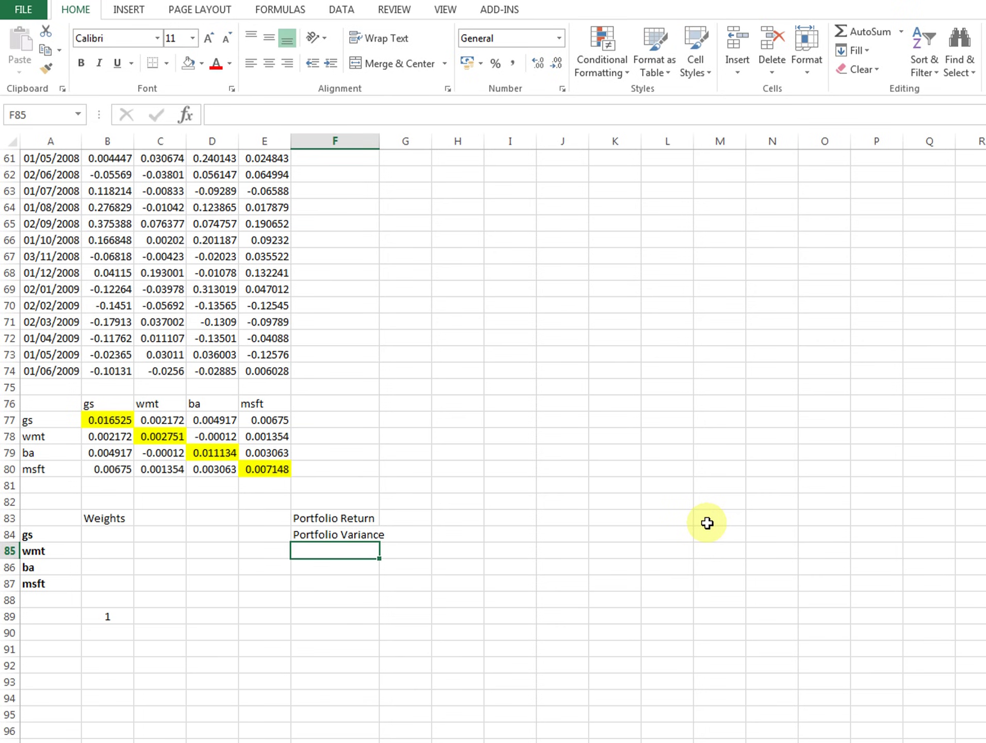
- Enter the label Portfolio SD in cell F85 and fit column F's width to its longest label
text(T)
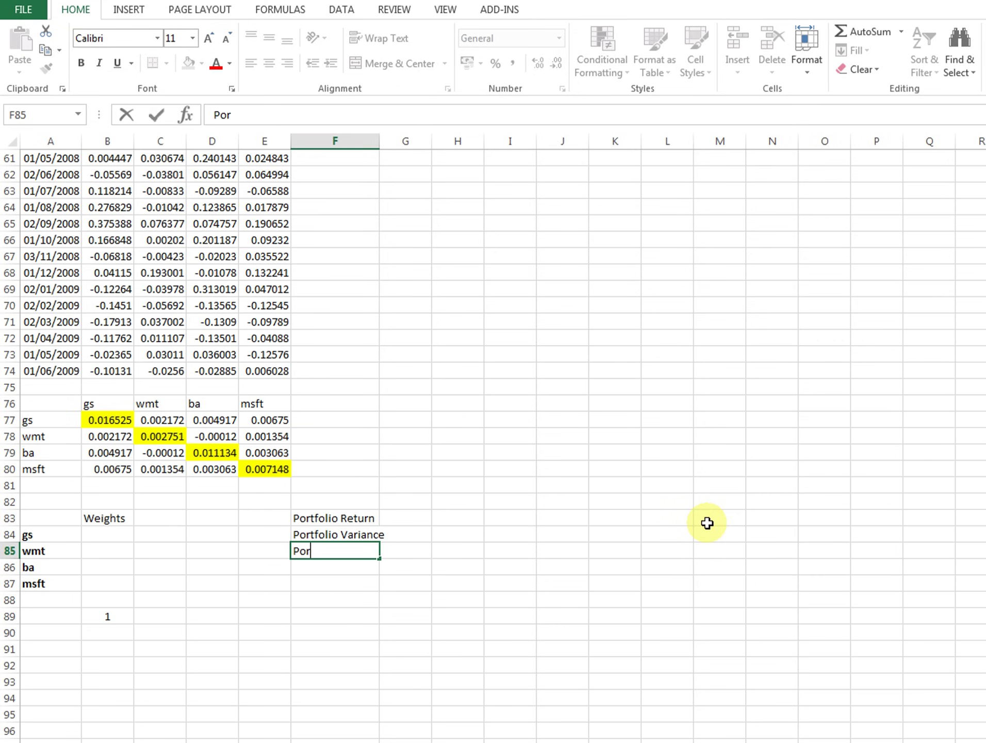
text(D)
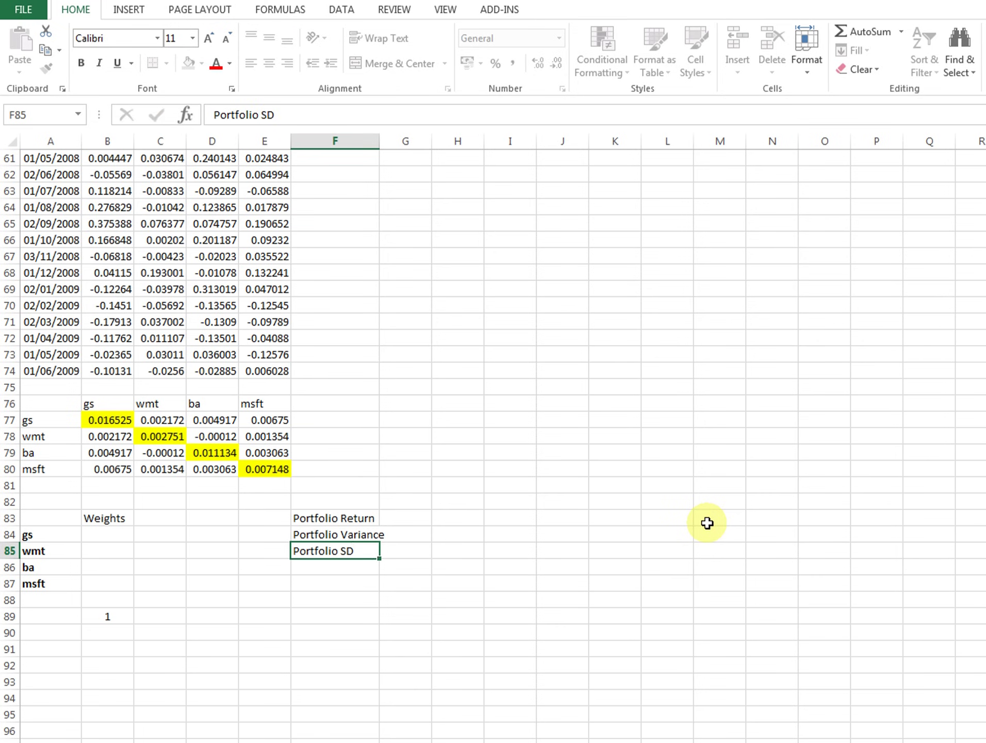
key(Return)
key(Up)
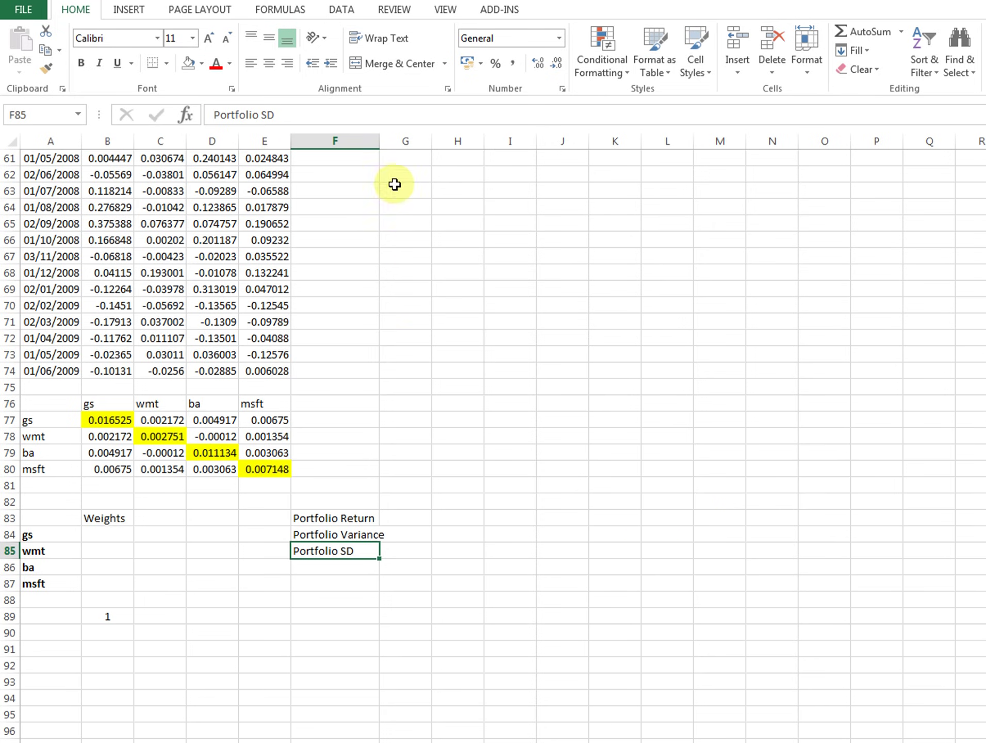
double_click(380, 141)
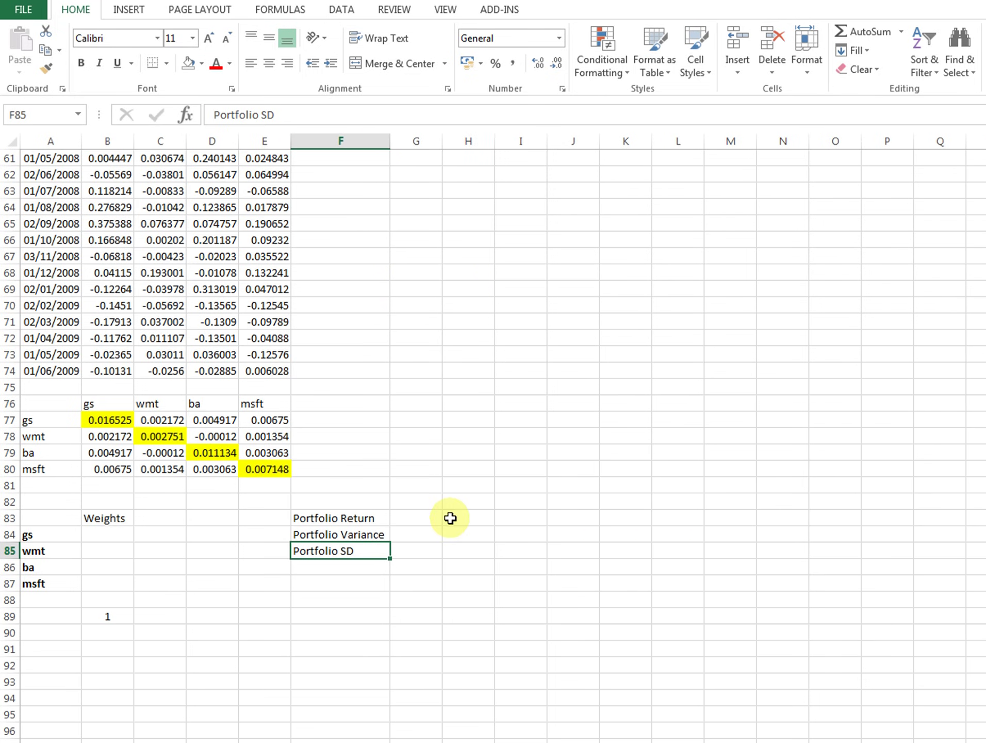
- Start an MMULT formula in cell G83 beside Portfolio Return, with the Average row B38:E38 as its first array
click(435, 519)
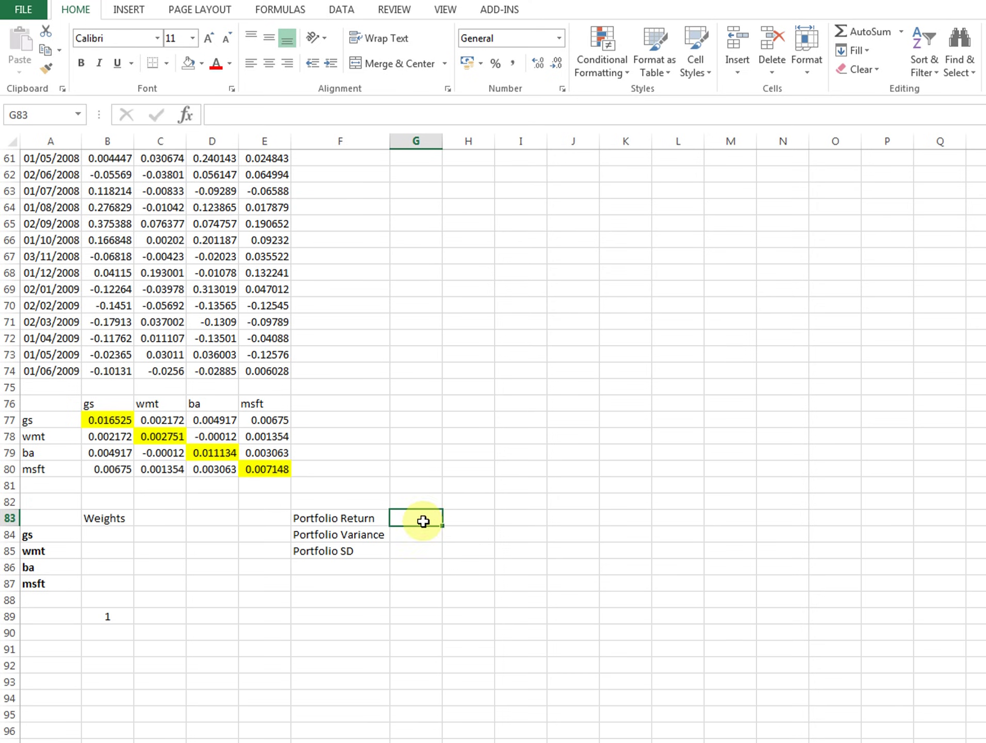
scroll(445, 593, up, 20)
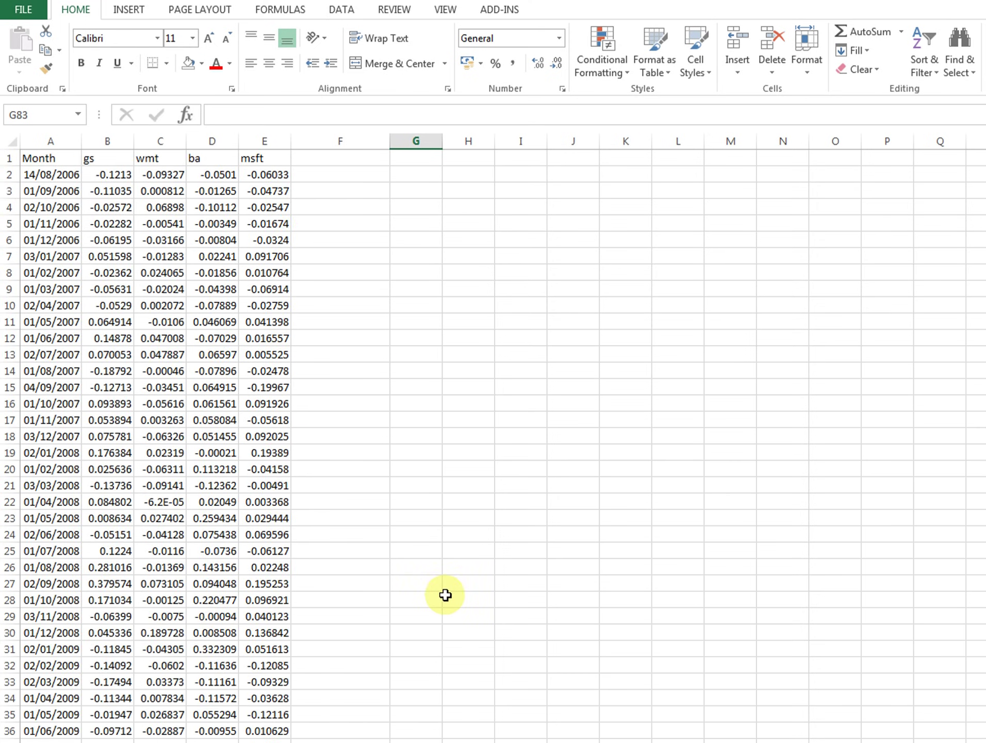
scroll(445, 595, down, 20)
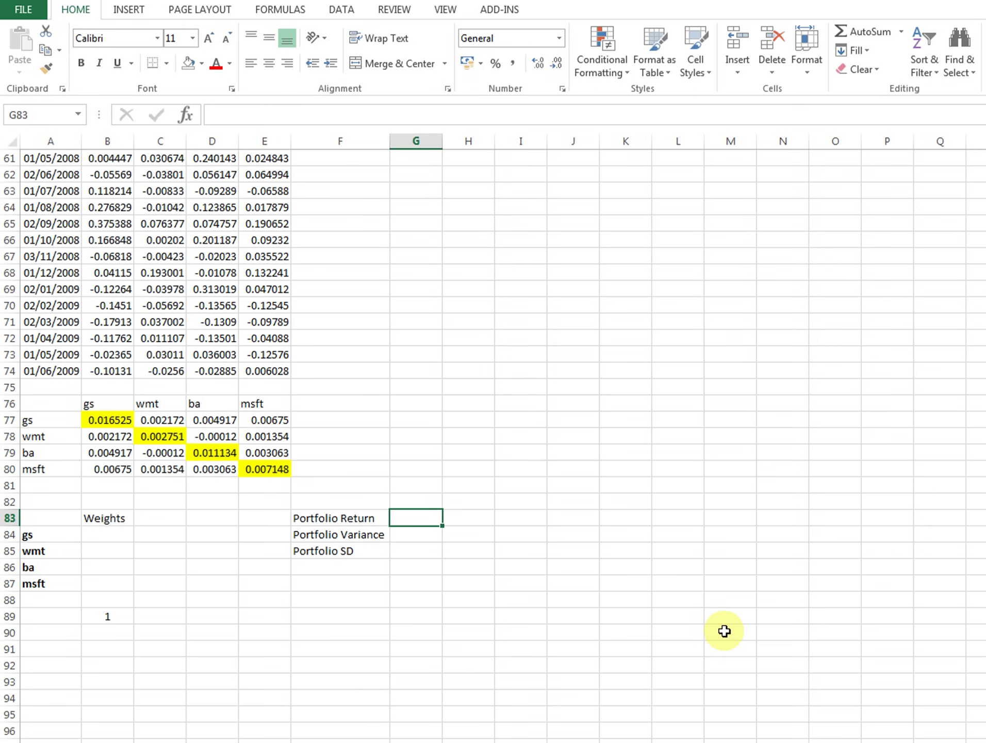
text(=mm)
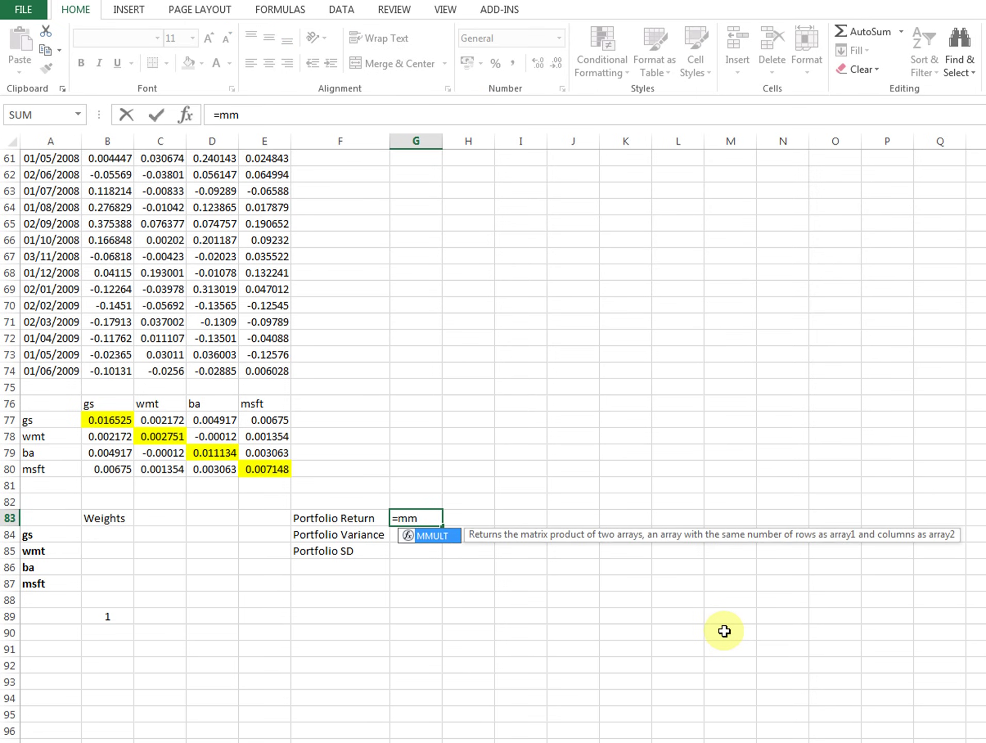
double_click(430, 536)
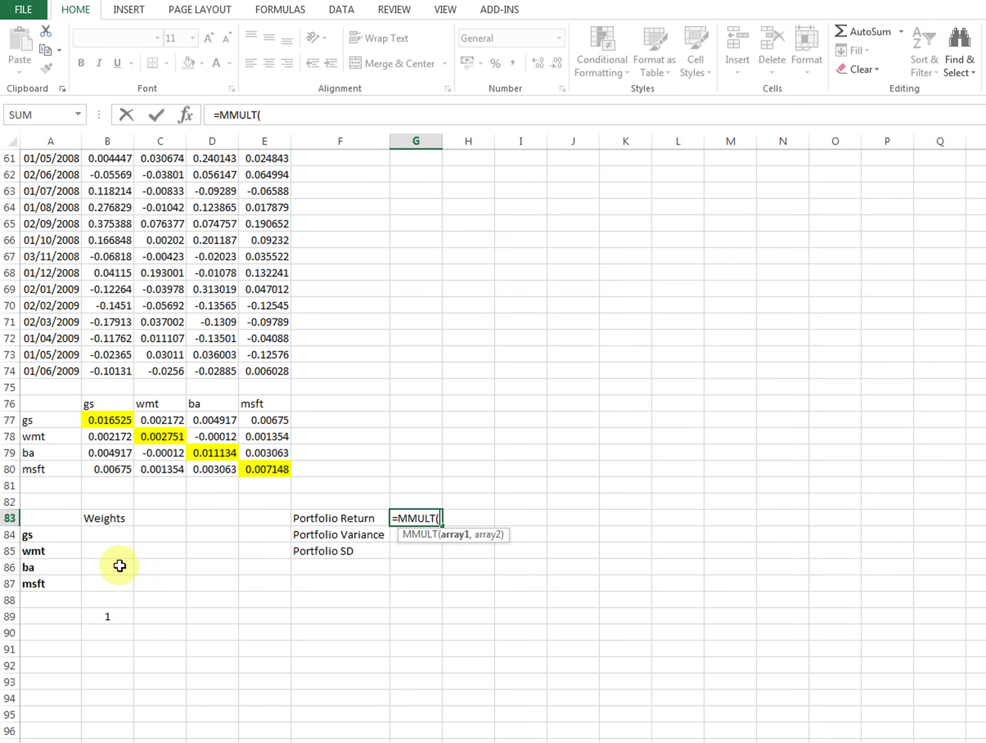
scroll(218, 608, up, 20)
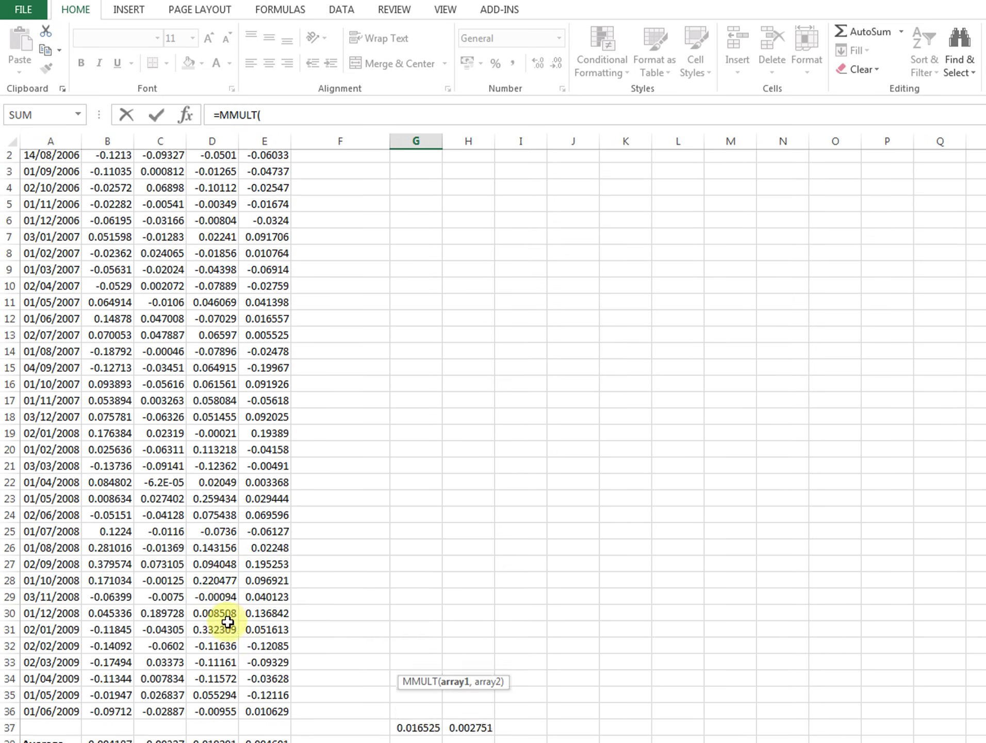
scroll(228, 621, down, 8)
drag(126, 374, 266, 373)
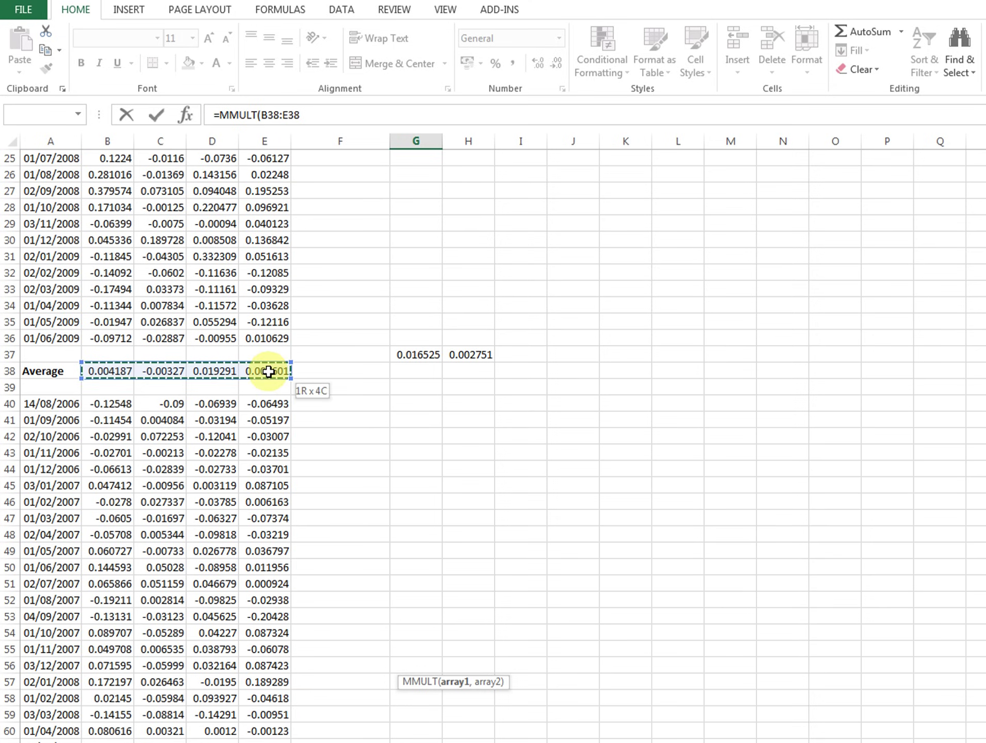
click(310, 114)
text(,)
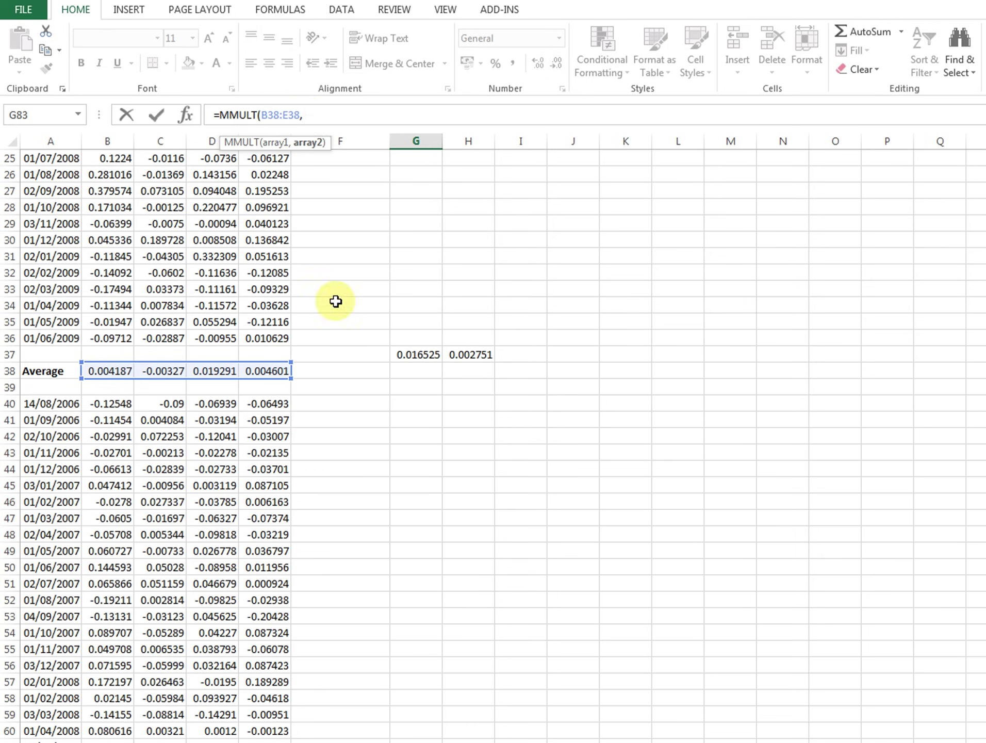
- Set the empty weights range B84:B87 as the second MMULT array and enter G83 as an array formula
scroll(392, 722, down, 10)
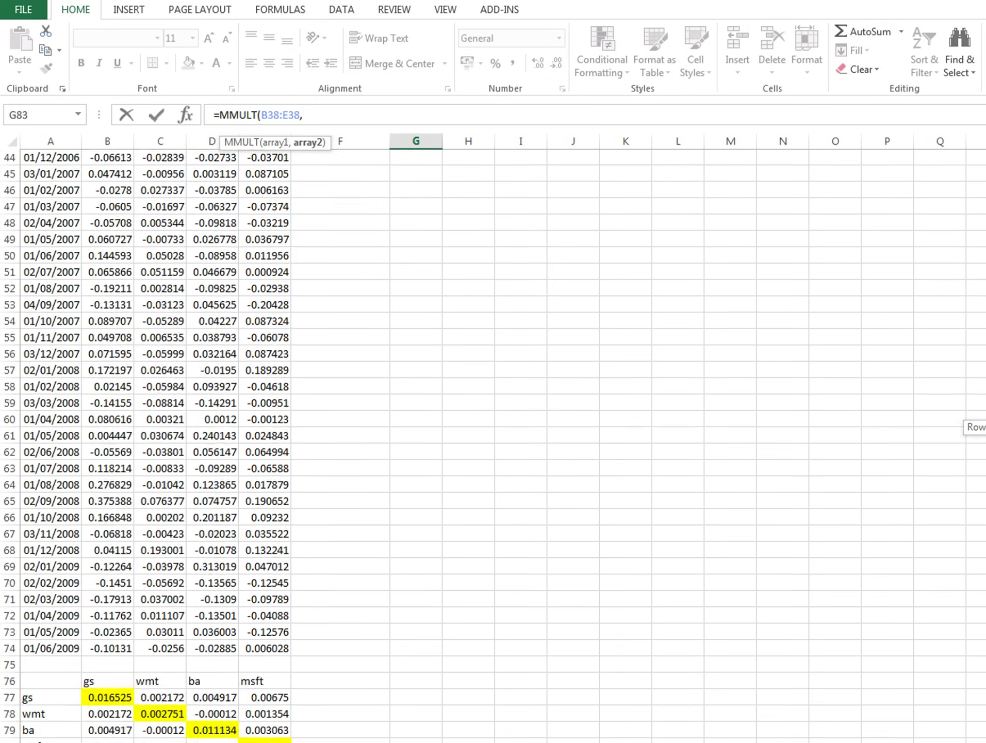
drag(103, 654, 106, 697)
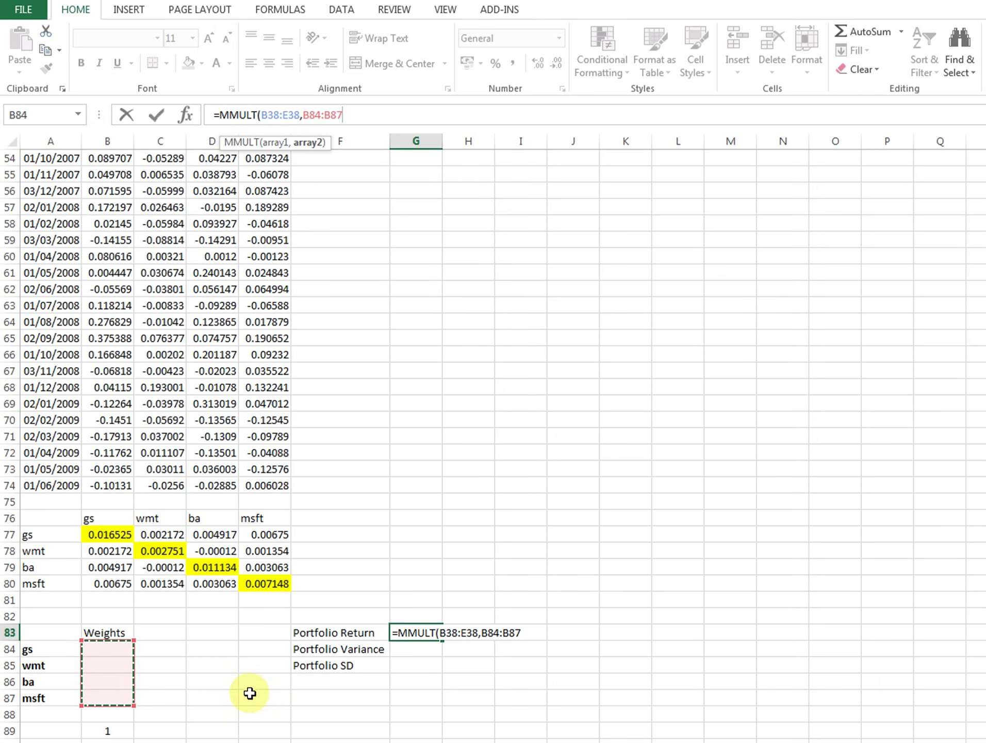
text())
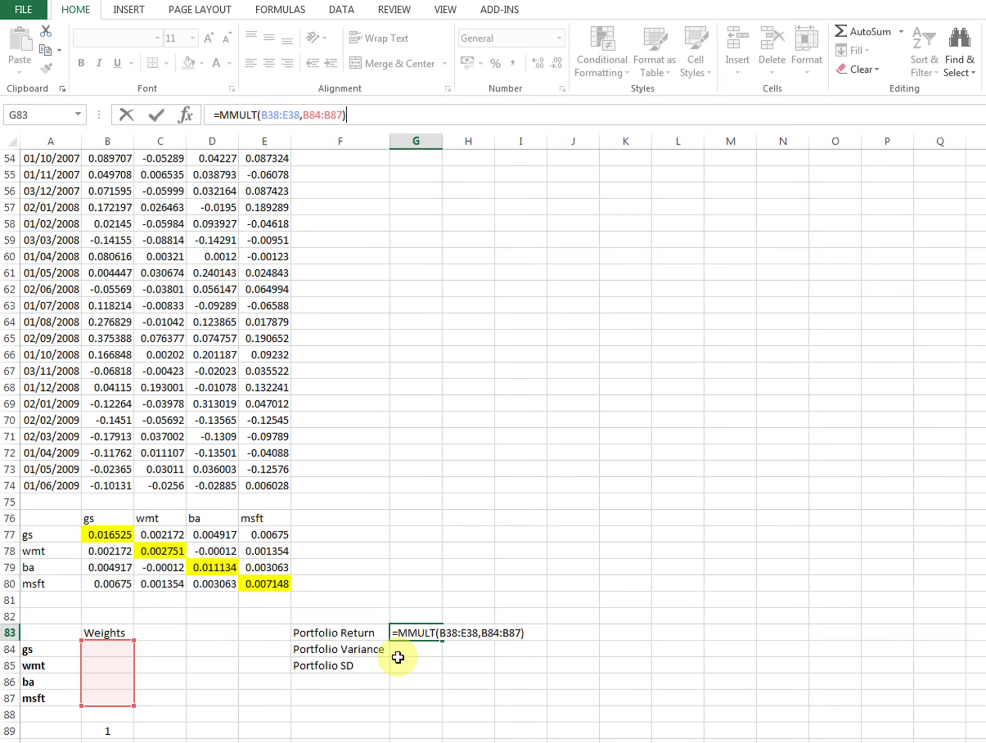
key(ctrl+shift+Return)
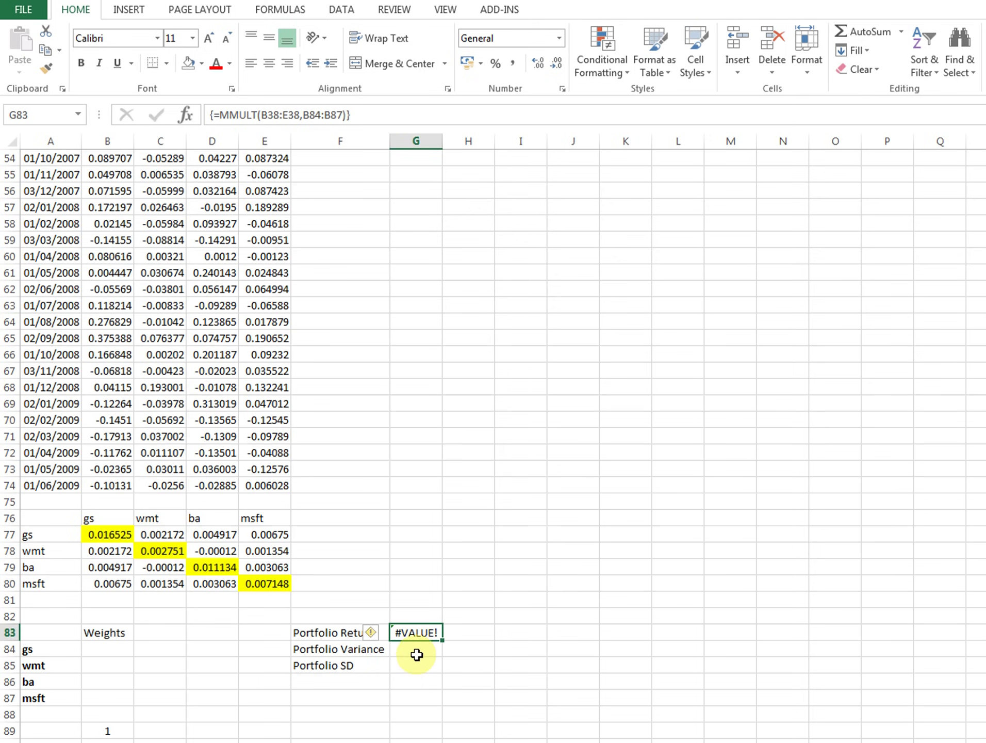
- Start an MMULT formula in cell G84 beside Portfolio Variance, with TRANSPOSE(B84:B87) as its first array
click(417, 654)
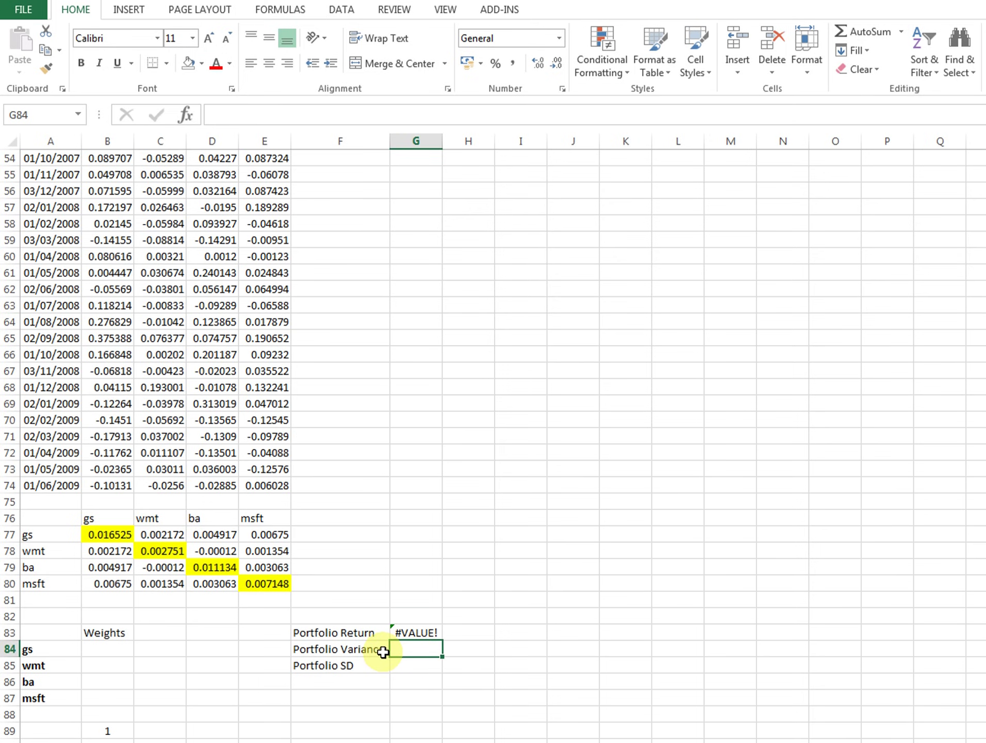
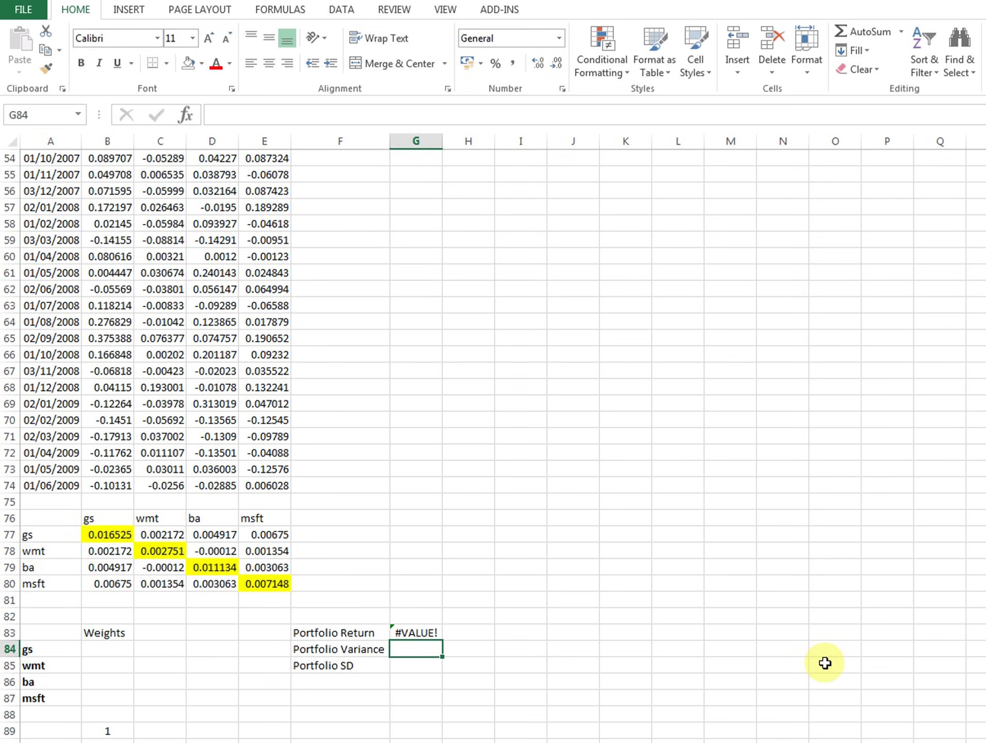
text(=)
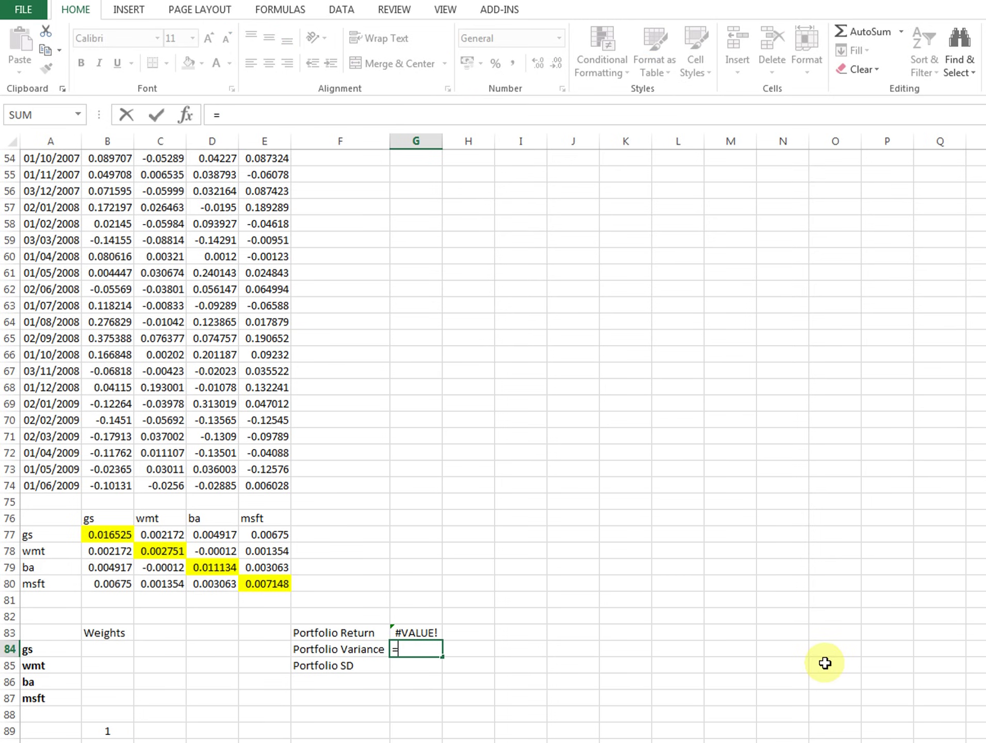
text(mm)
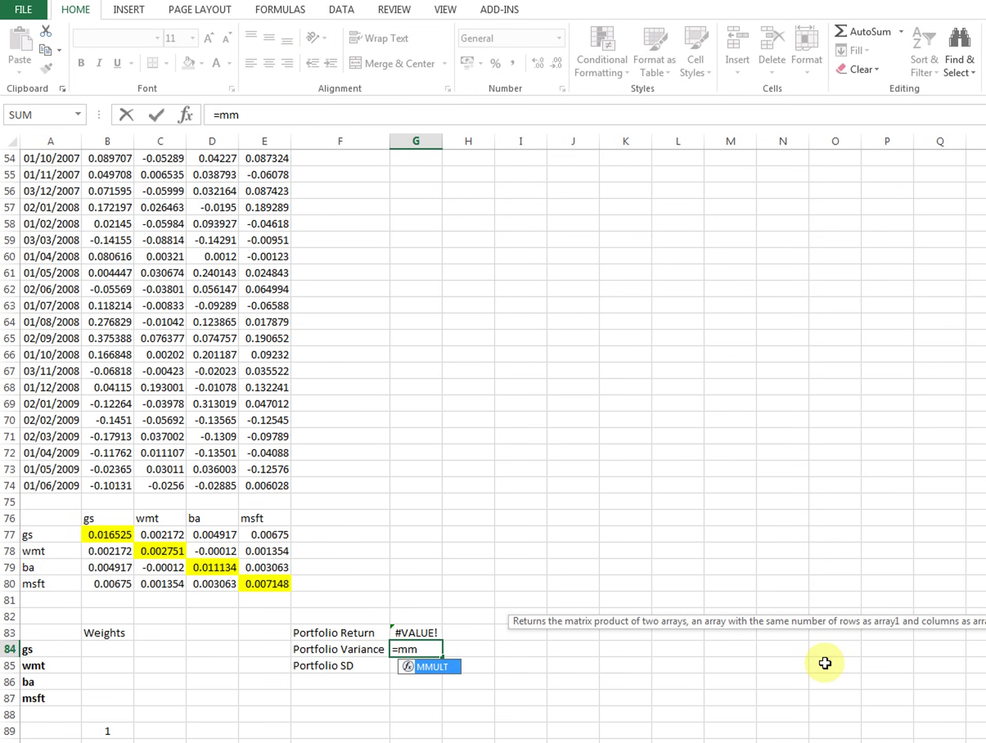
double_click(440, 667)
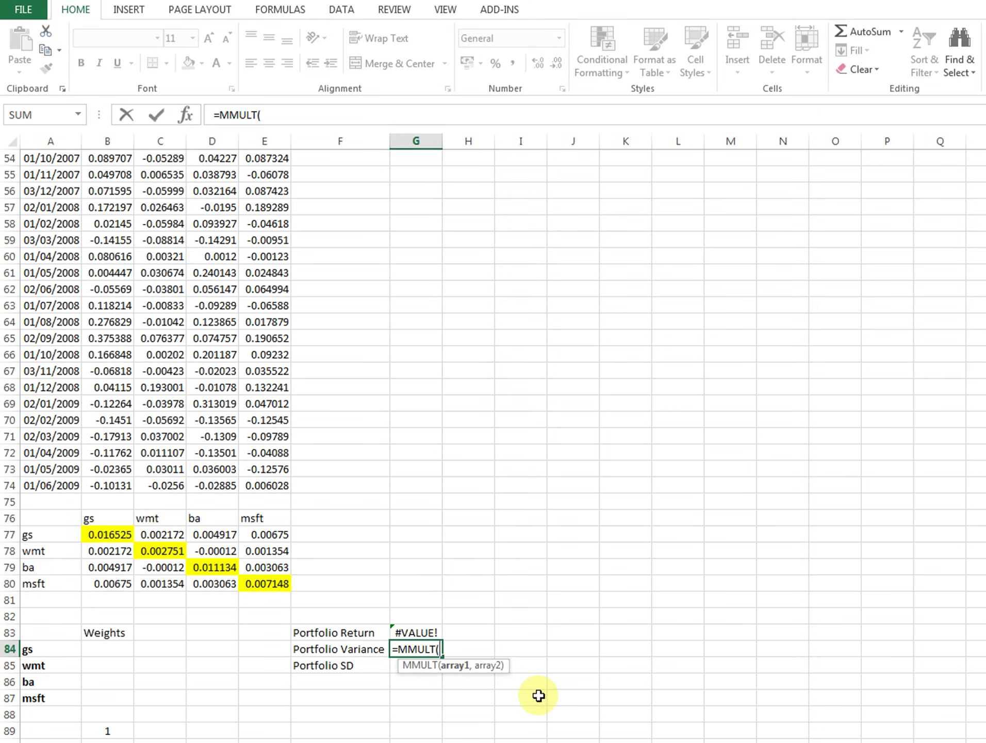
text(tran)
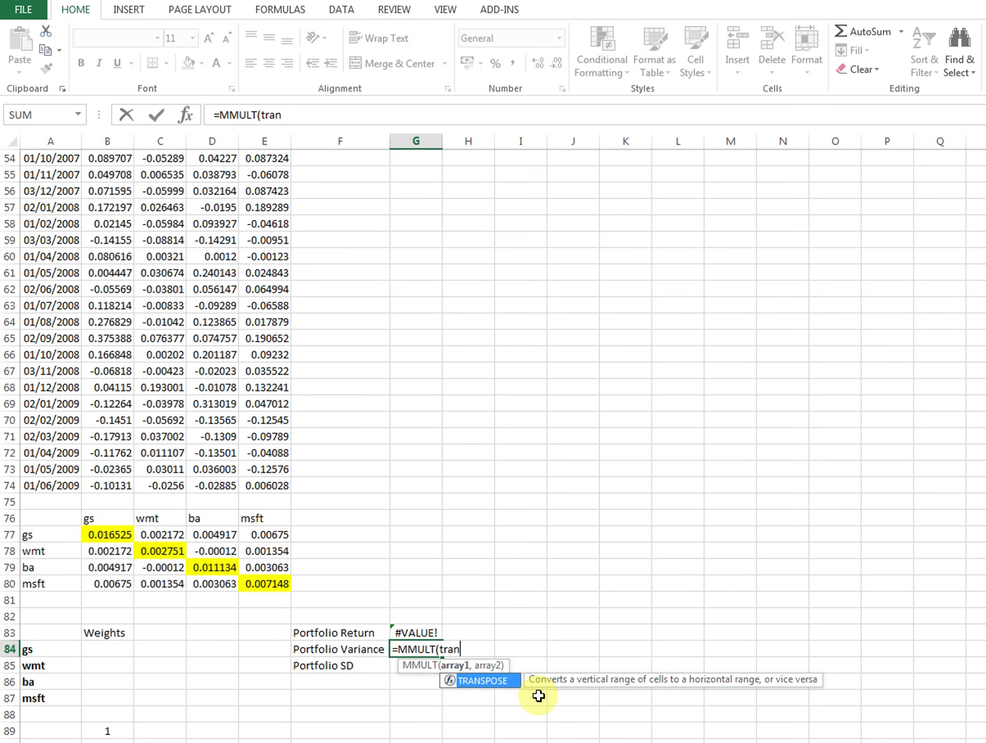
double_click(496, 684)
drag(107, 649, 111, 699)
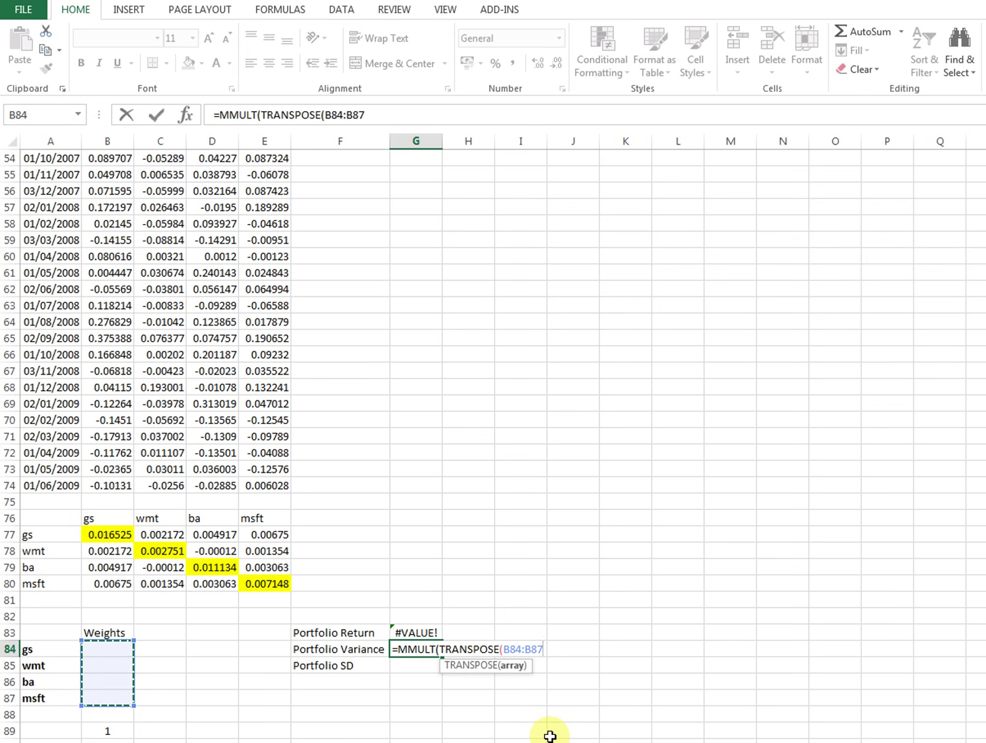
text(),)
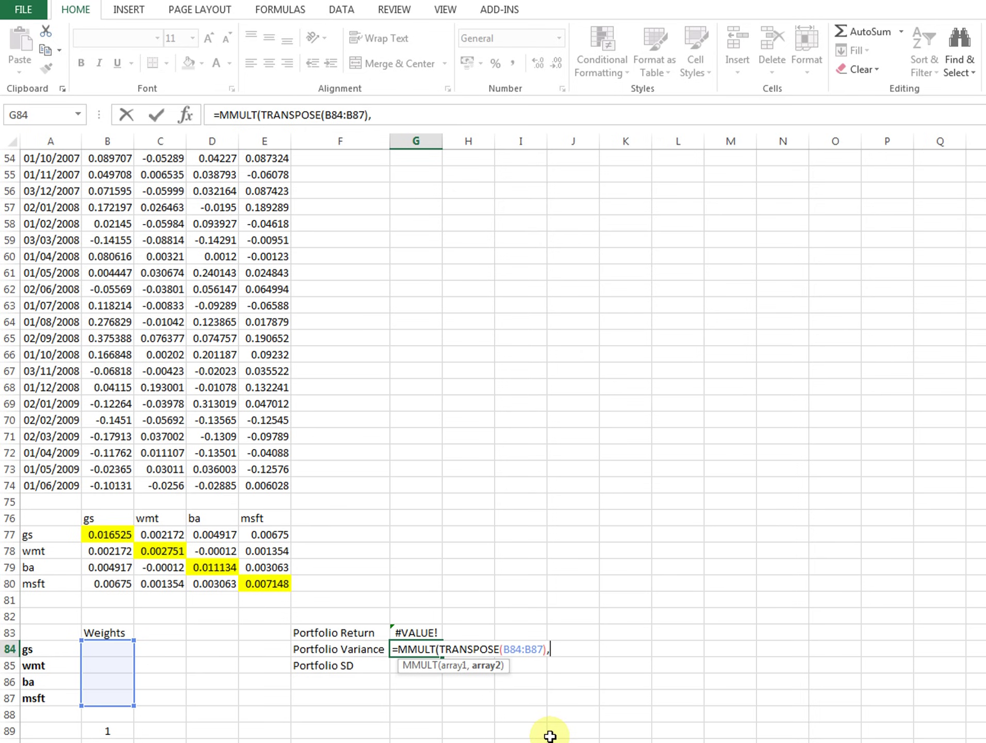
- Complete G84's formula with a nested MMULT of the covariance matrix B77:E80 and weights B84:B87, and enter it as an array formula
text(mm)
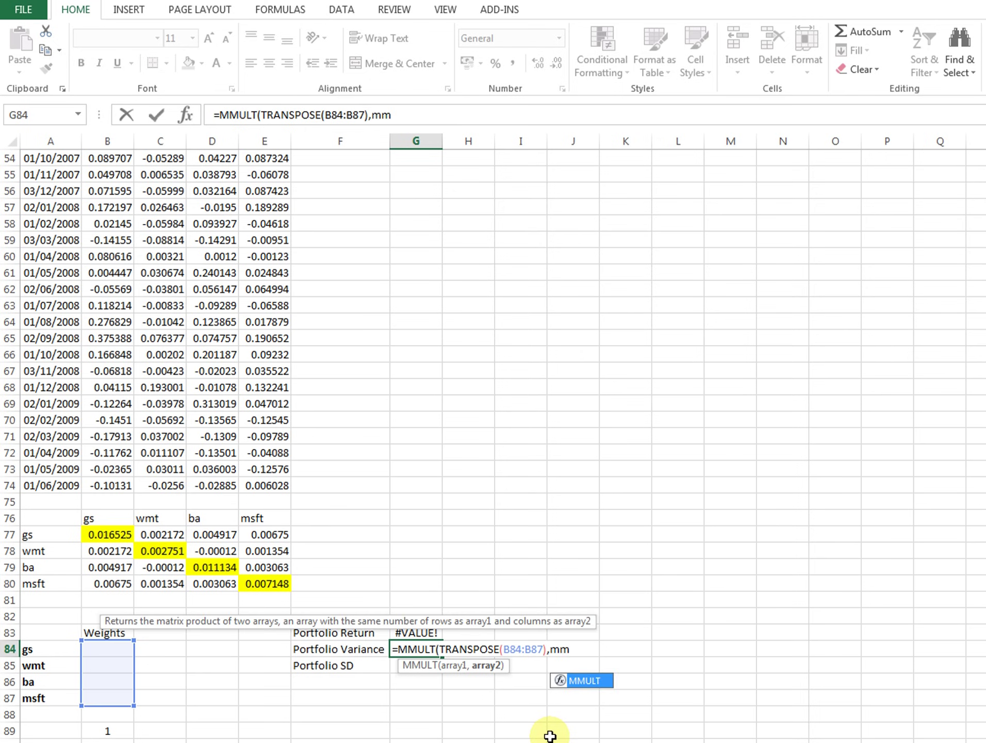
double_click(594, 679)
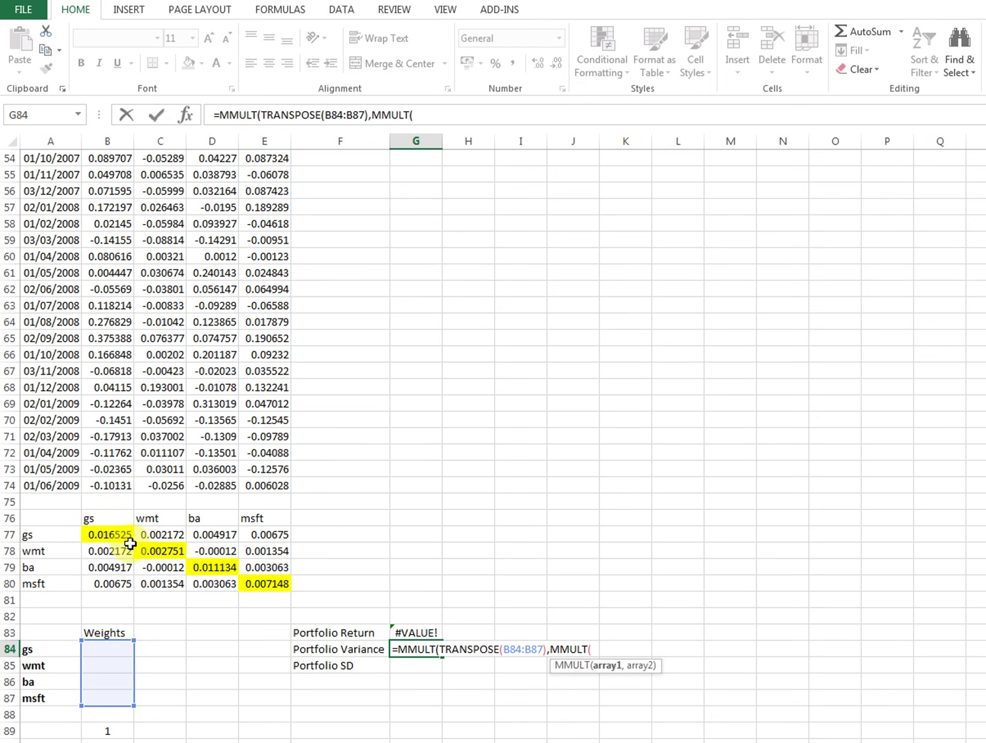
drag(114, 536, 251, 577)
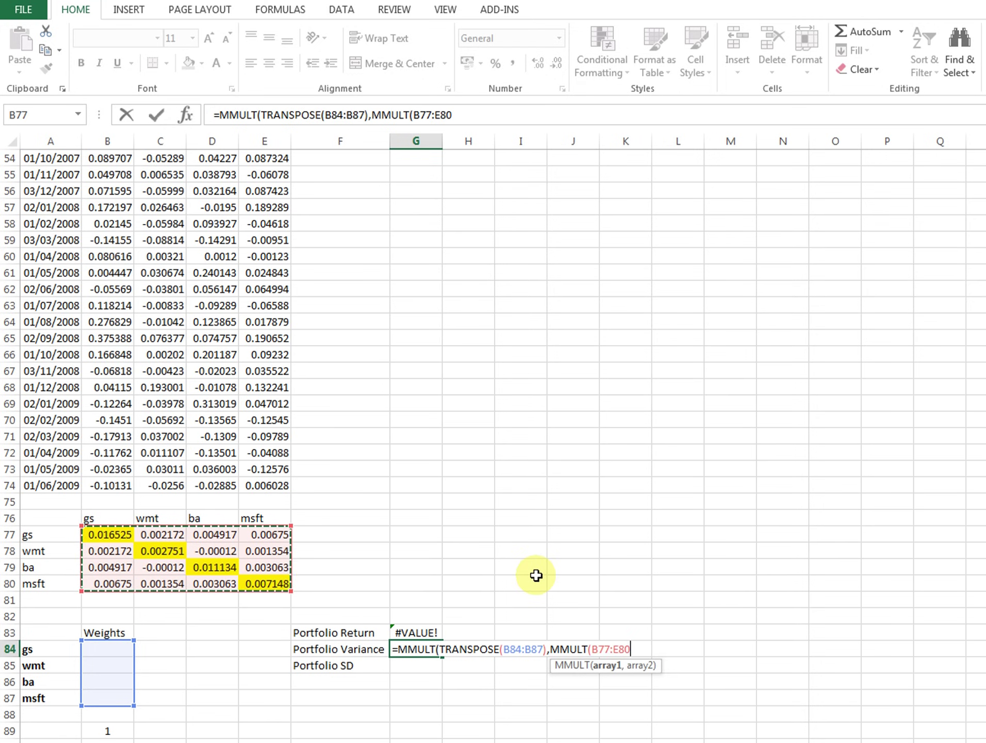
text(,)
click(116, 648)
drag(116, 648, 111, 691)
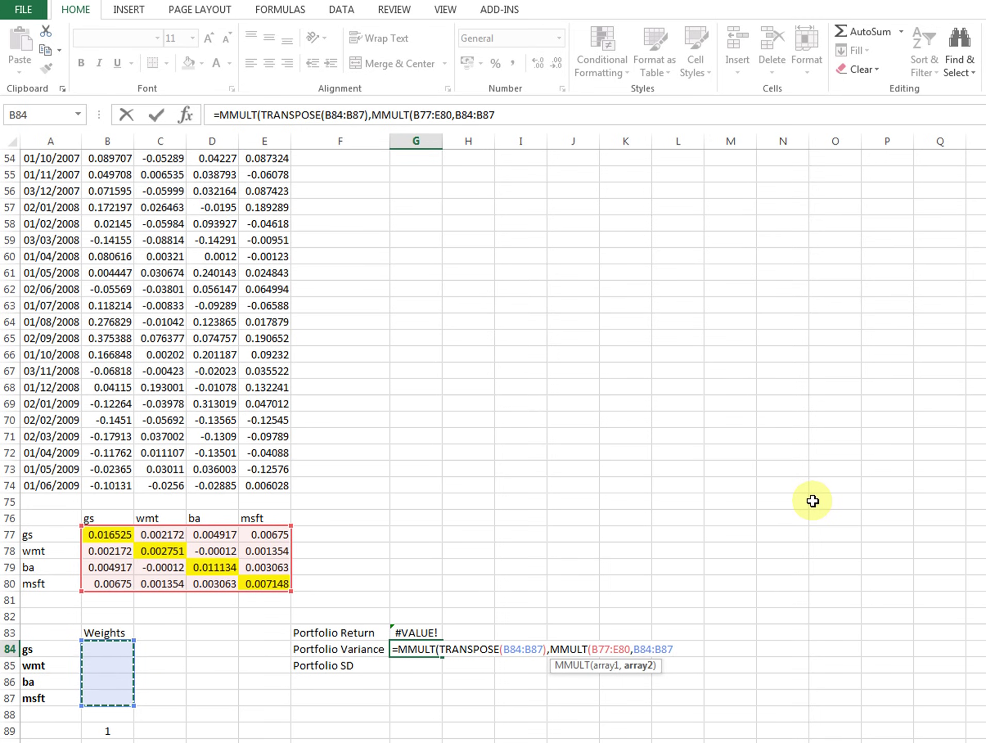
text())
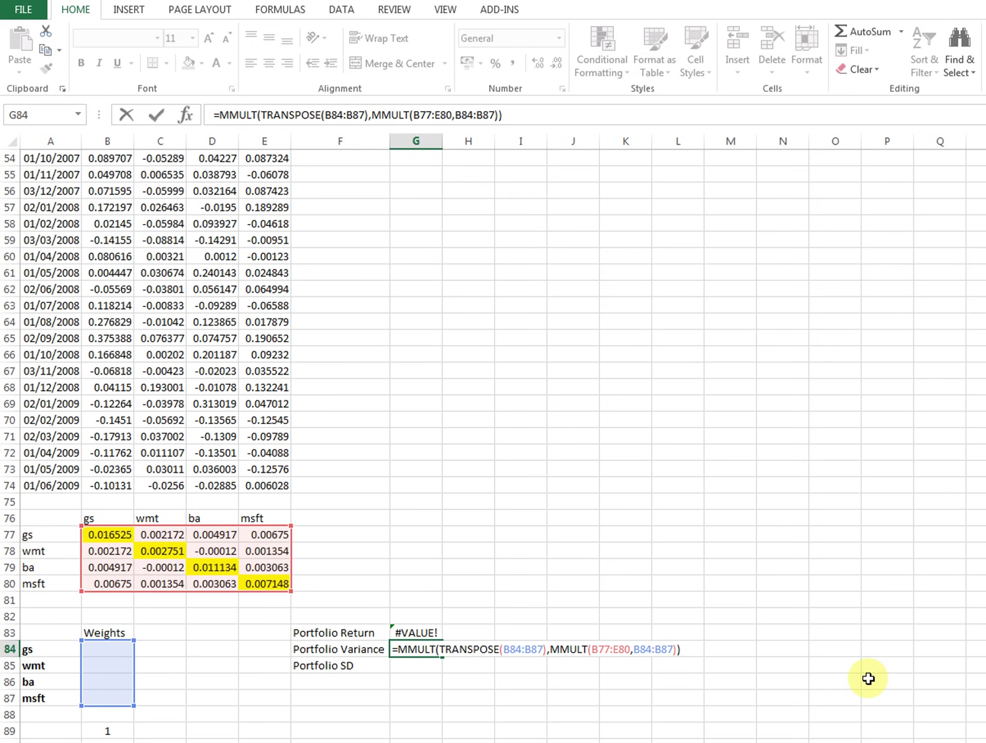
key(ctrl+shift+Return)
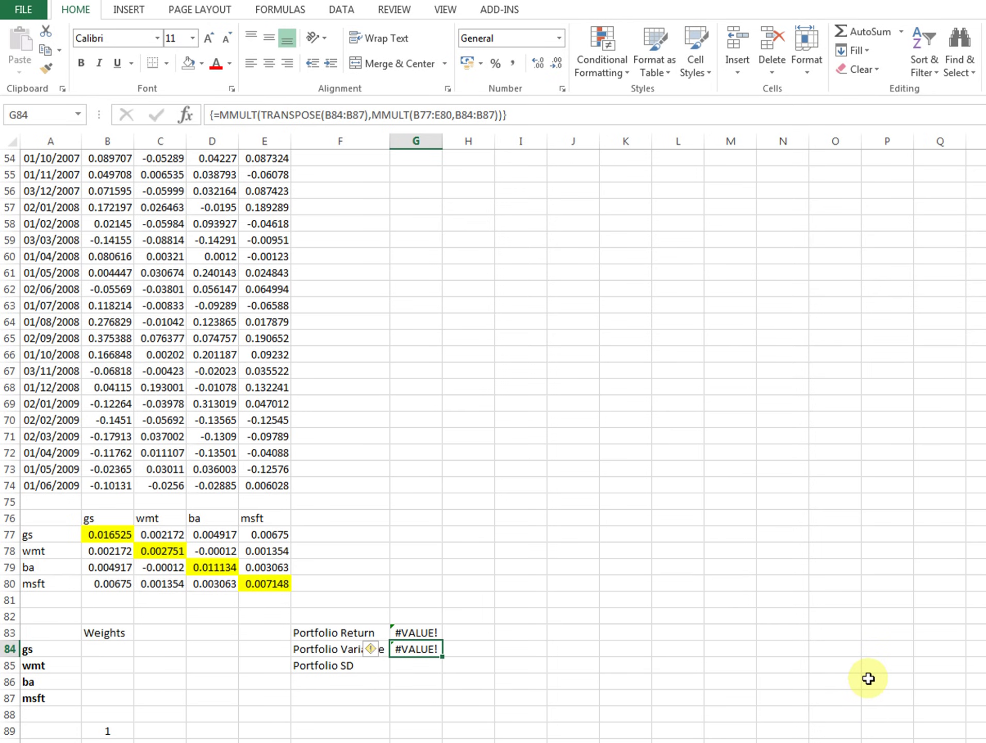
key(Down)
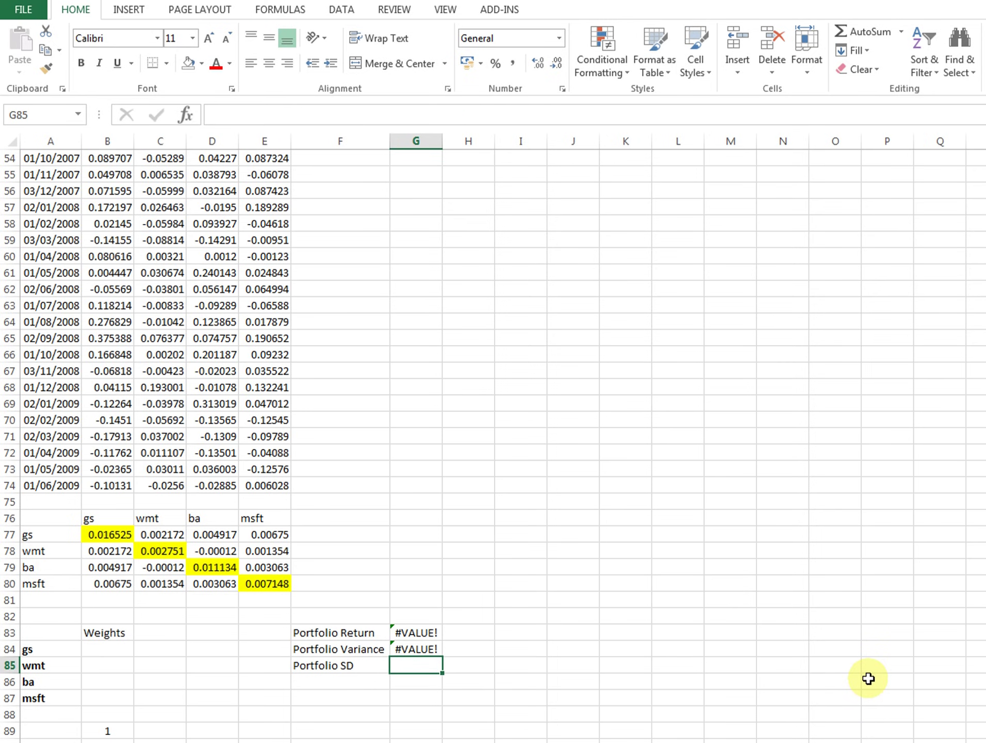
text(=)
key(Escape)
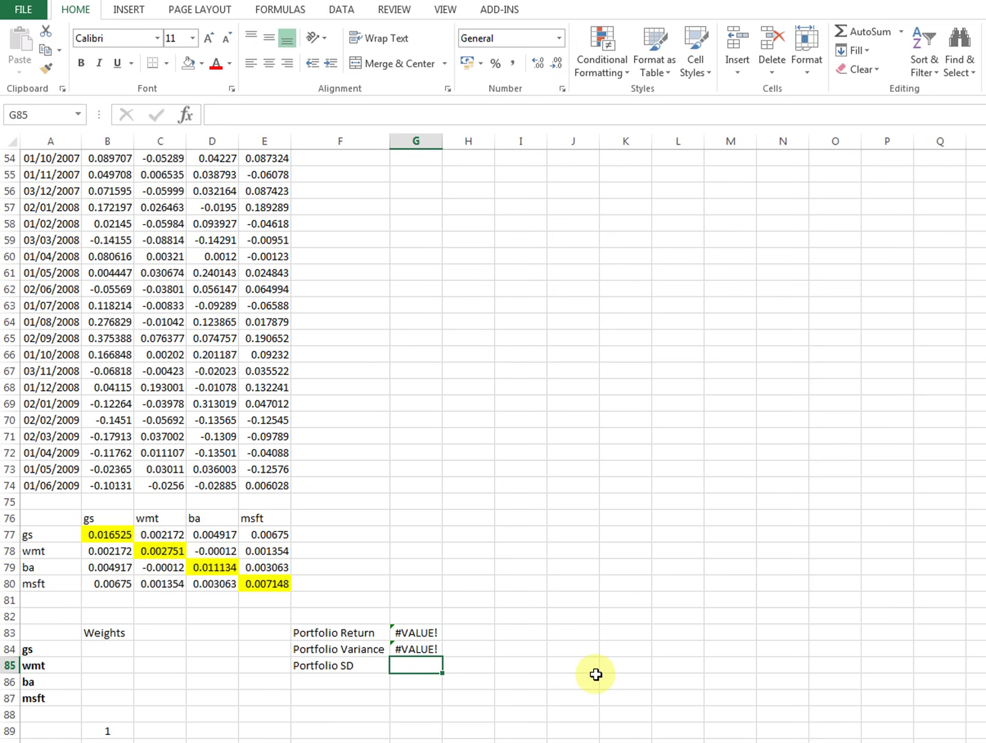
- Examine the array formulas in G83 and G84 alongside the empty weights range B84:B87 they depend on
scroll(596, 675, up, 2)
scroll(597, 673, down, 3)
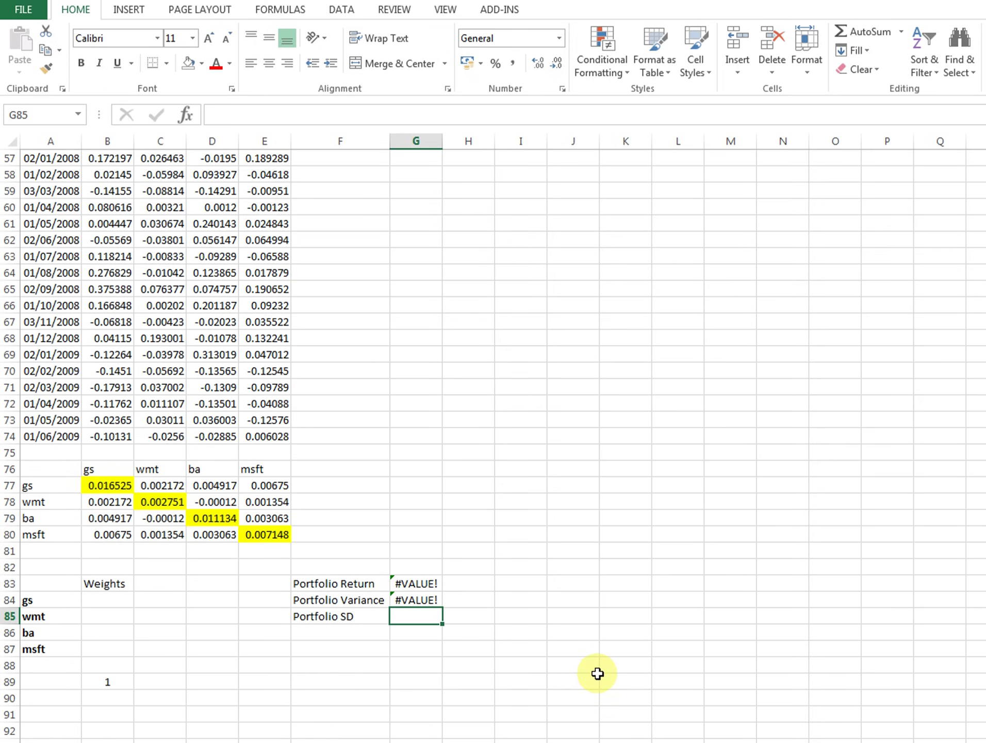
click(428, 585)
click(424, 595)
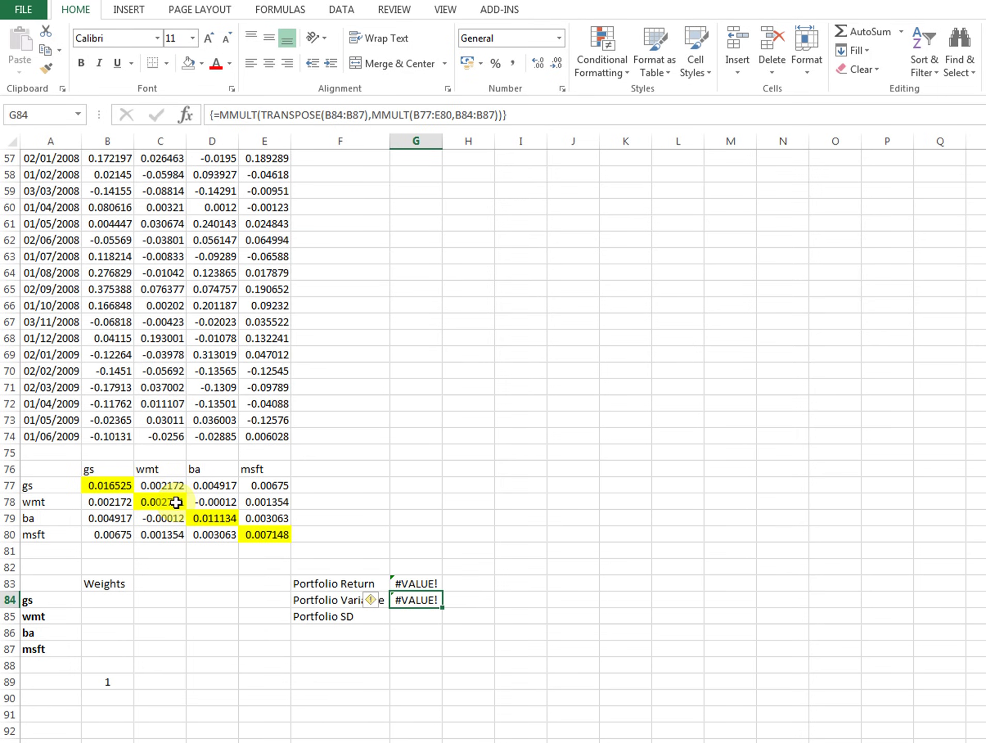
drag(107, 601, 108, 644)
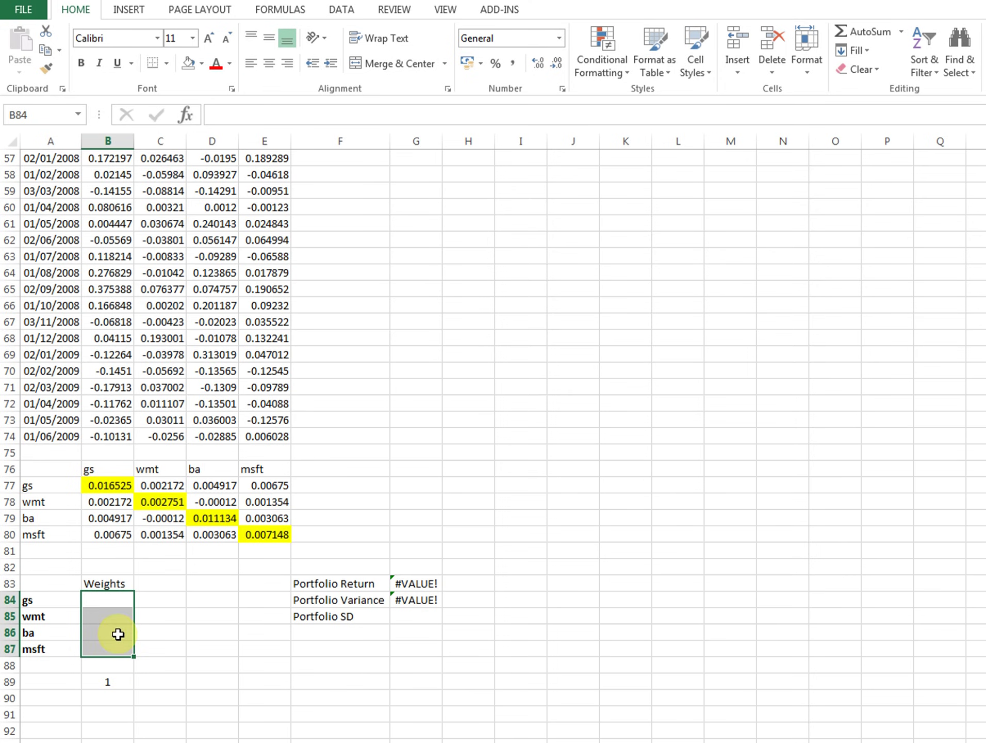
click(413, 601)
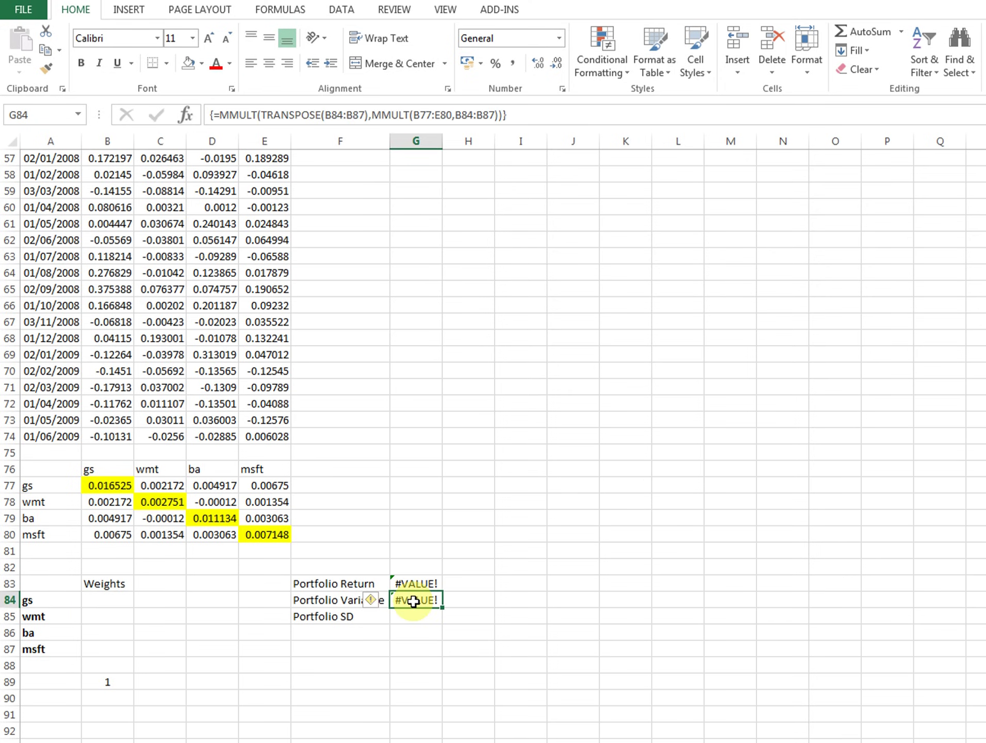
click(413, 584)
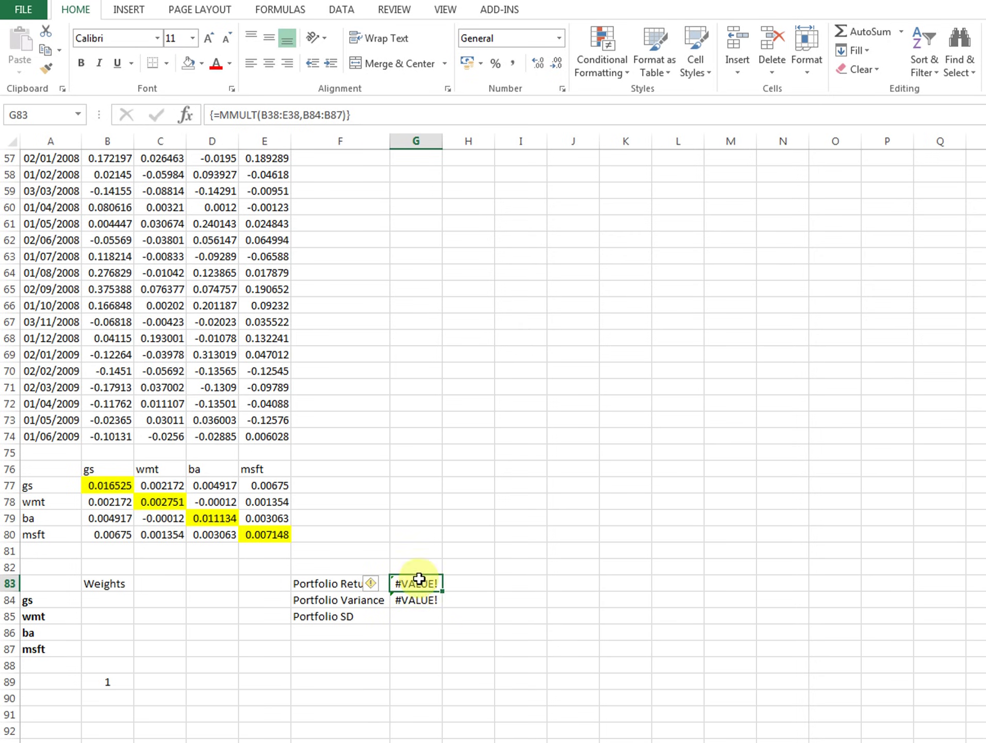
click(424, 601)
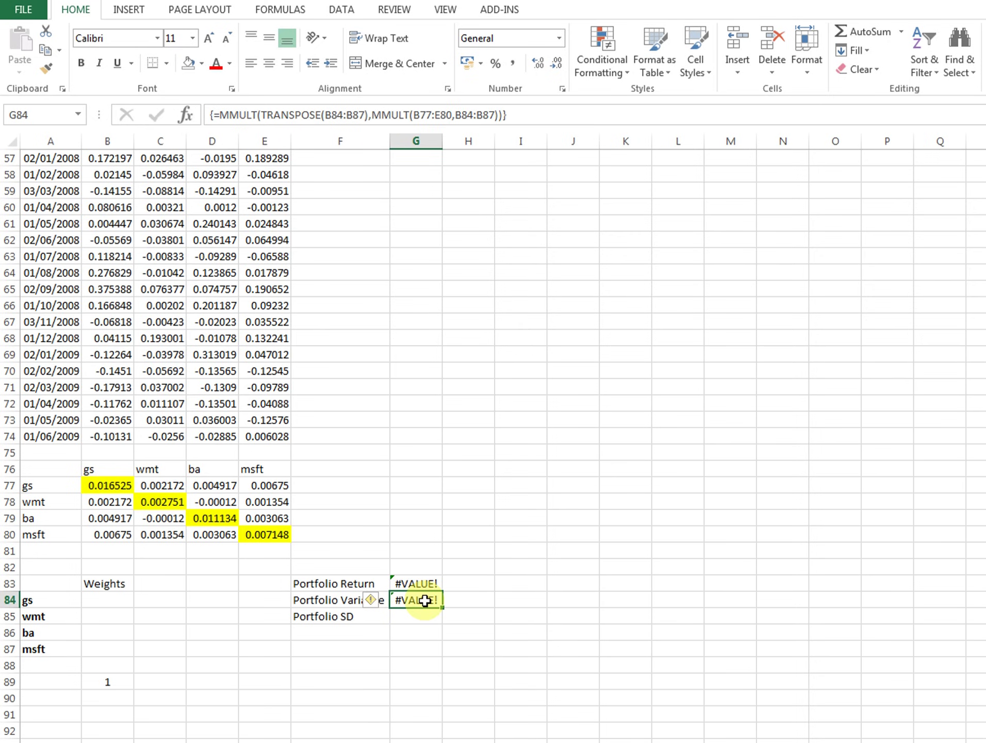
click(426, 583)
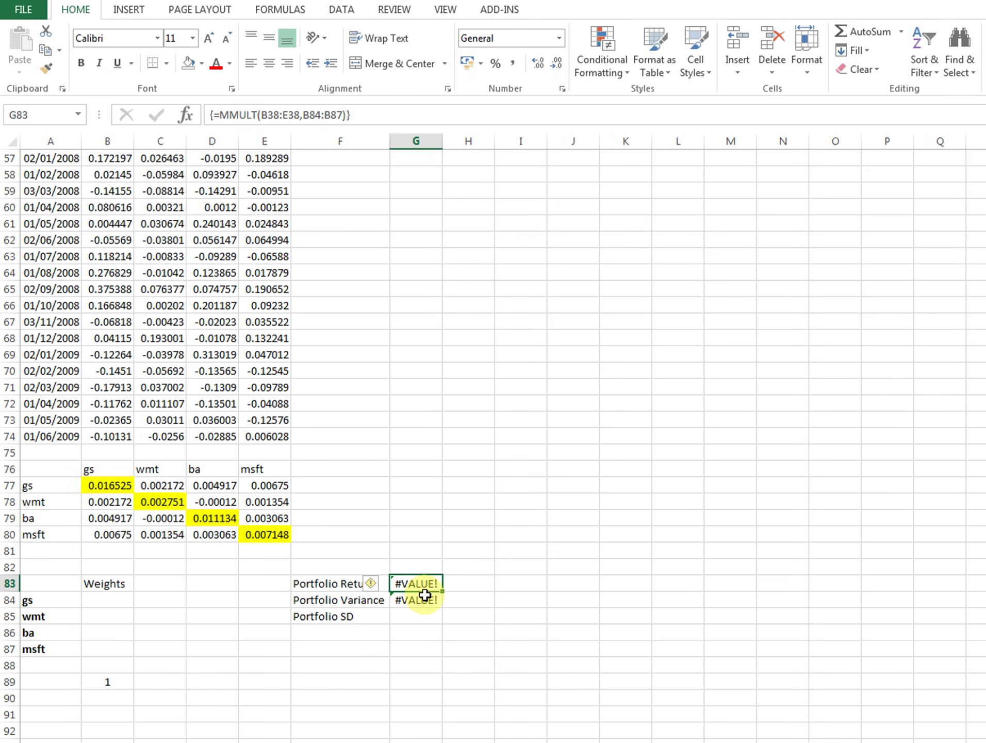
click(427, 599)
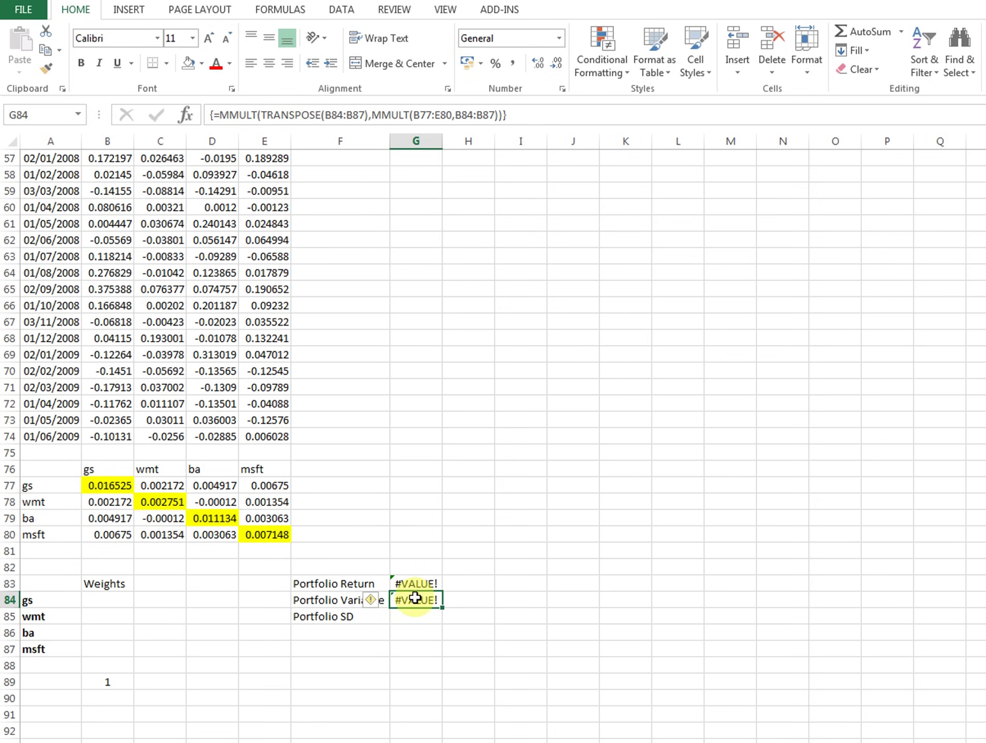
click(97, 604)
drag(99, 621, 100, 650)
click(405, 602)
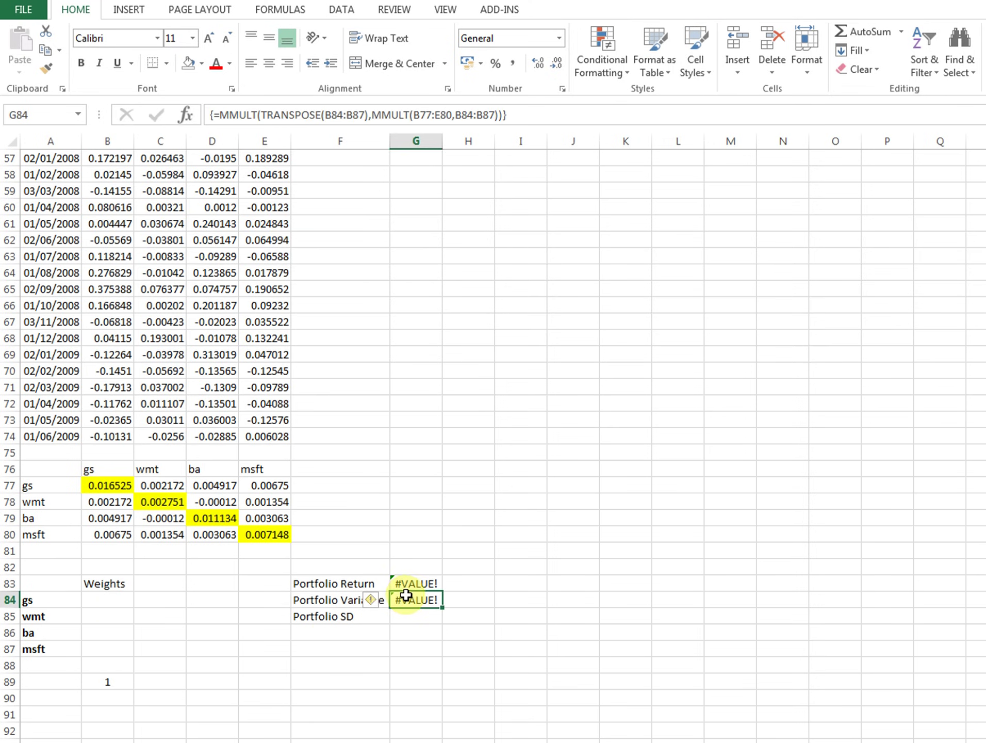
- Enable the Solver Add-in among the available Excel add-ins
click(799, 432)
click(354, 11)
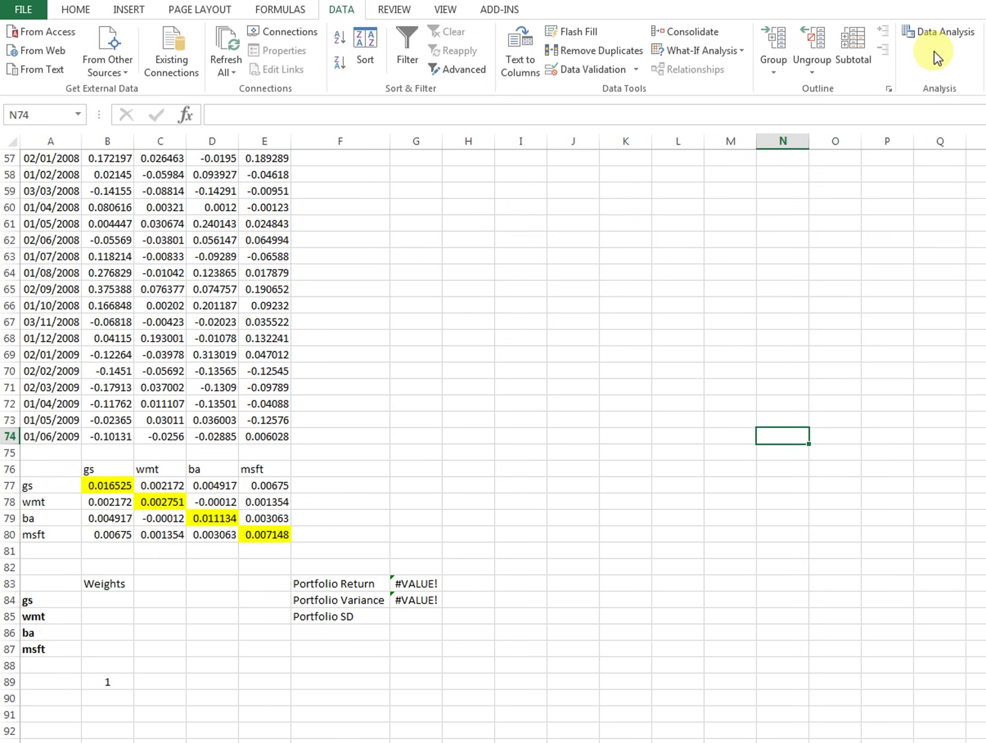
click(36, 8)
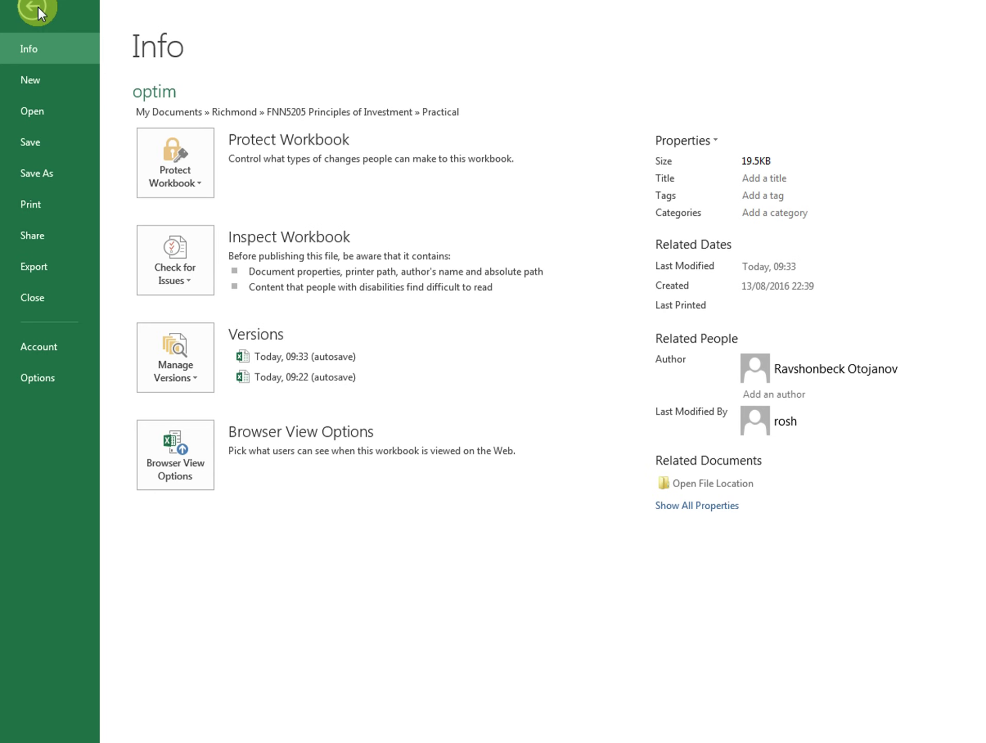
click(31, 10)
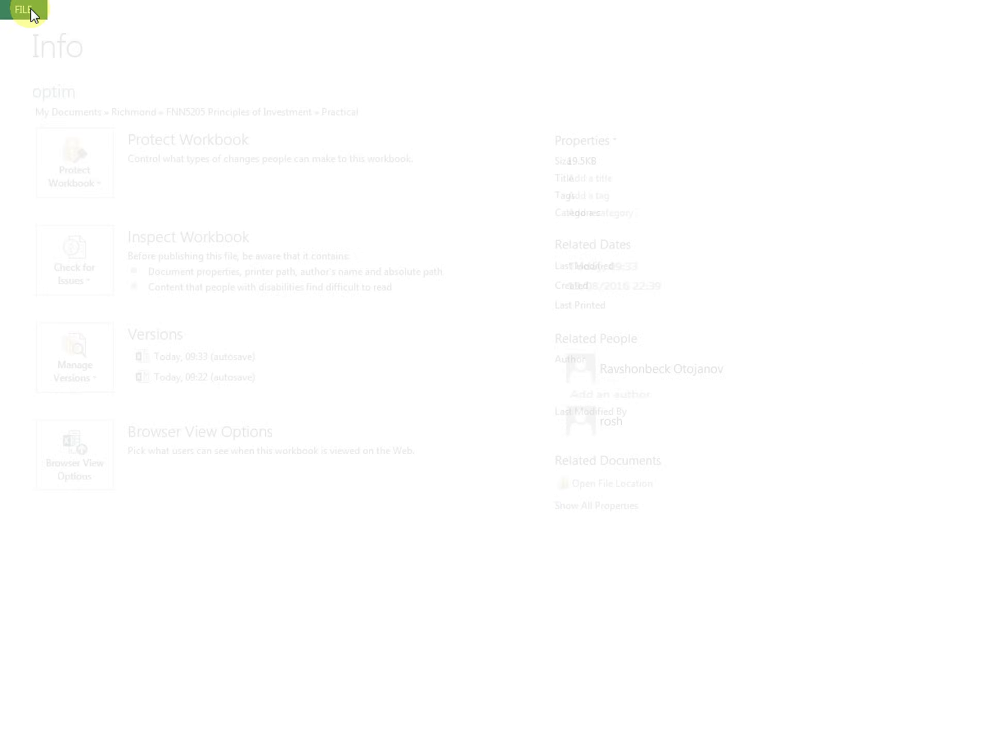
click(30, 8)
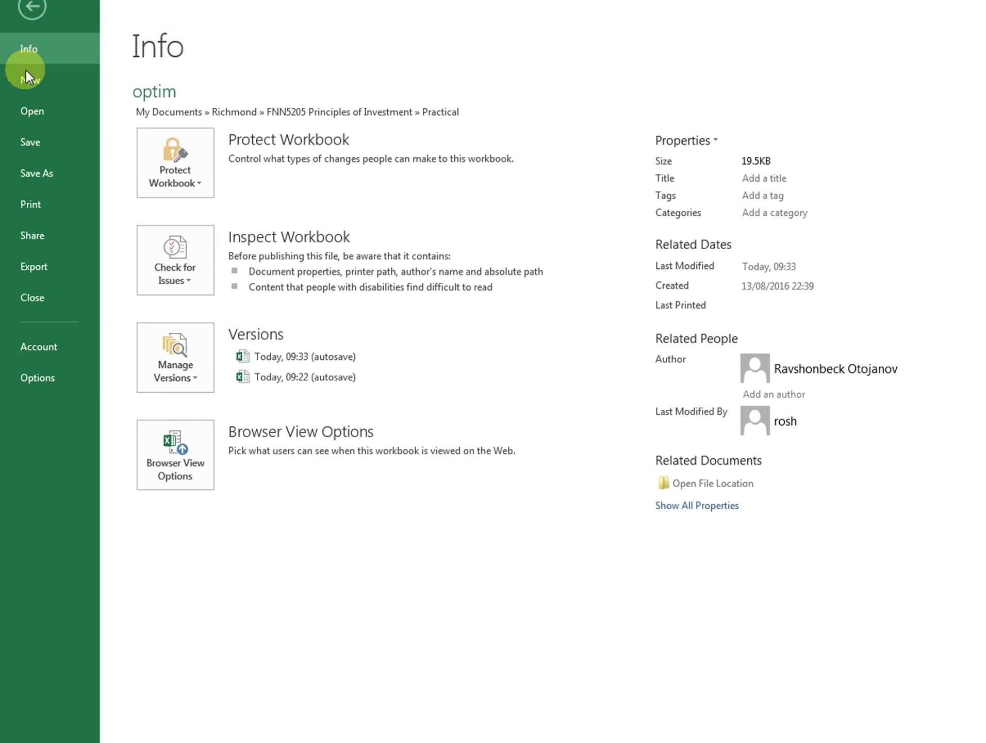
click(26, 364)
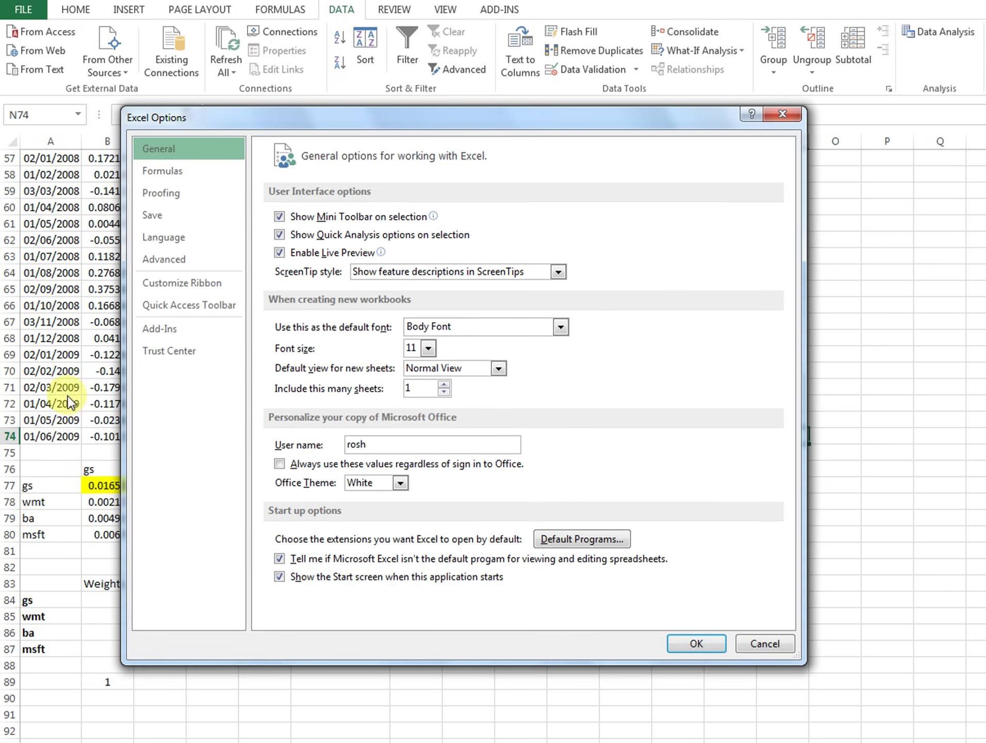
click(169, 338)
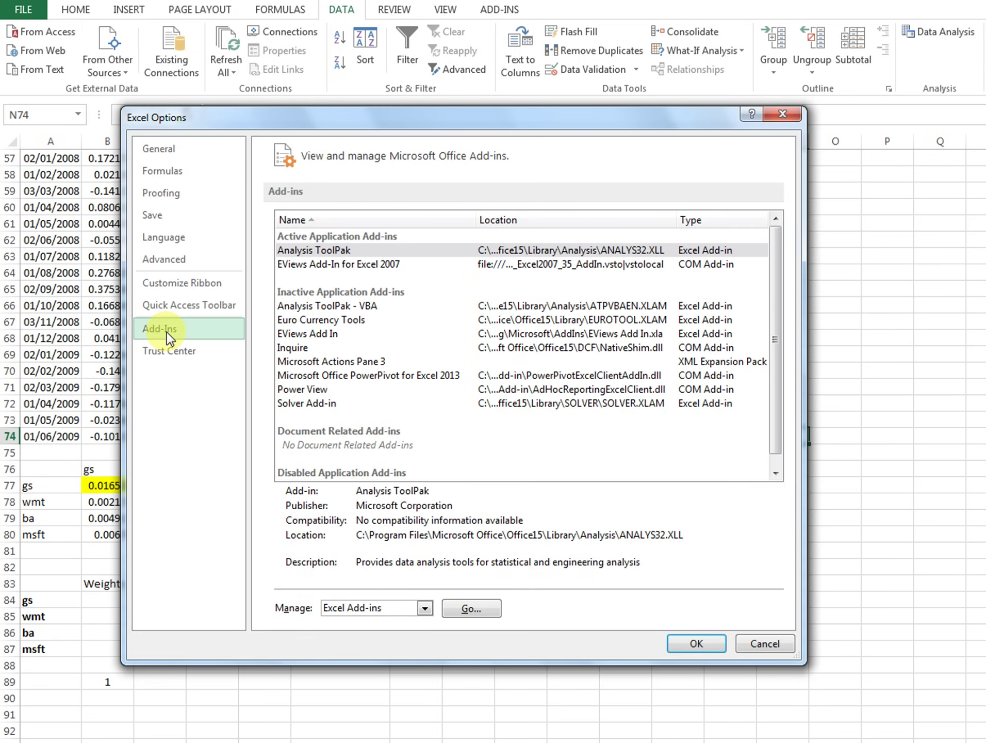
click(467, 611)
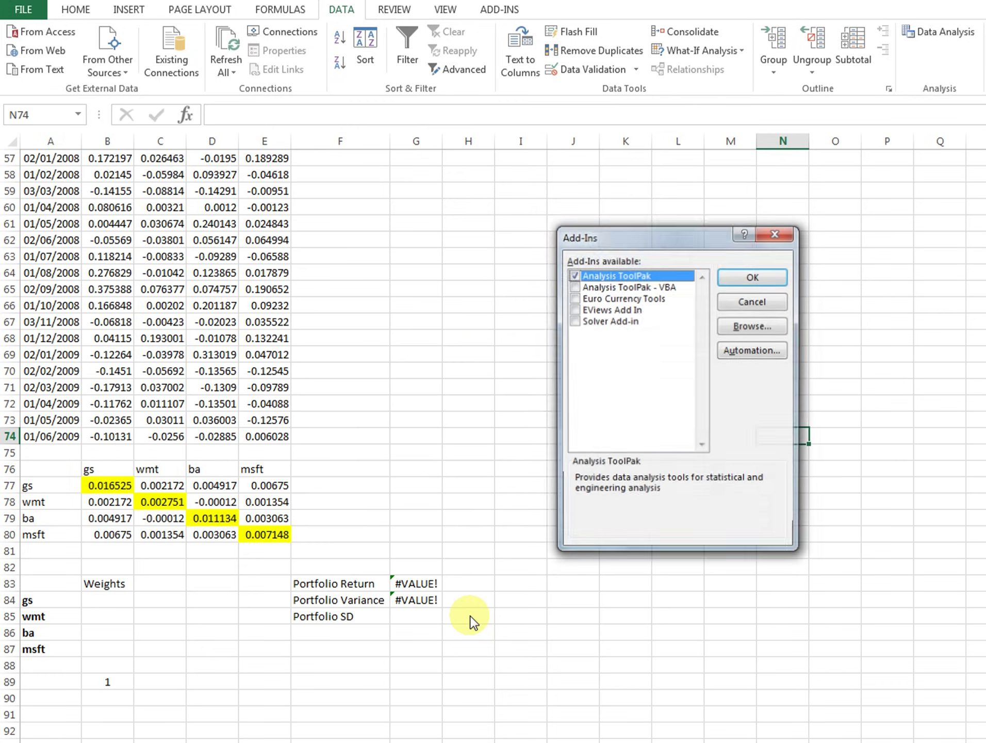
click(574, 321)
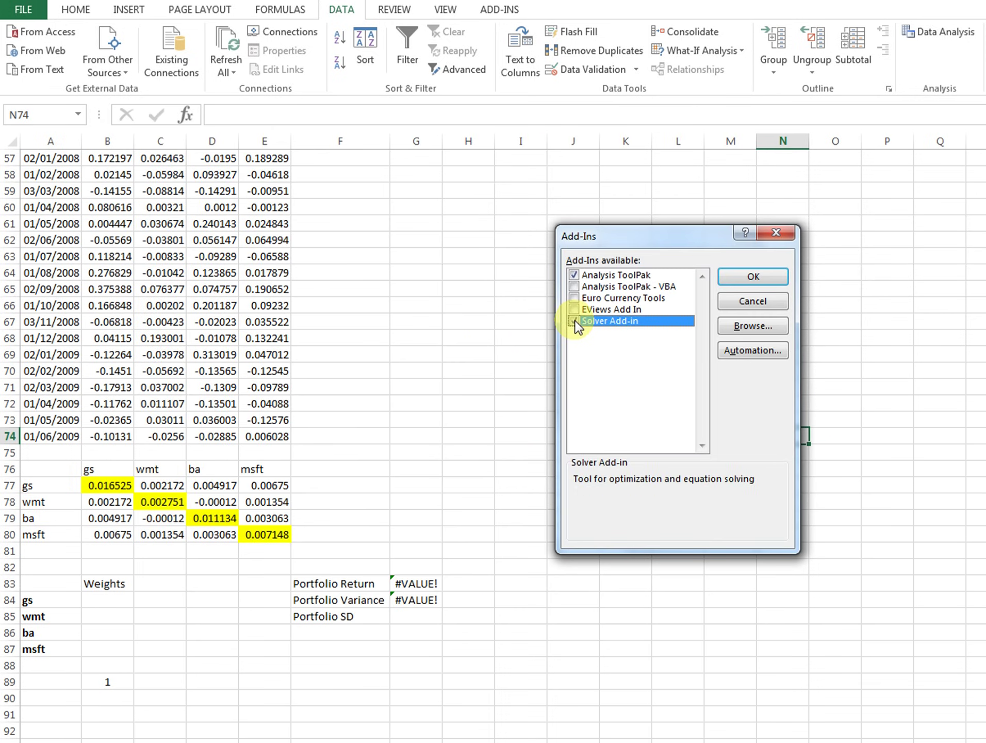
click(758, 274)
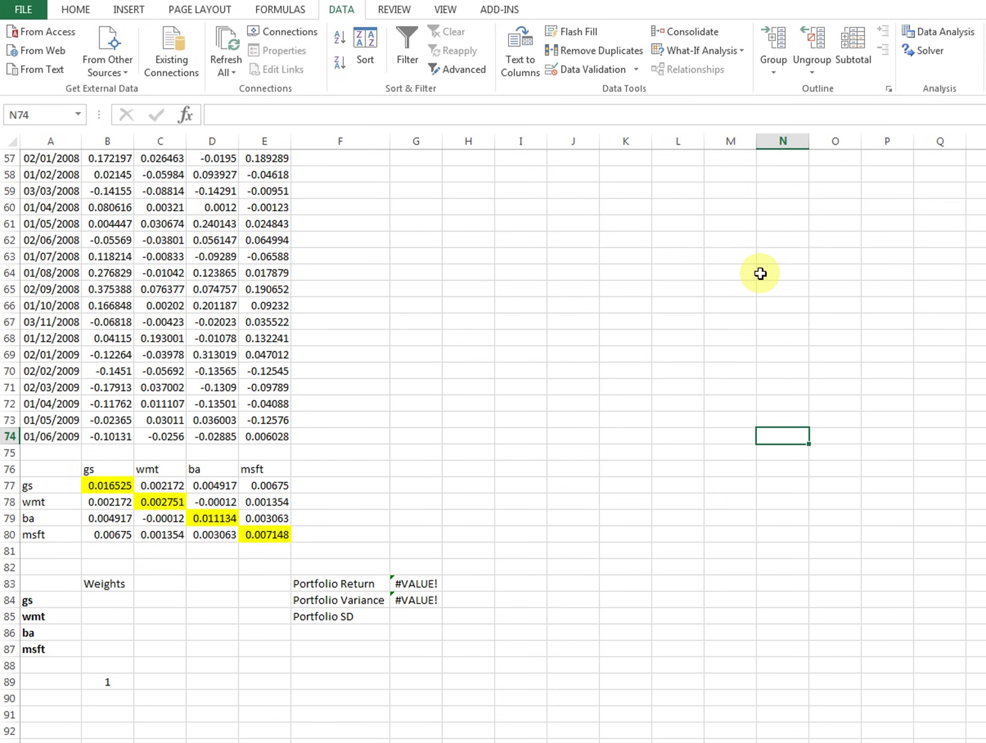
- Open Solver and set the portfolio variance cell G84 as the objective, with Min as the goal
click(927, 50)
drag(711, 167, 587, 172)
click(700, 165)
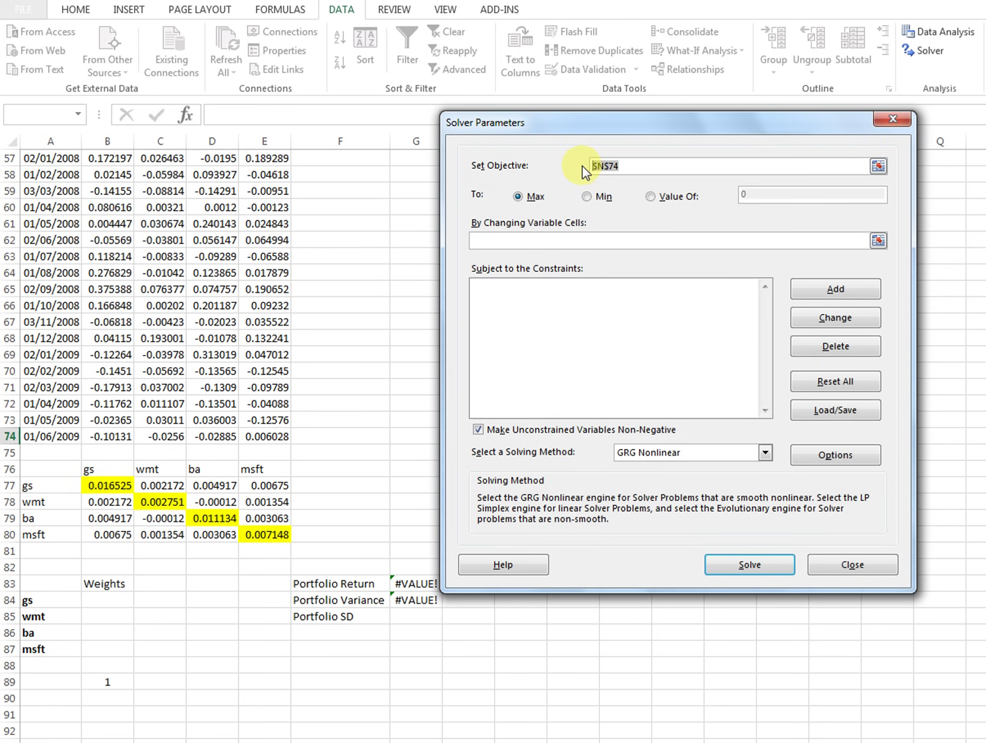
key(BackSpace)
click(418, 599)
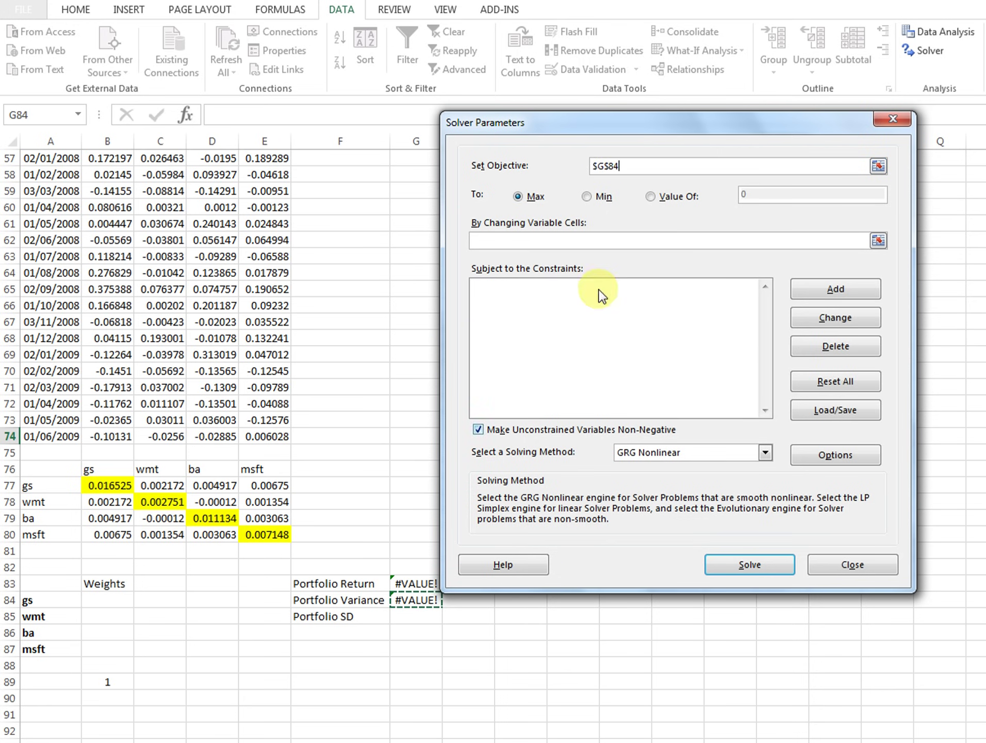
drag(612, 144, 671, 69)
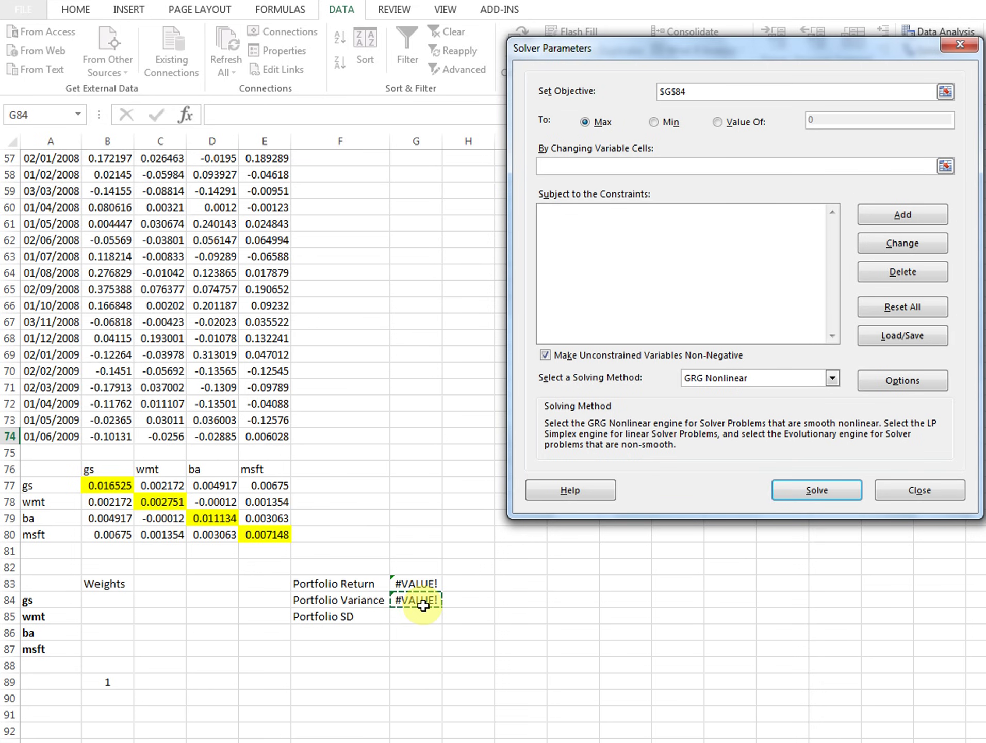
click(665, 123)
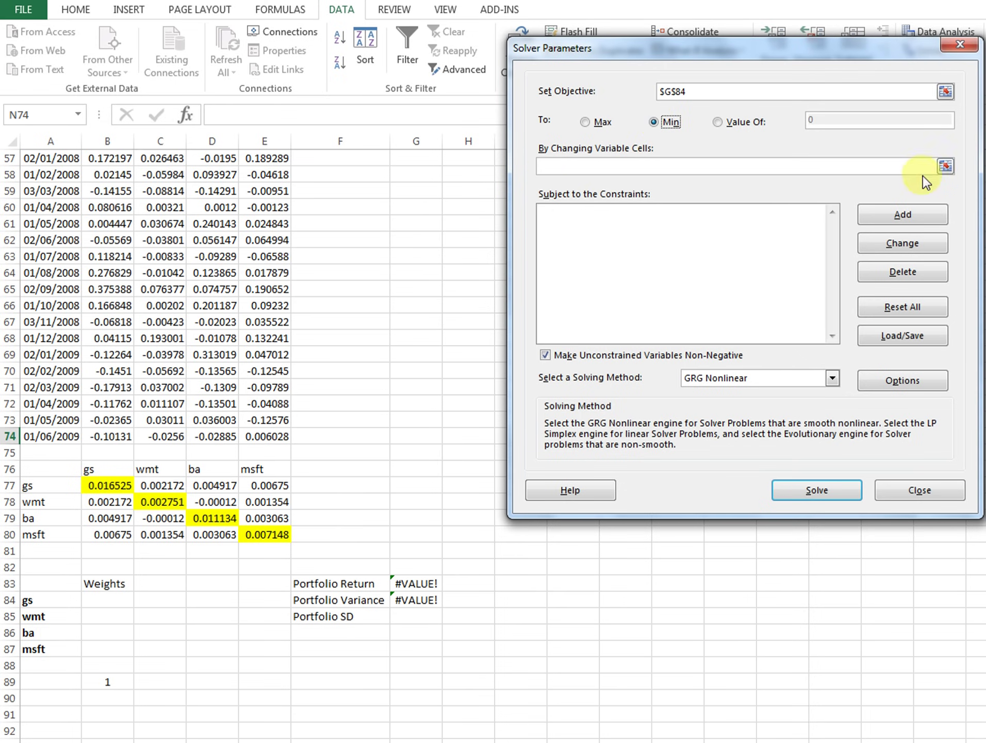
- Set the weights range B84:B87 as Solver's changing variable cells
click(945, 167)
drag(108, 599, 107, 651)
click(969, 70)
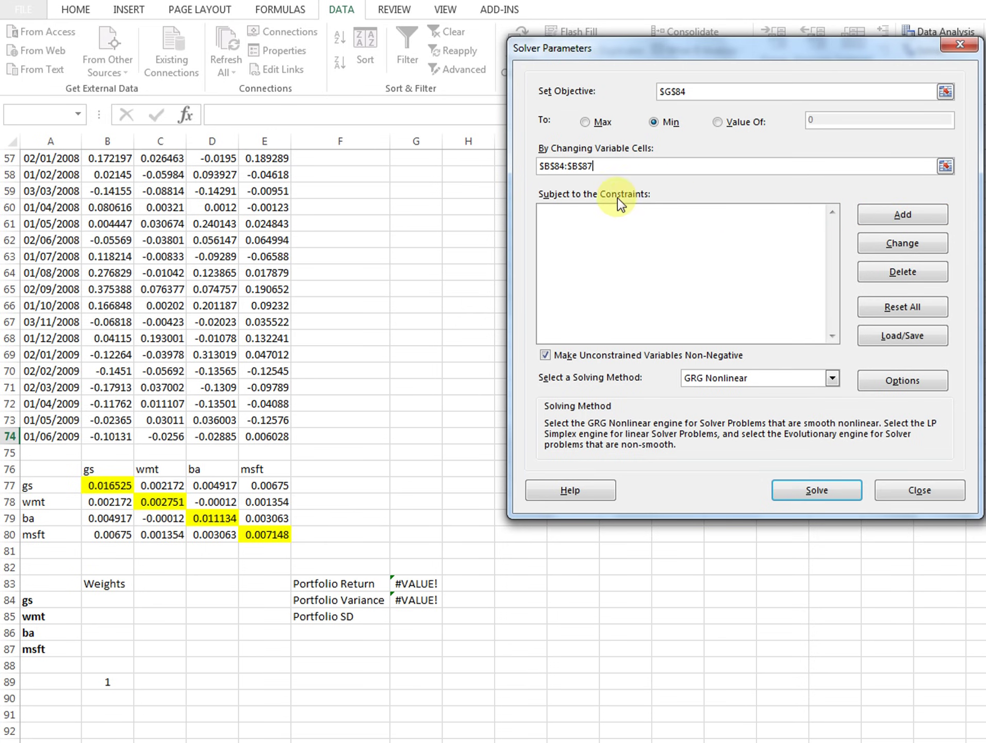
- Add a Solver constraint requiring cell B89 to equal 1
click(896, 208)
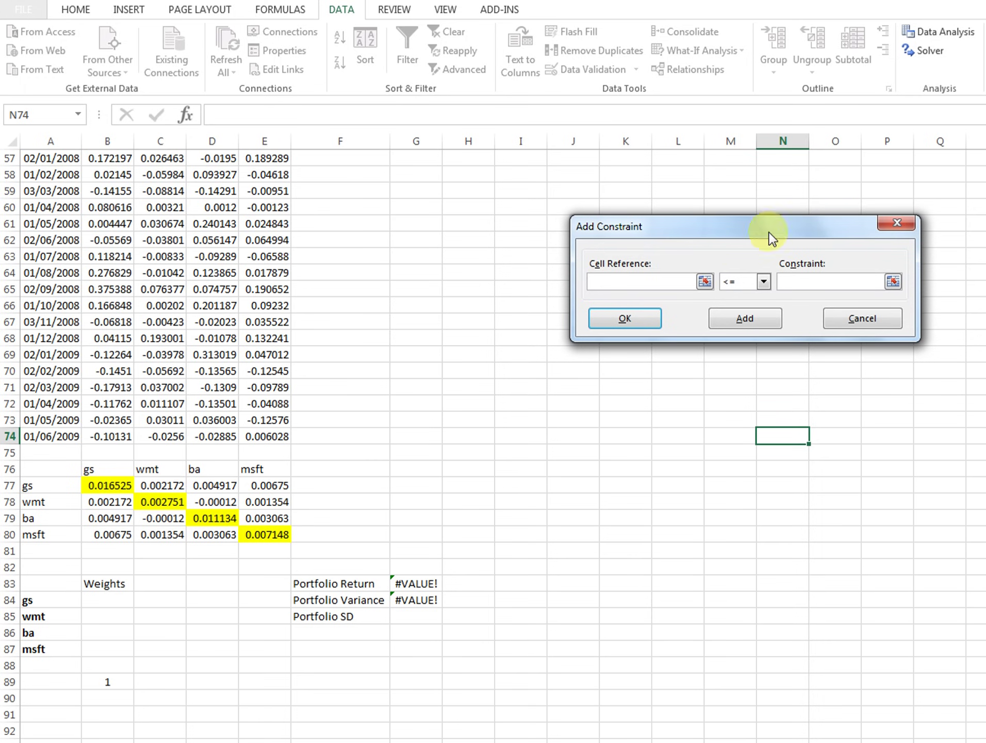
click(703, 281)
click(123, 679)
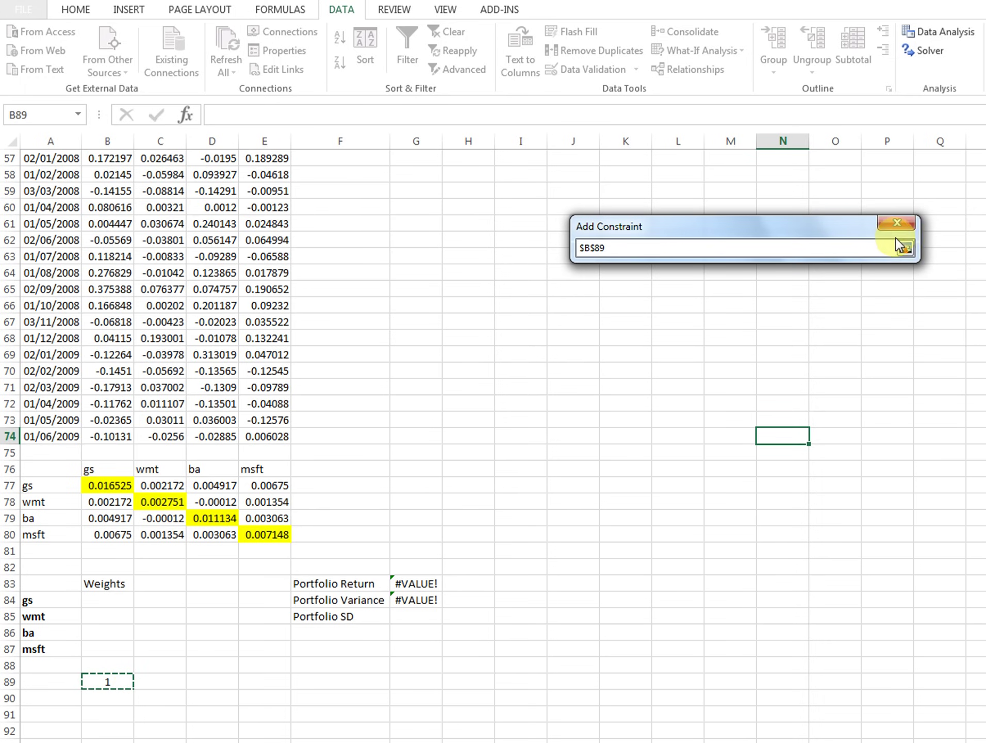
click(900, 245)
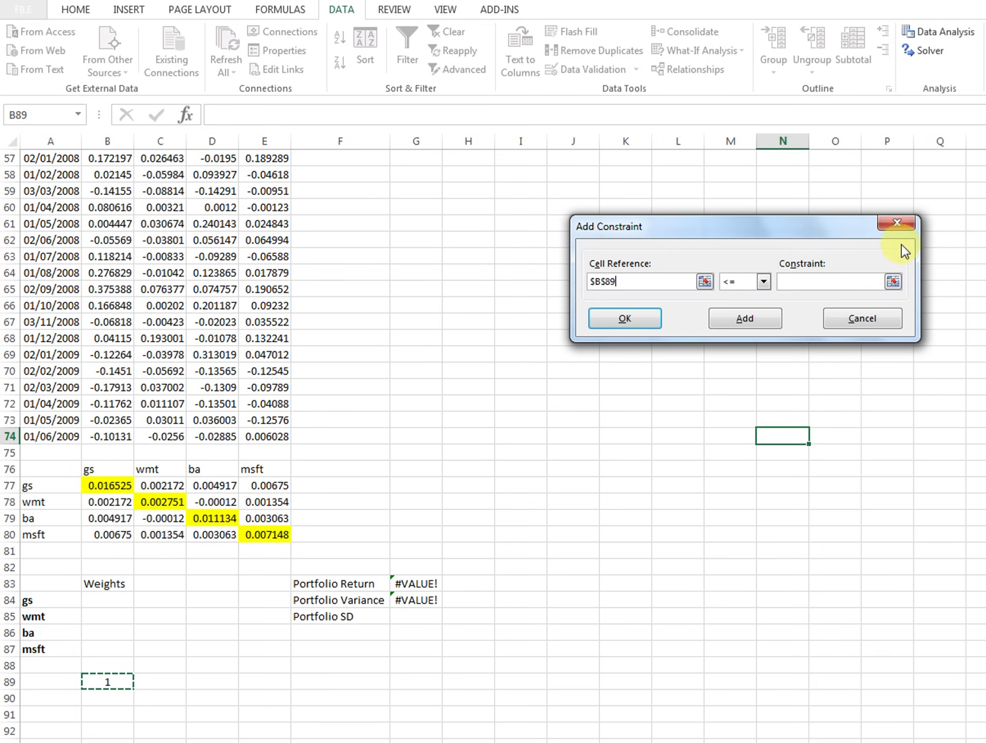
click(764, 283)
click(742, 307)
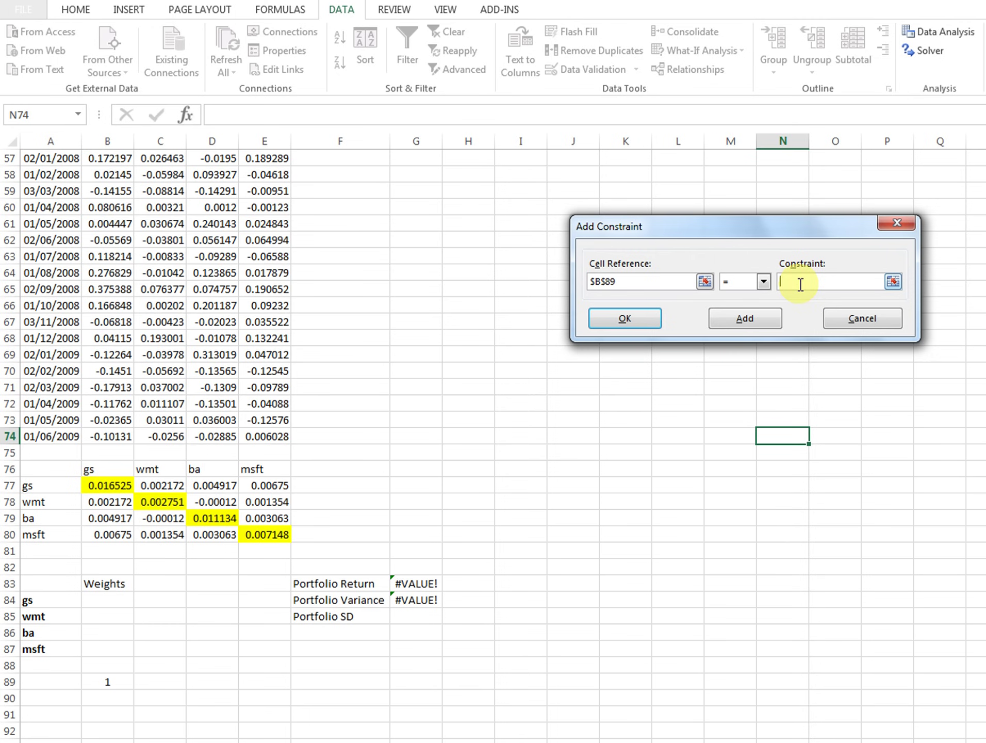
click(759, 325)
click(641, 322)
click(566, 447)
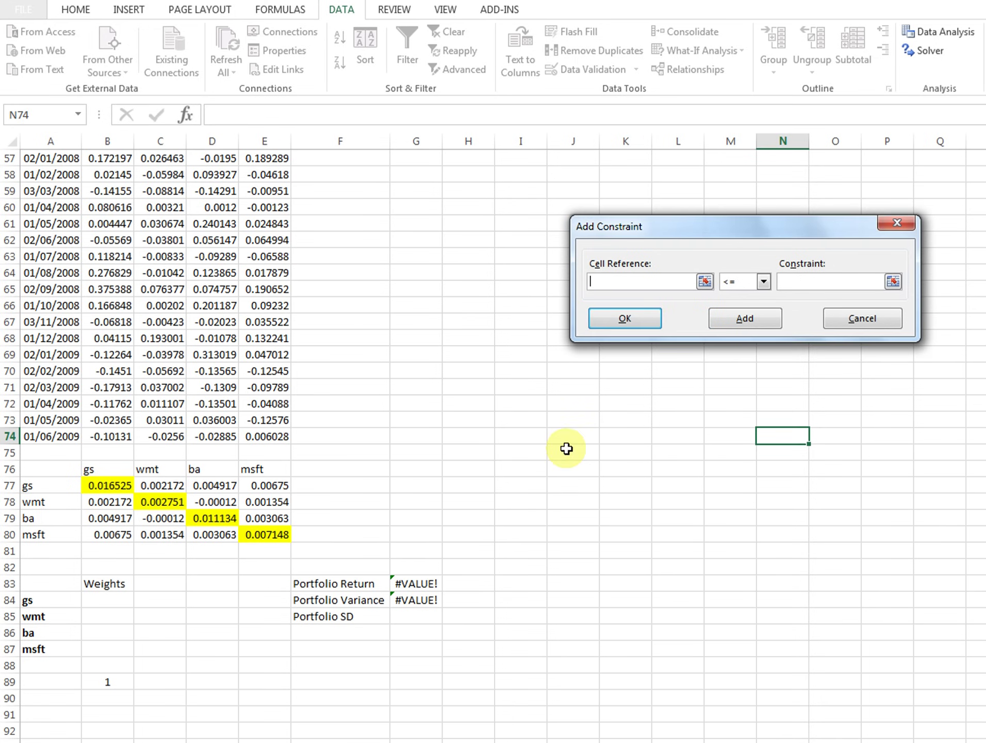
click(853, 321)
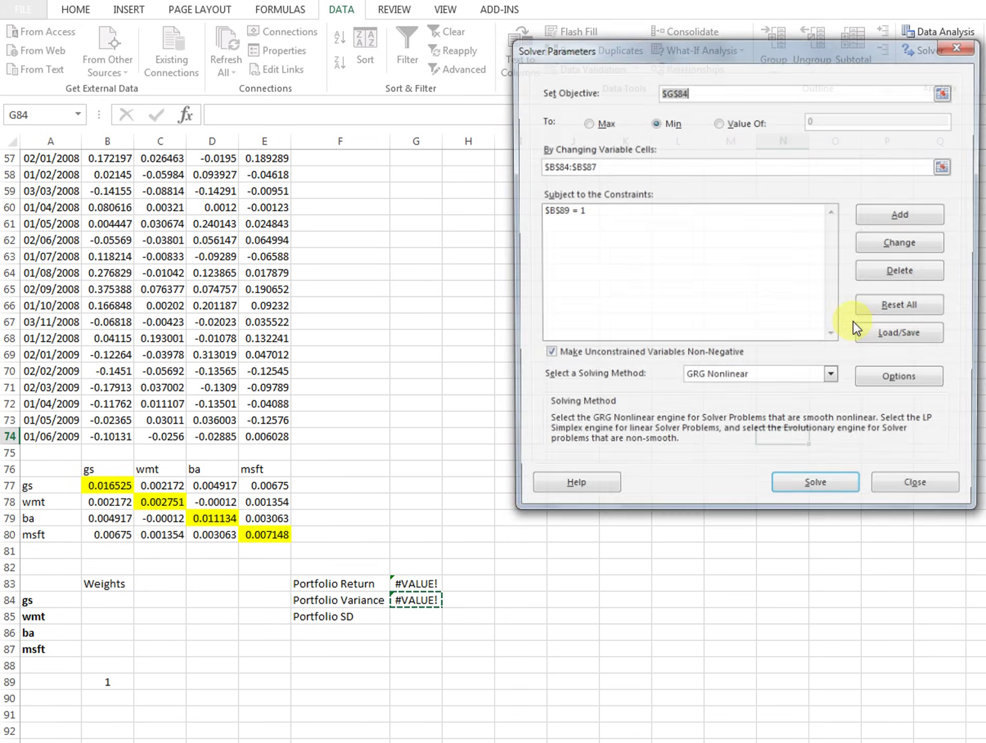
- Set the Solver objective to the gs weight cell B84 and close Solver without solving
click(119, 651)
click(110, 598)
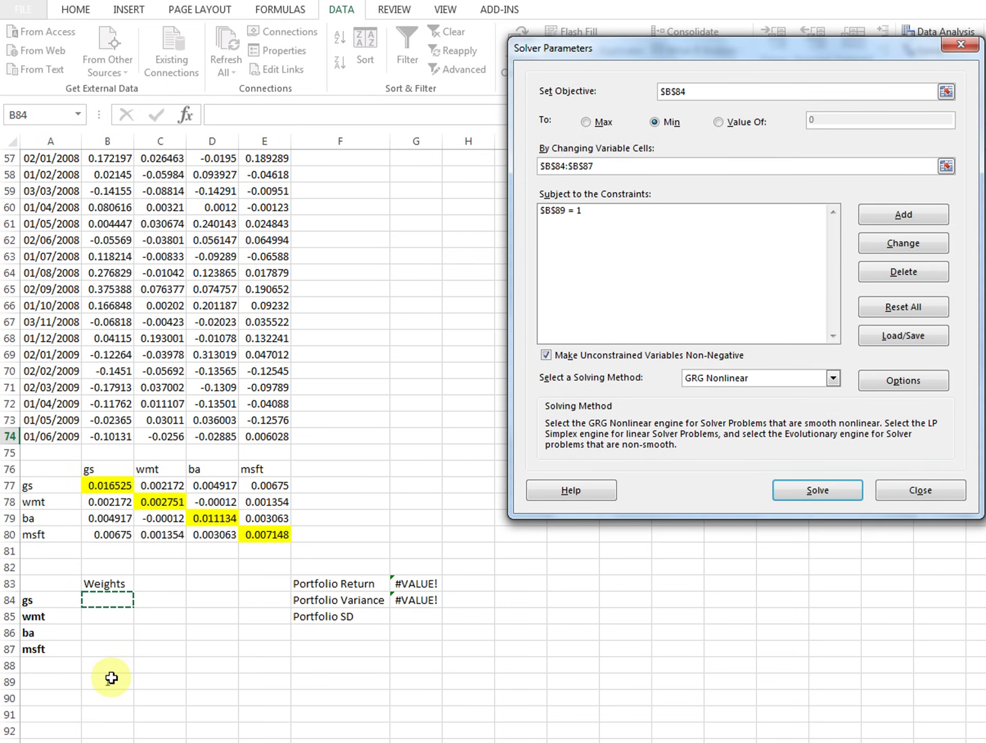
click(922, 501)
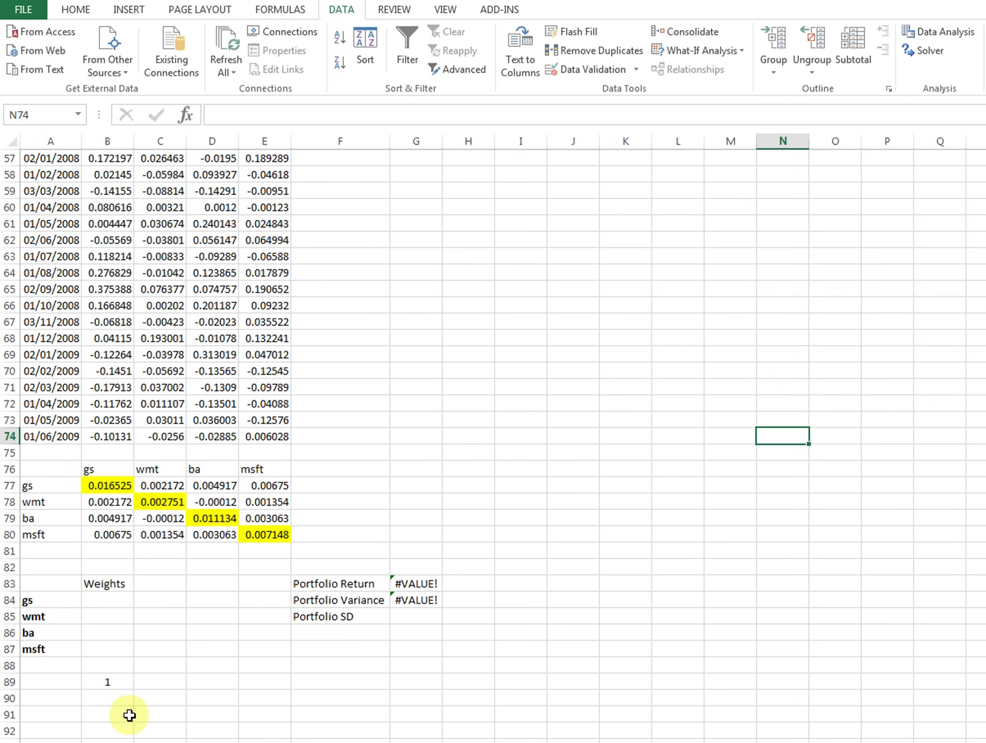
- Replace the fixed value in B89 with =SUM(B84:B87) to total the four weights
click(114, 684)
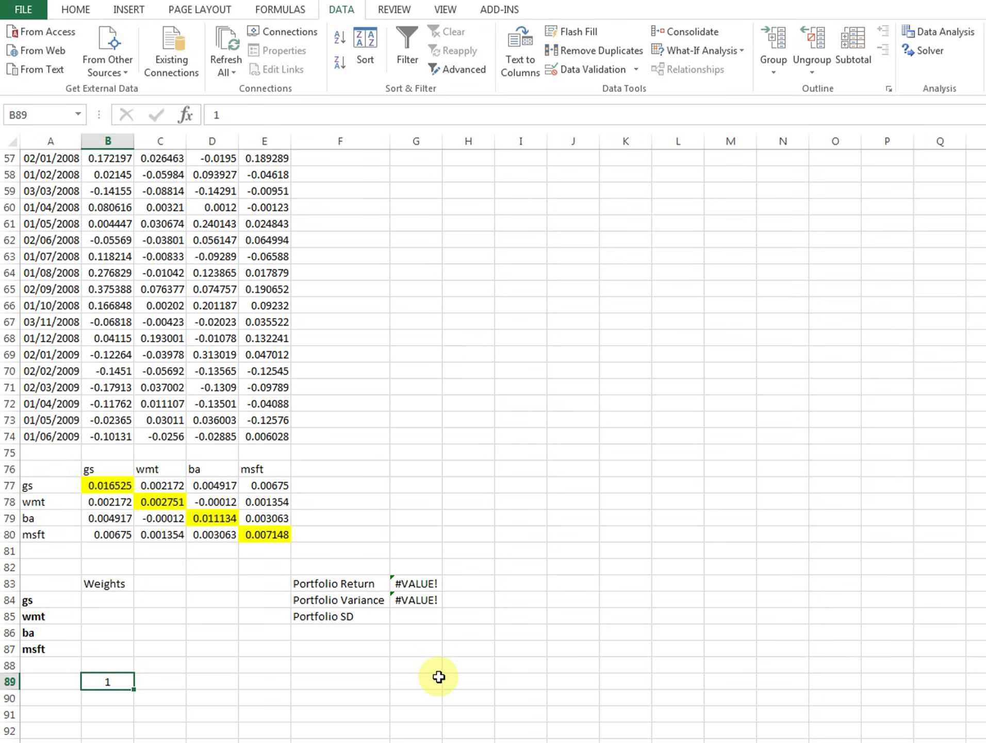
text(=sum()
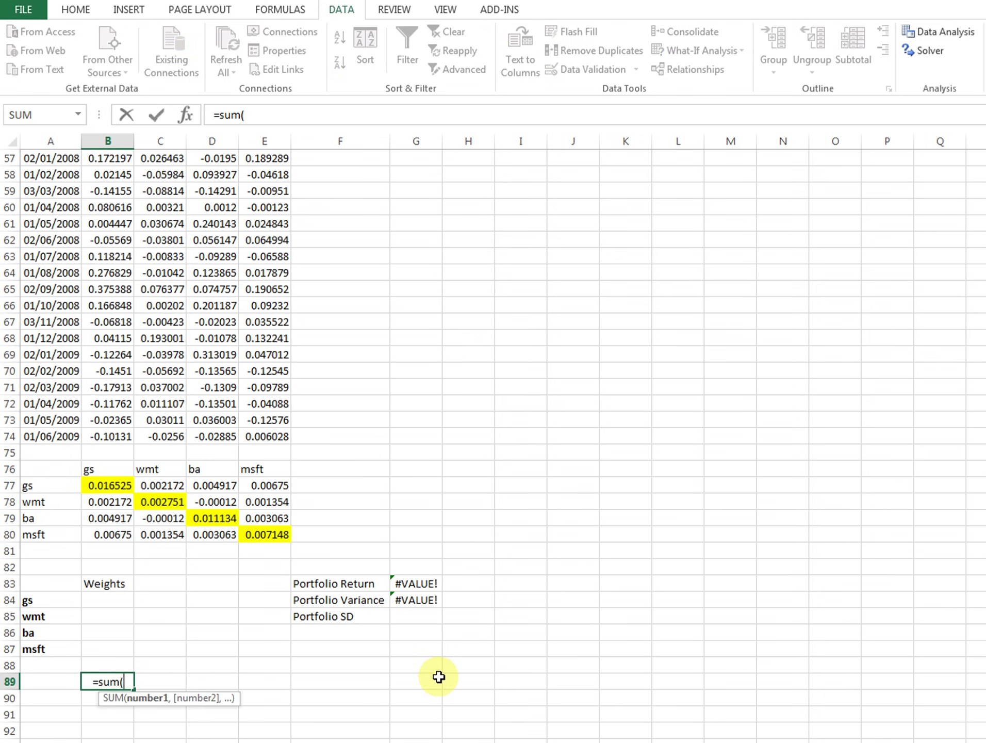
drag(129, 601, 128, 649)
text())
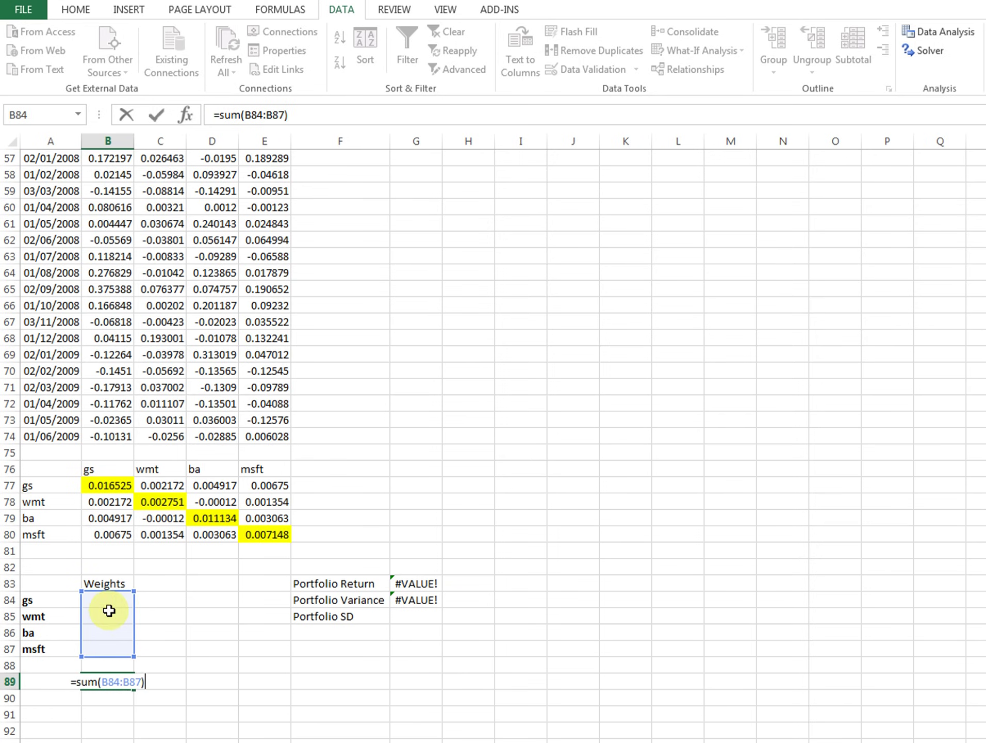
key(Return)
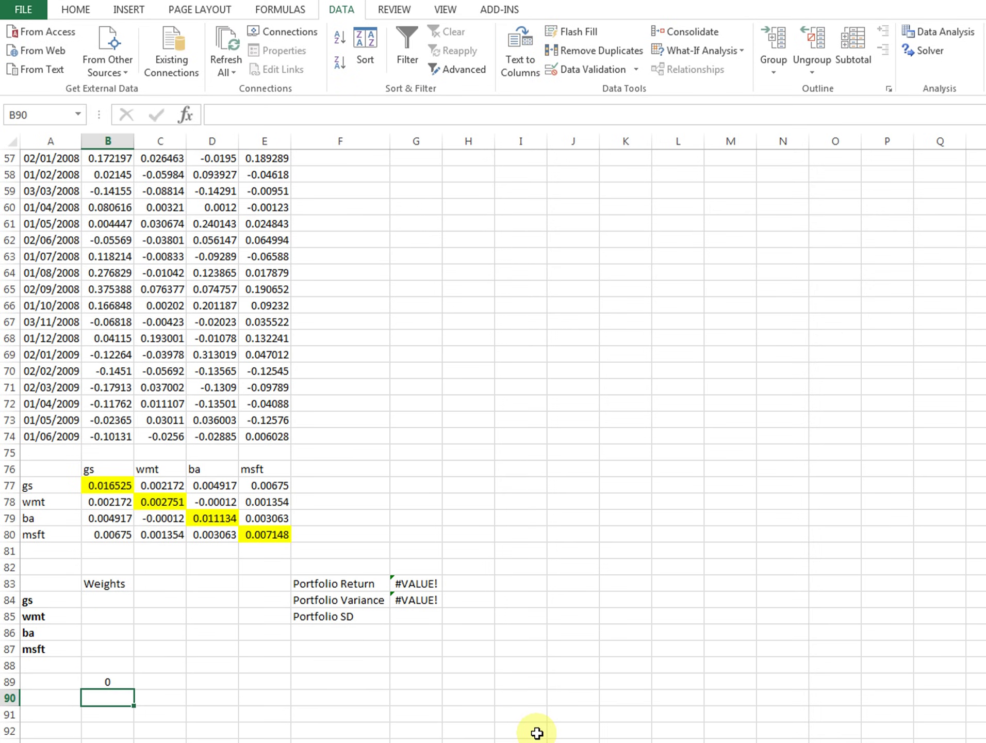
click(101, 687)
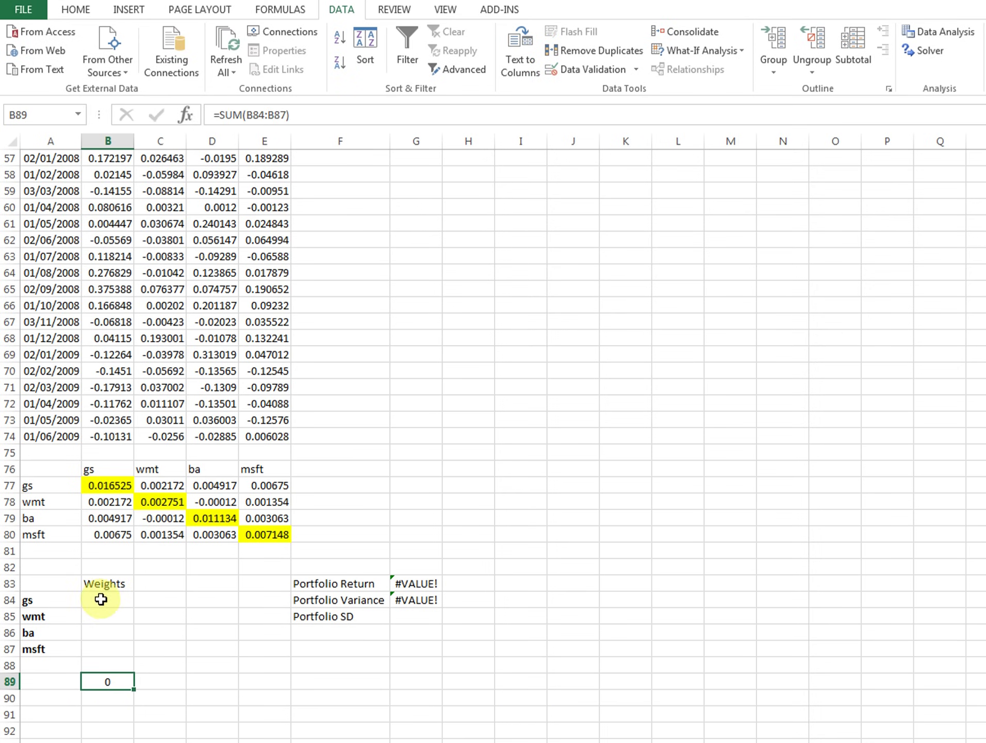
drag(106, 600, 126, 651)
click(108, 682)
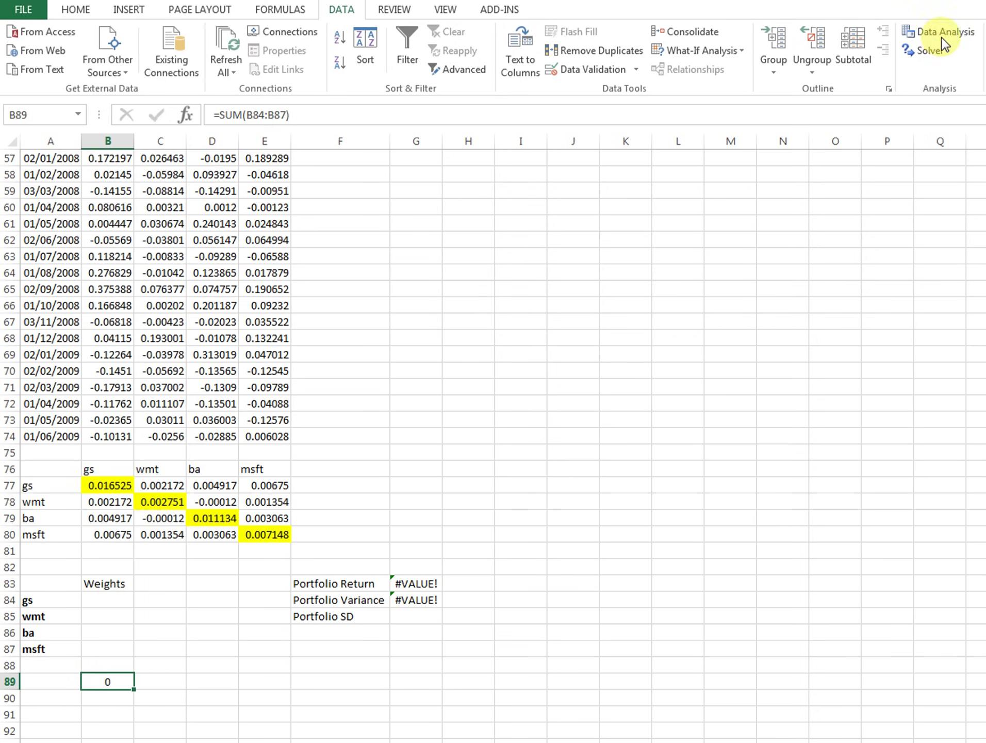
- Reopen Solver, run it to minimise B84 by changing B84:B87 subject to B89 = 1, and keep the Solver solution
click(935, 54)
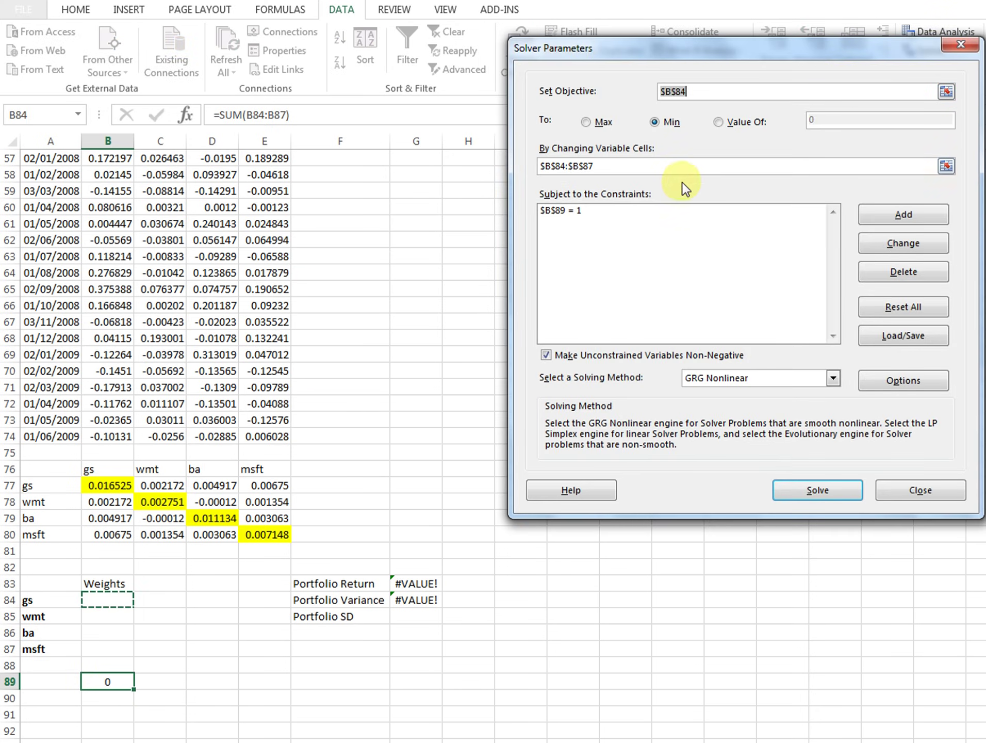
click(679, 166)
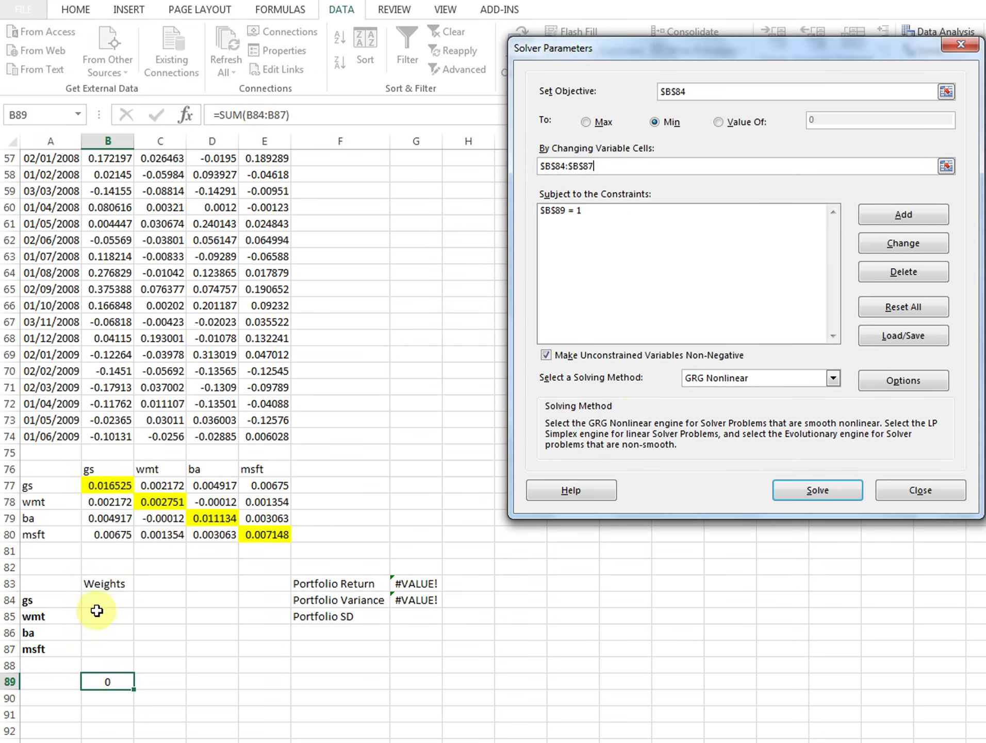
click(576, 212)
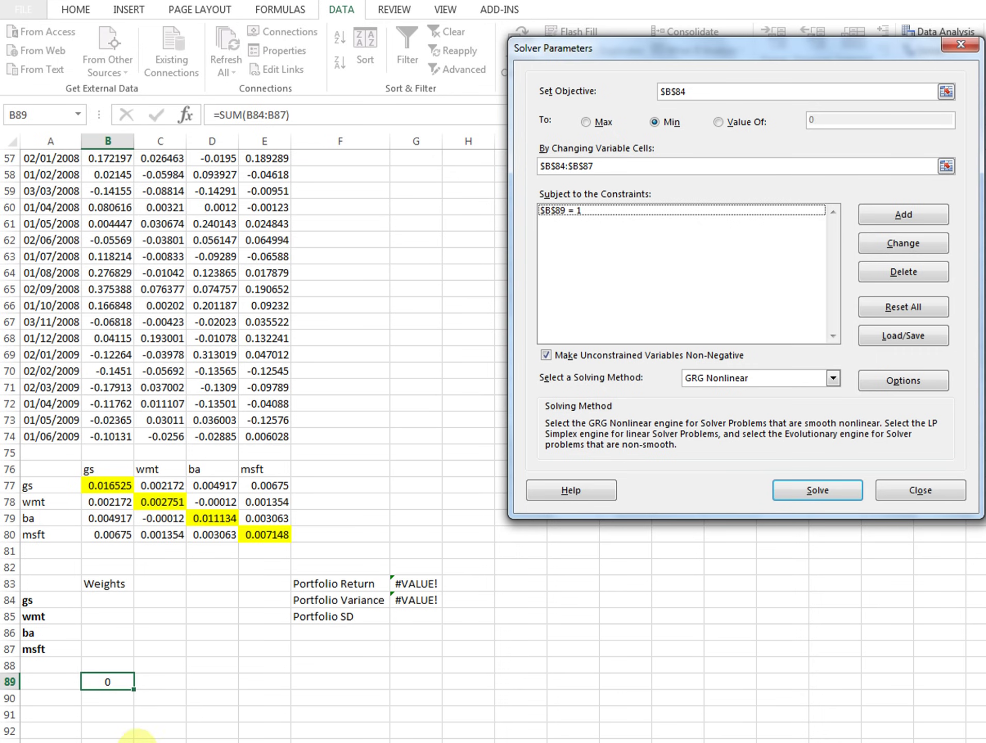
click(689, 91)
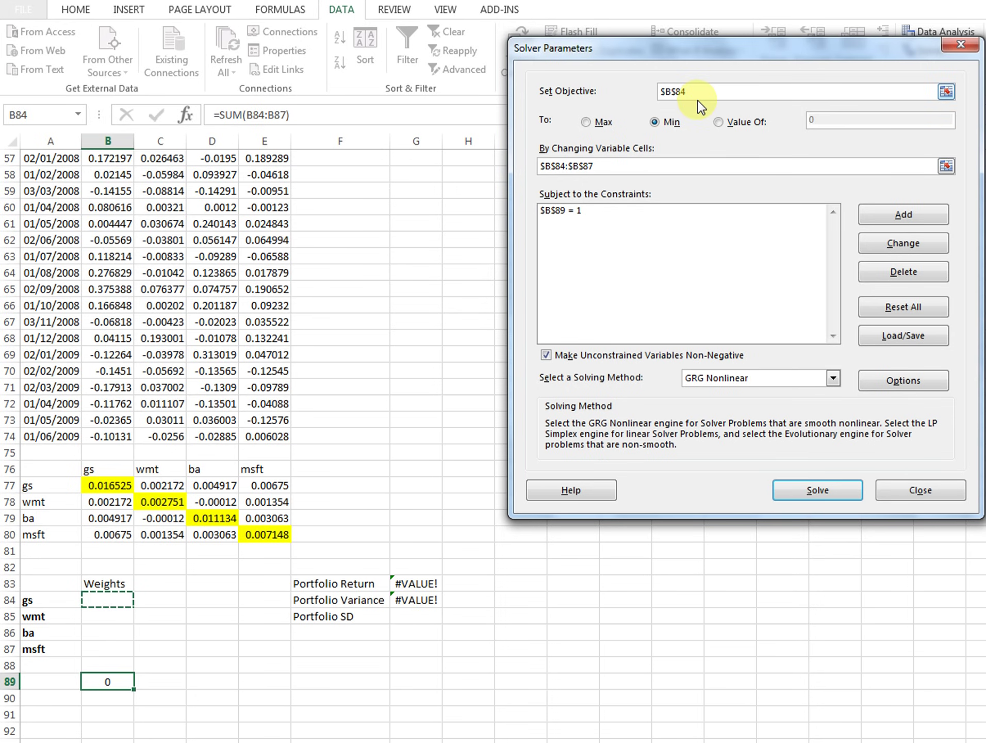
click(834, 493)
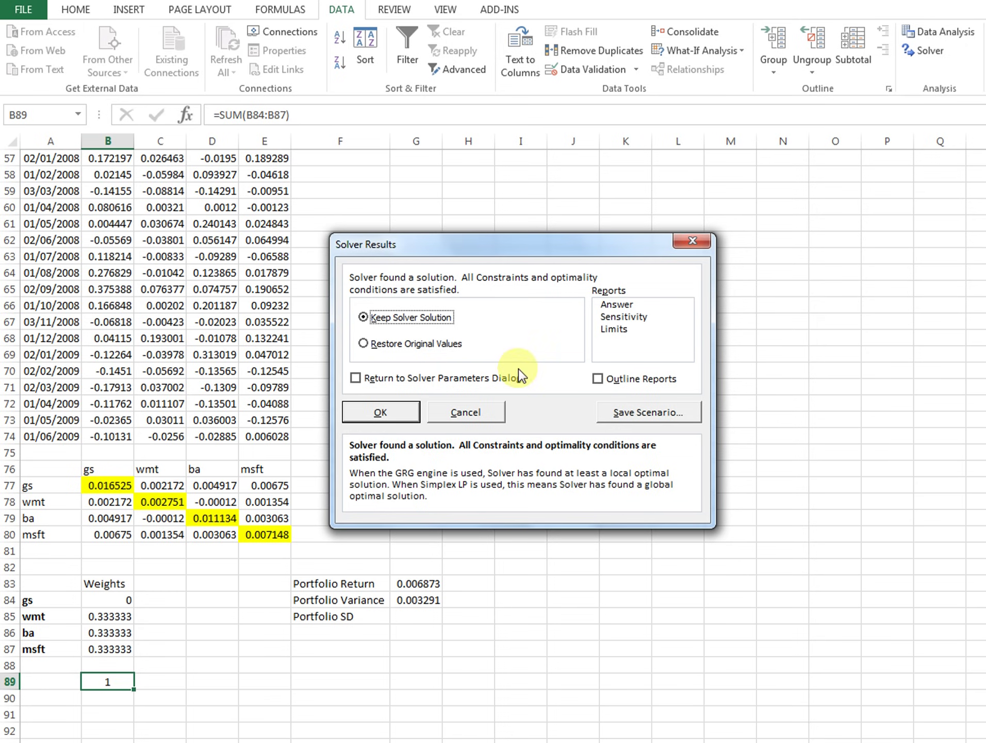
click(392, 410)
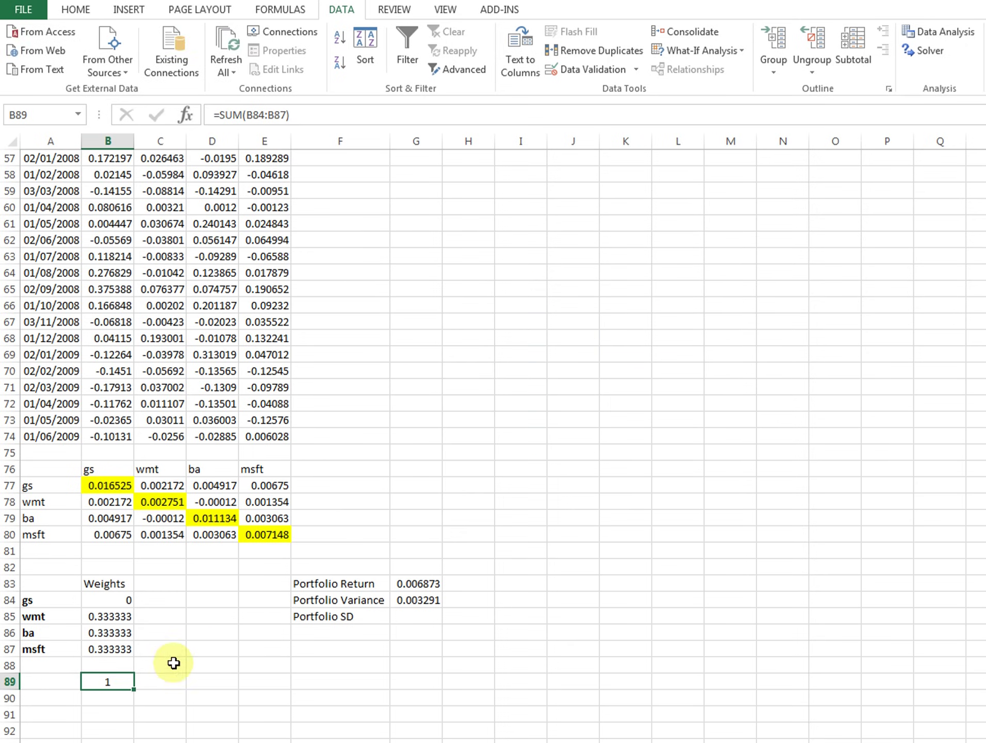
- Examine the solved weights in B84:B87 and the resulting portfolio variance in G84 and return in G83
click(117, 605)
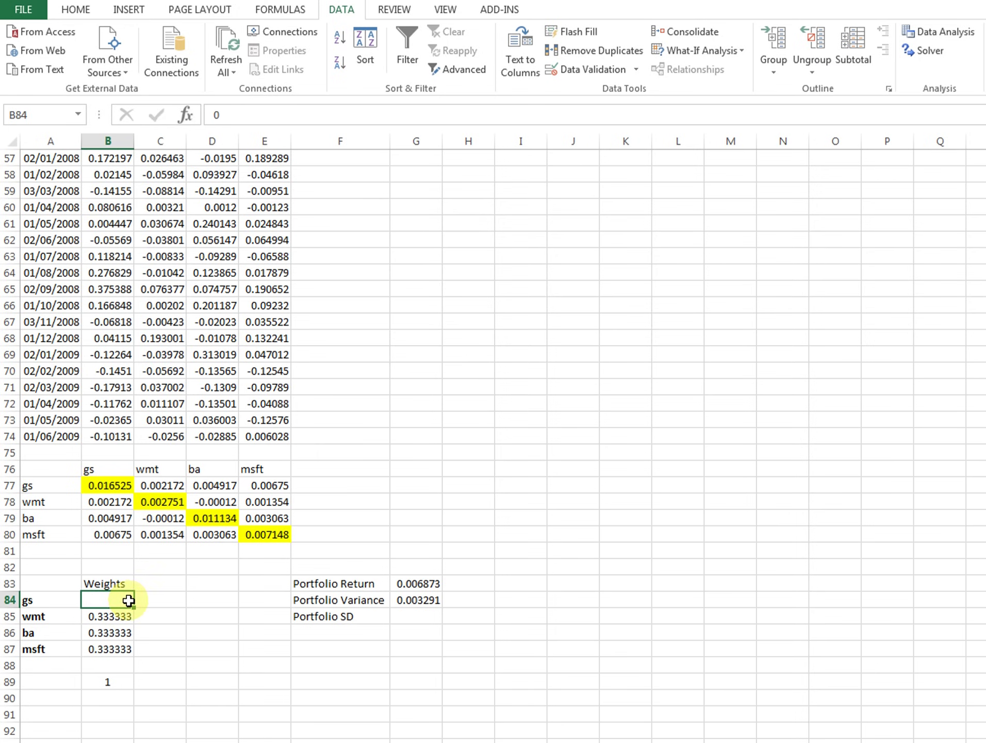
click(118, 618)
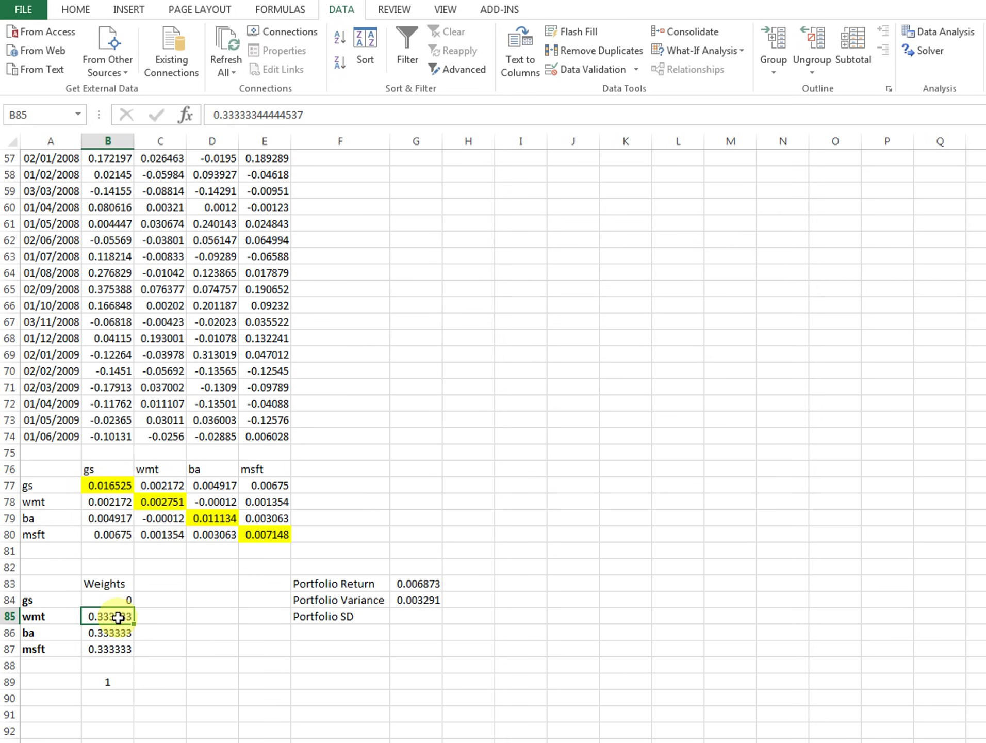
drag(118, 617, 115, 641)
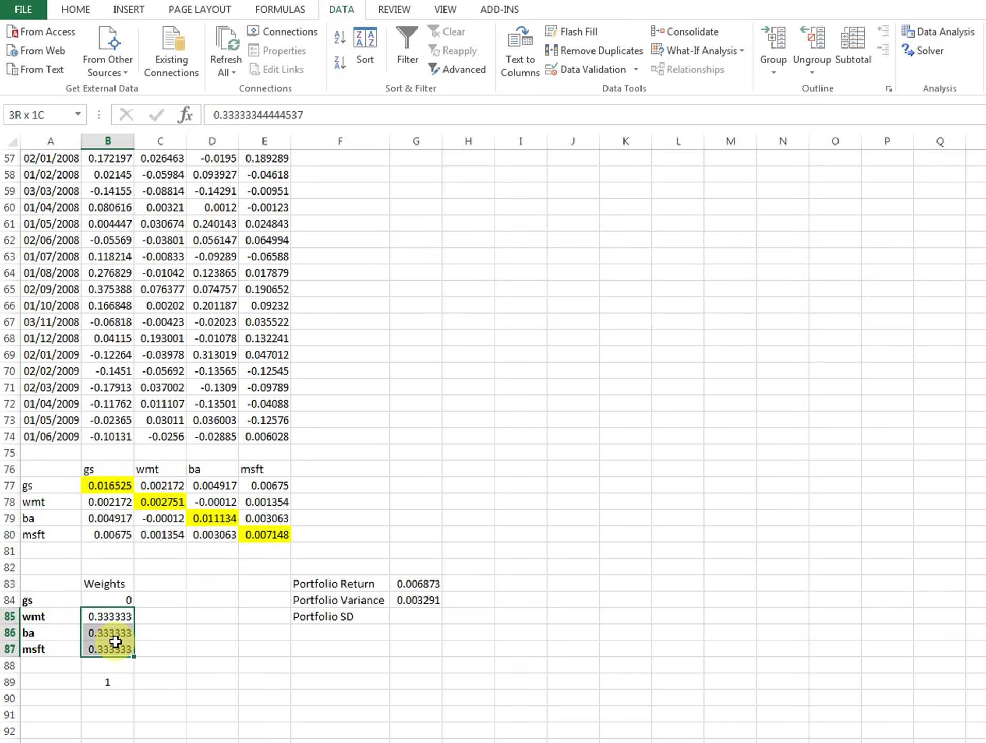
click(99, 617)
click(101, 634)
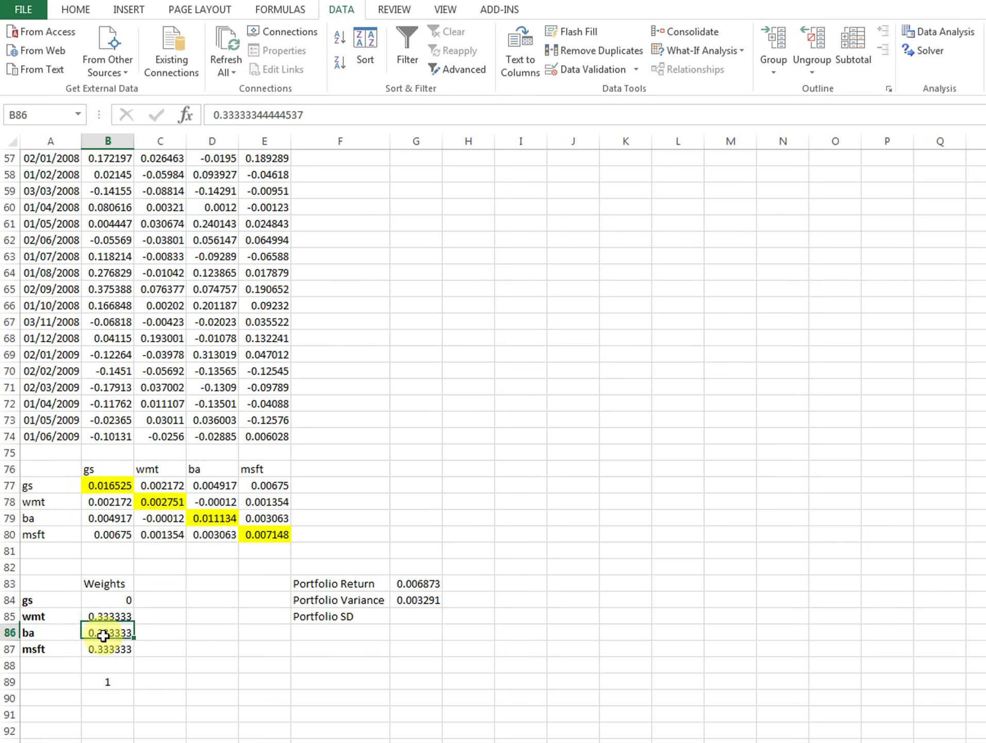
click(104, 644)
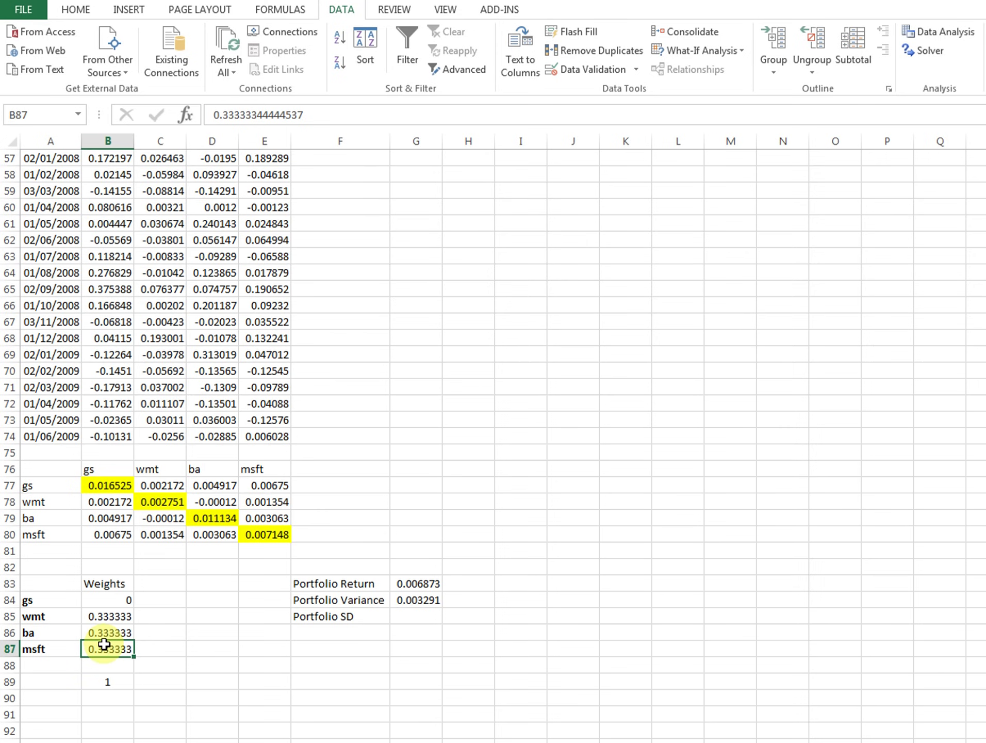
click(432, 599)
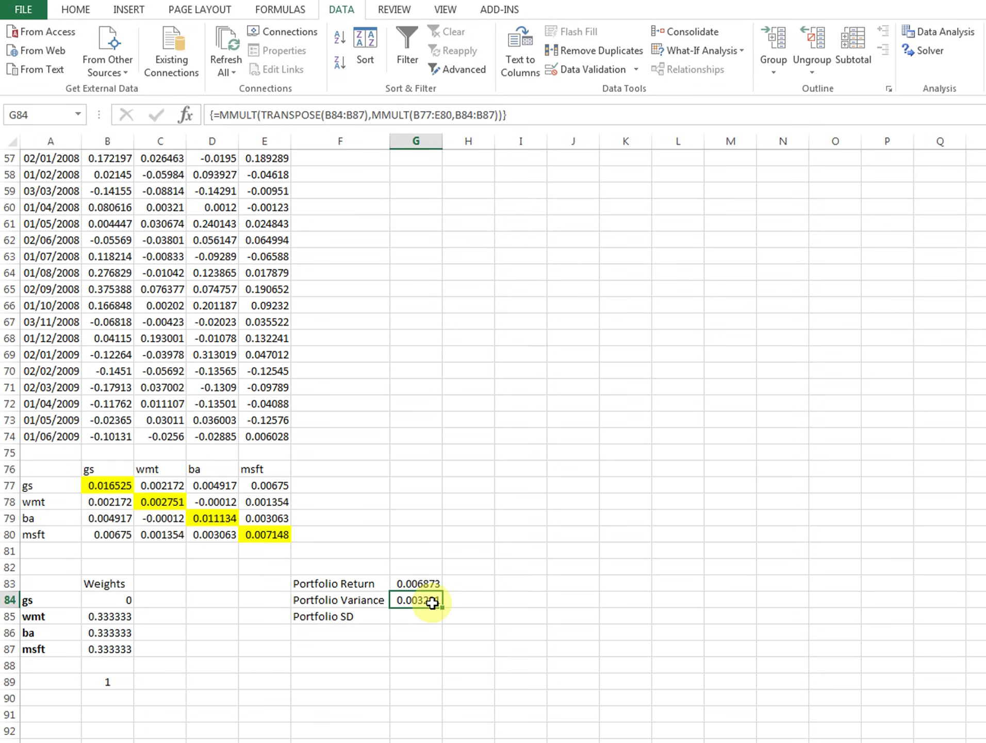
click(426, 582)
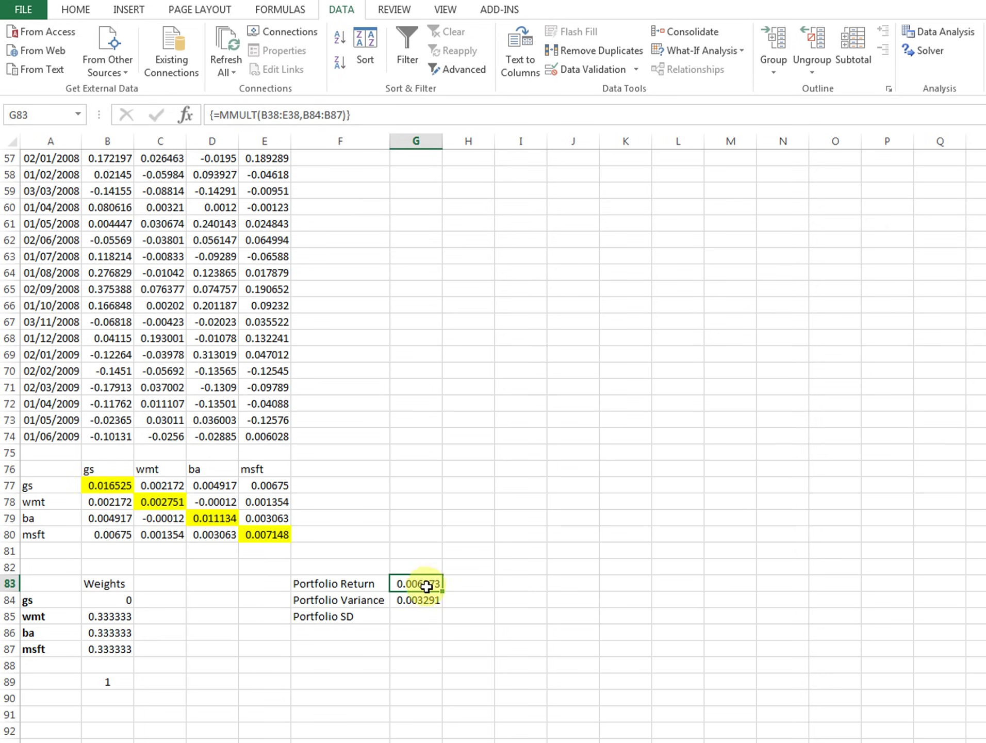
- Calculate the portfolio SD in G85 with =SQRT(G84) and check it against the portfolio return in G83
click(420, 615)
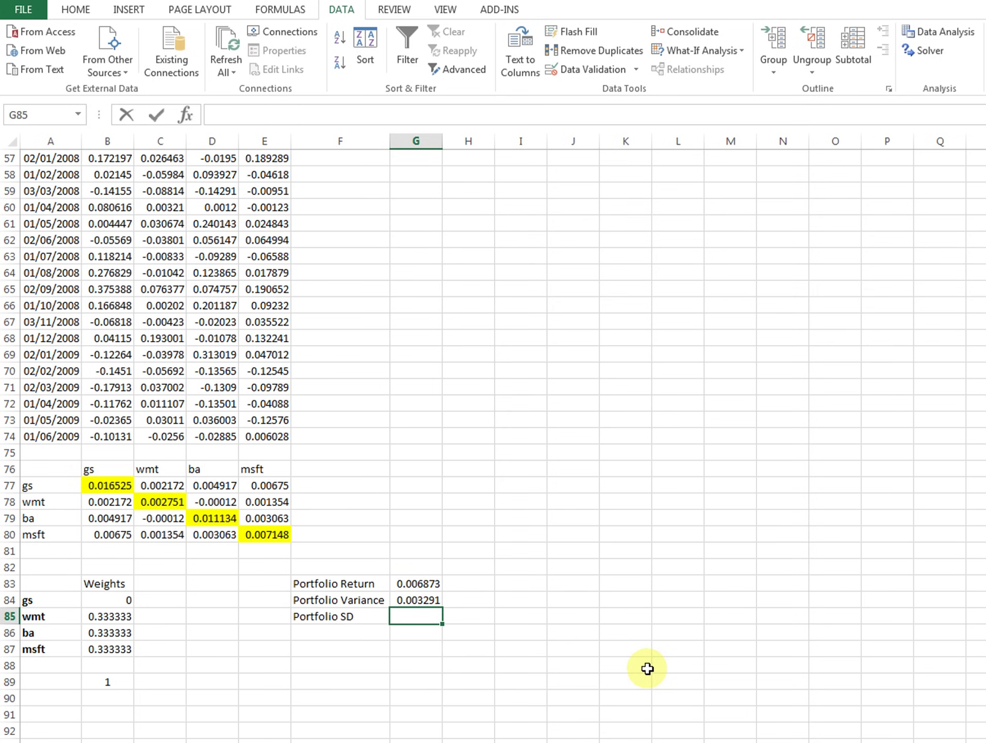
text(=)
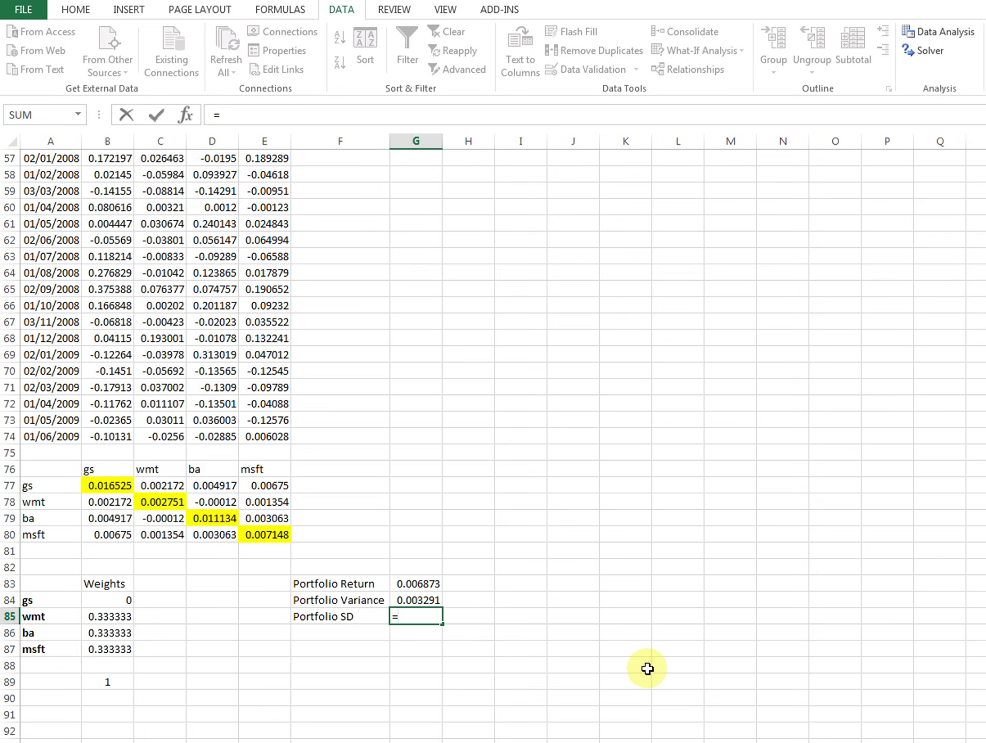
text(sq)
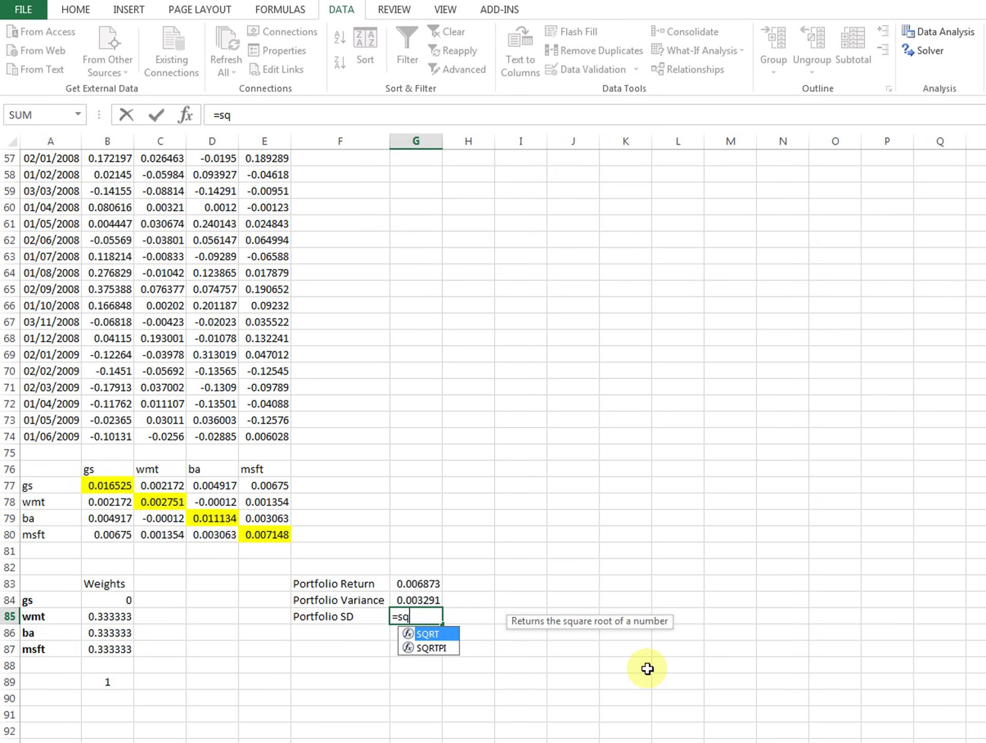
text(rt()
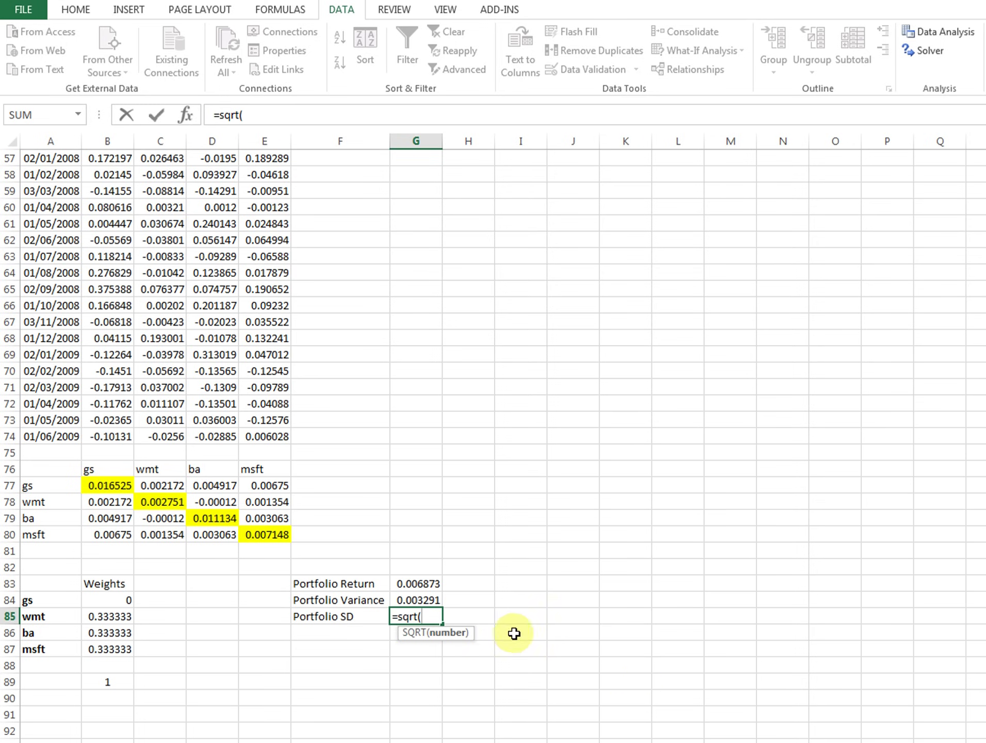
click(415, 599)
text())
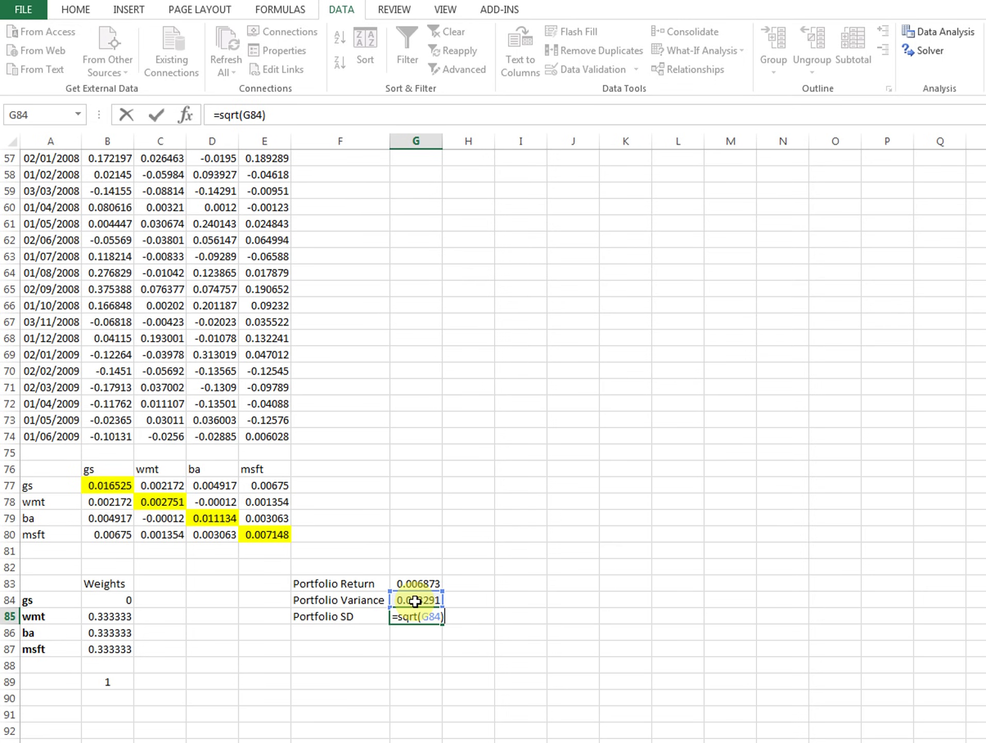
key(Return)
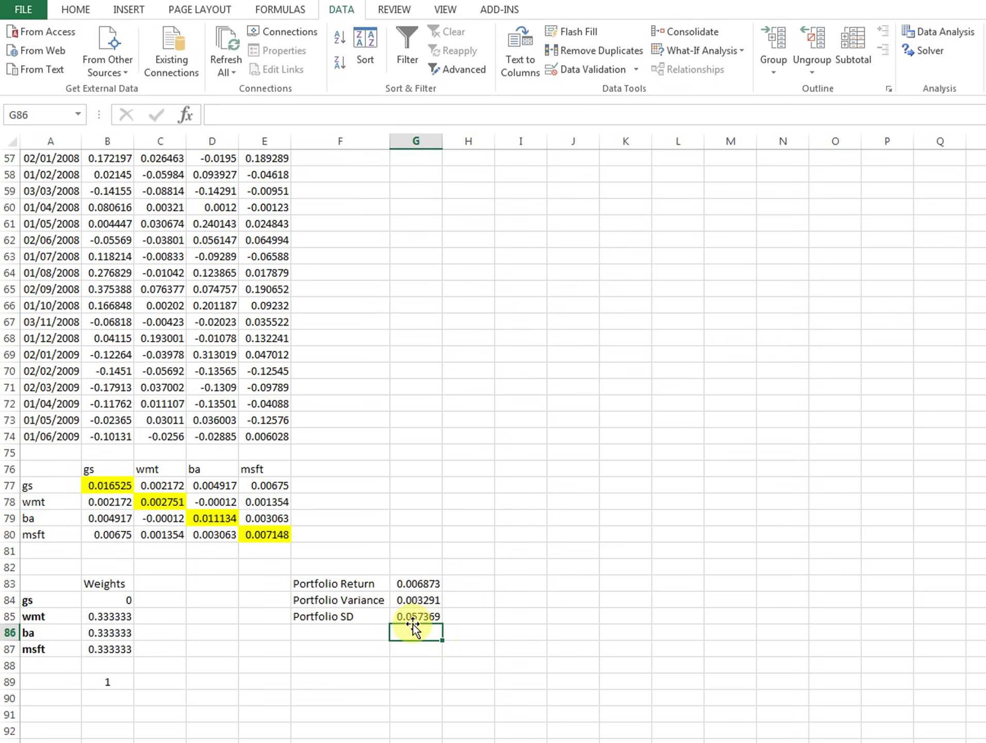
click(407, 616)
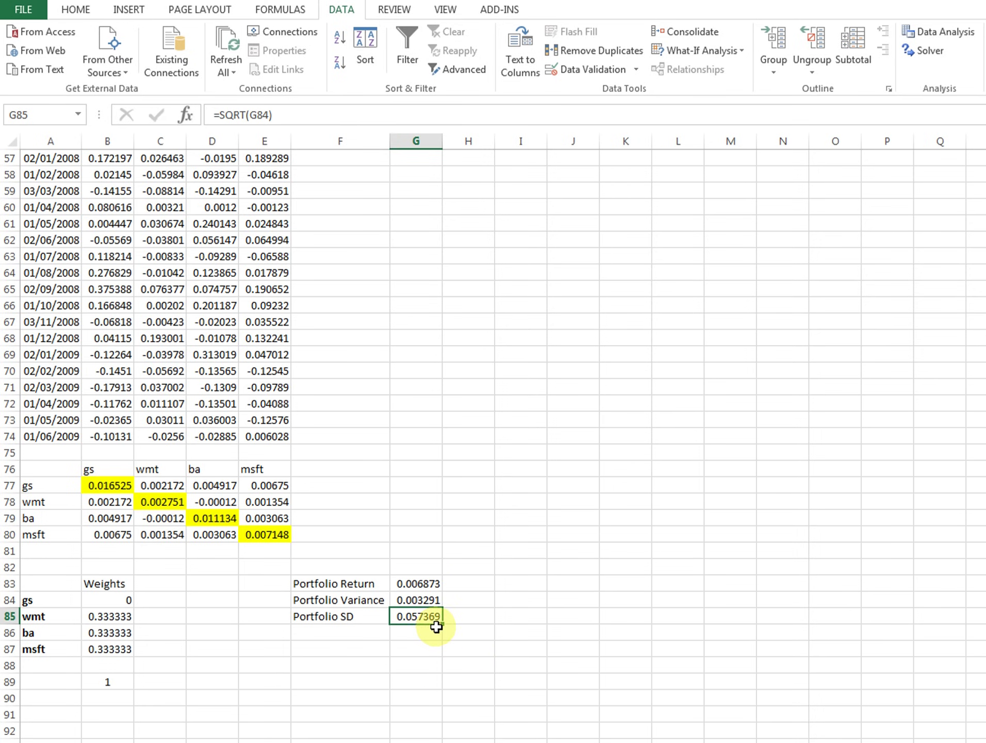
click(405, 583)
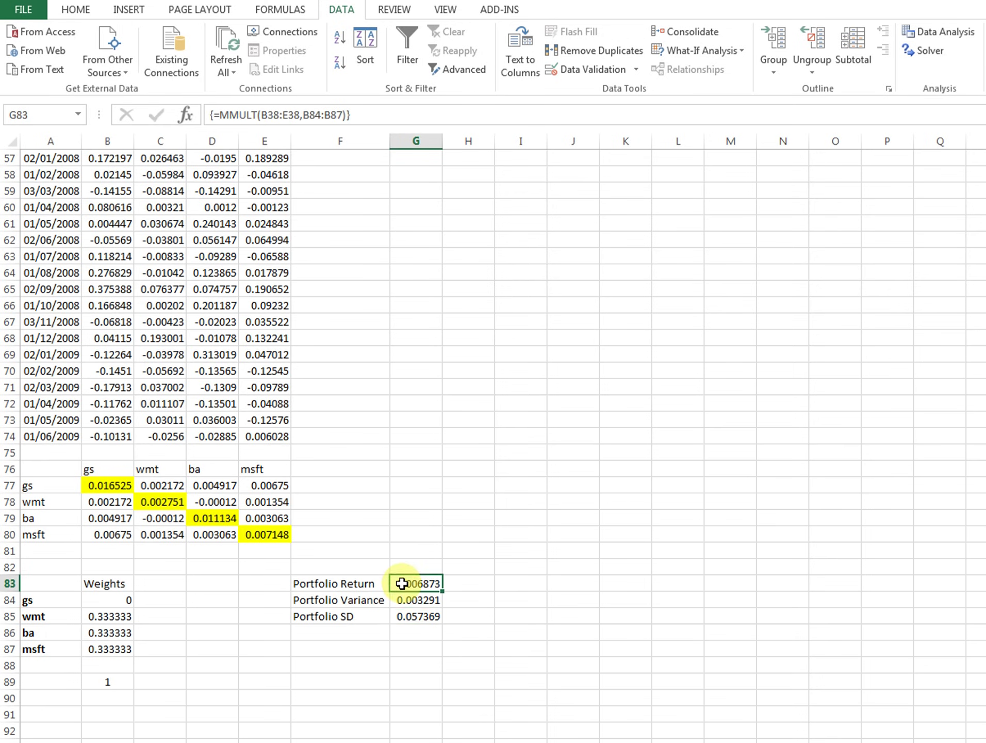
click(409, 614)
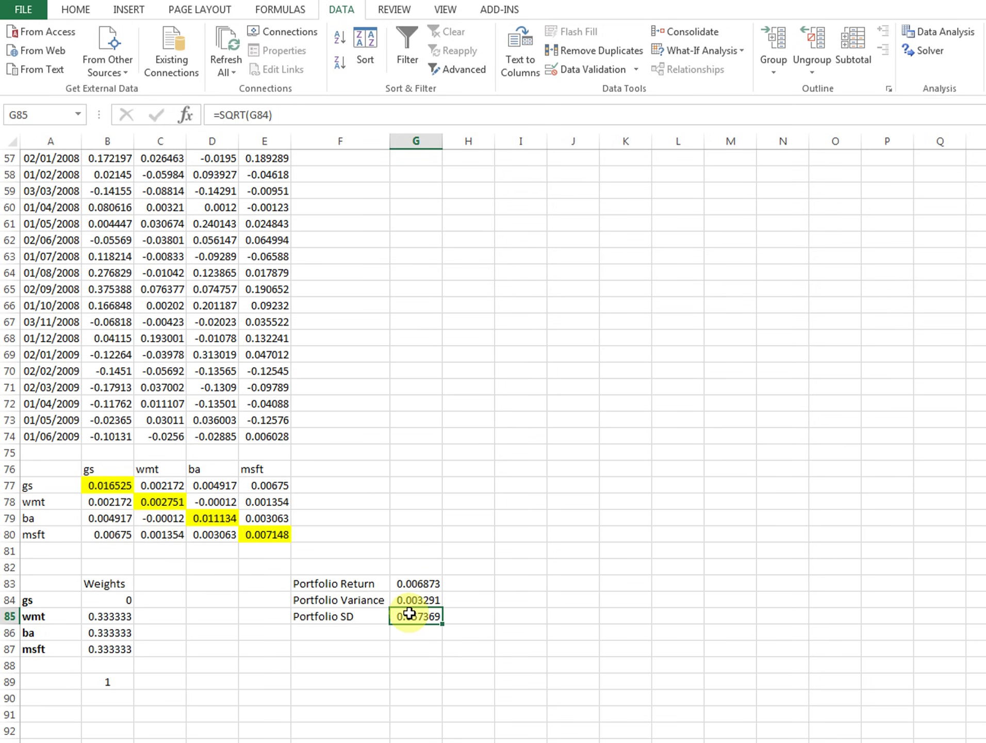
scroll(410, 623, up, 13)
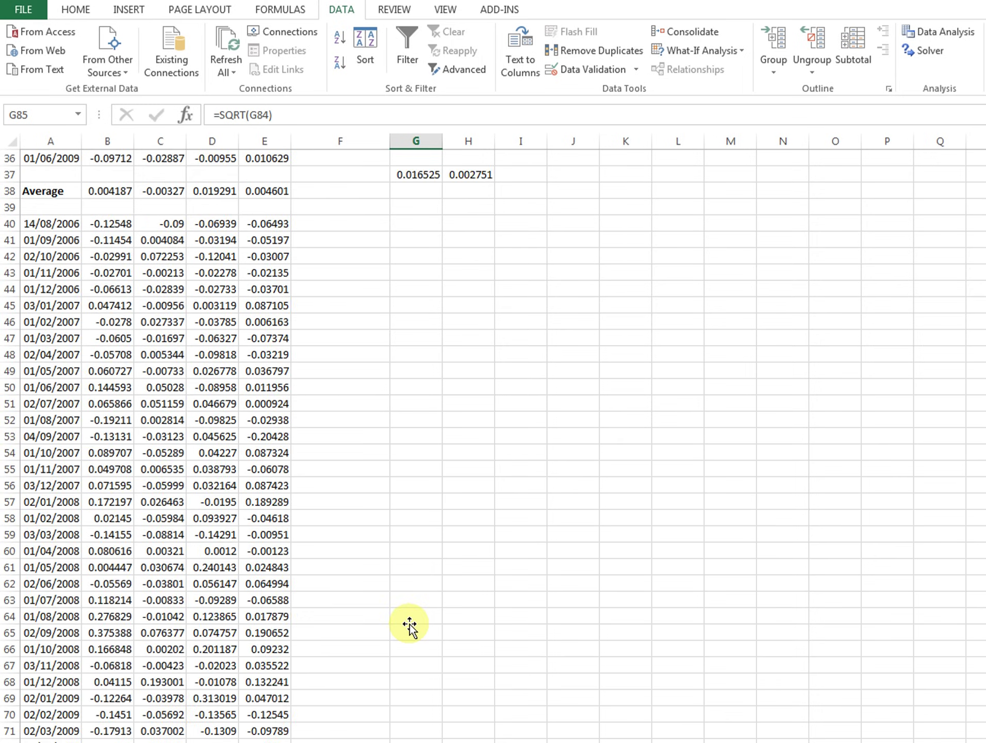
scroll(409, 625, down, 9)
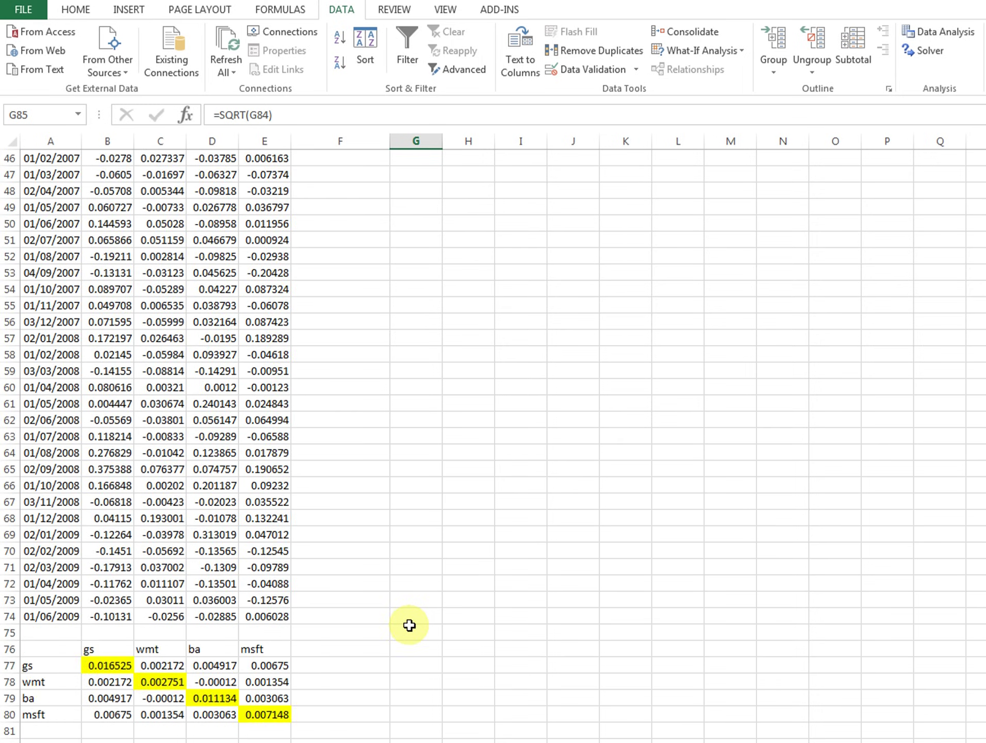
scroll(410, 625, down, 6)
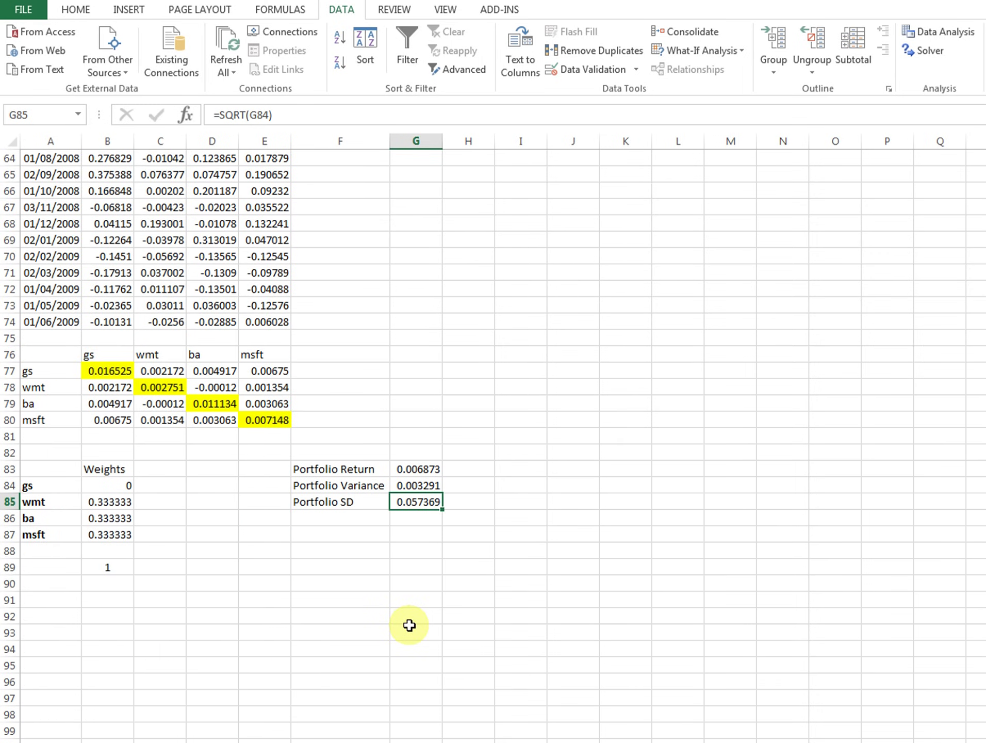
scroll(409, 625, up, 20)
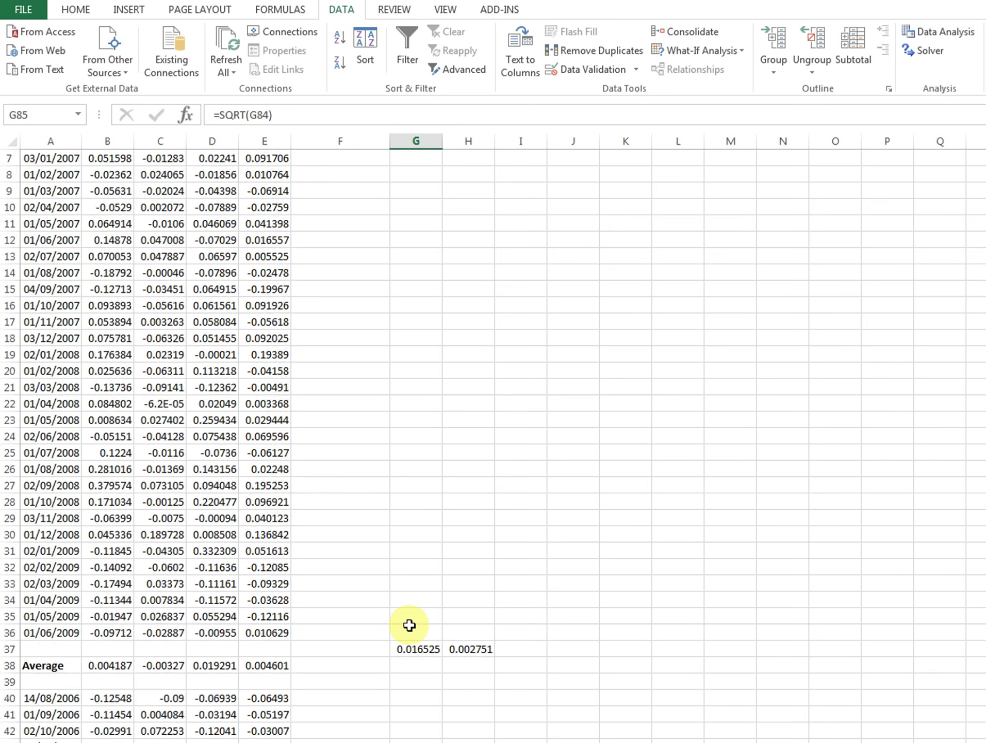
drag(355, 178, 363, 668)
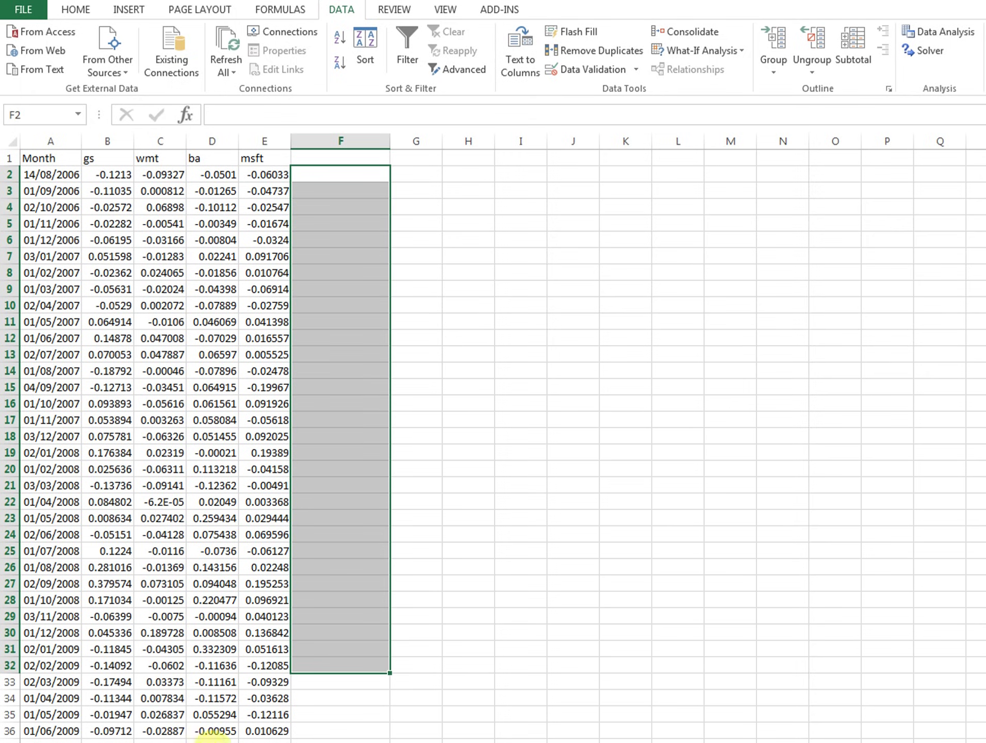
- Copy columns A:E with the returns, covariance matrix and weights, and paste them into the blank sheet starting at column A
click(216, 738)
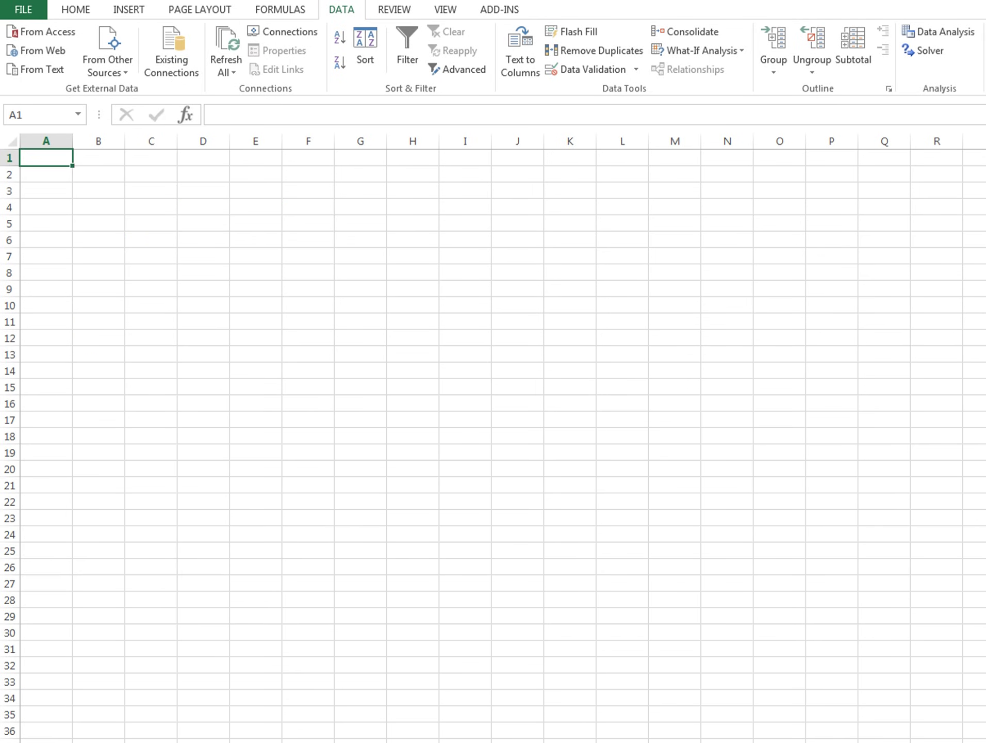
click(164, 739)
drag(253, 158, 44, 158)
key(ctrl+shift+Down)
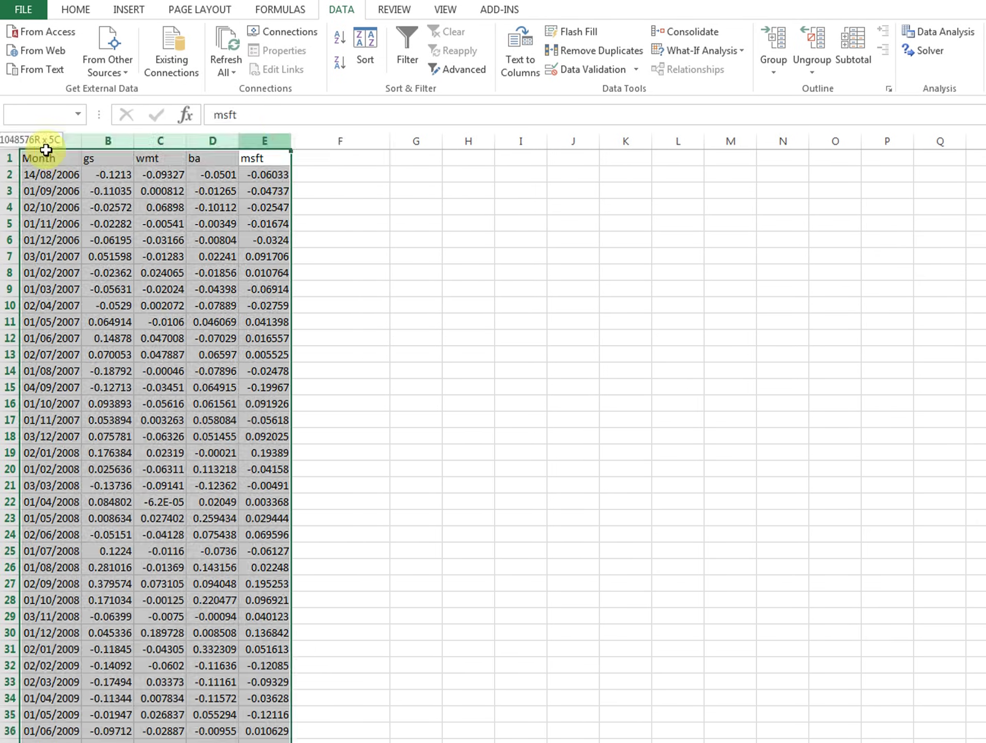
right_click(189, 399)
click(222, 426)
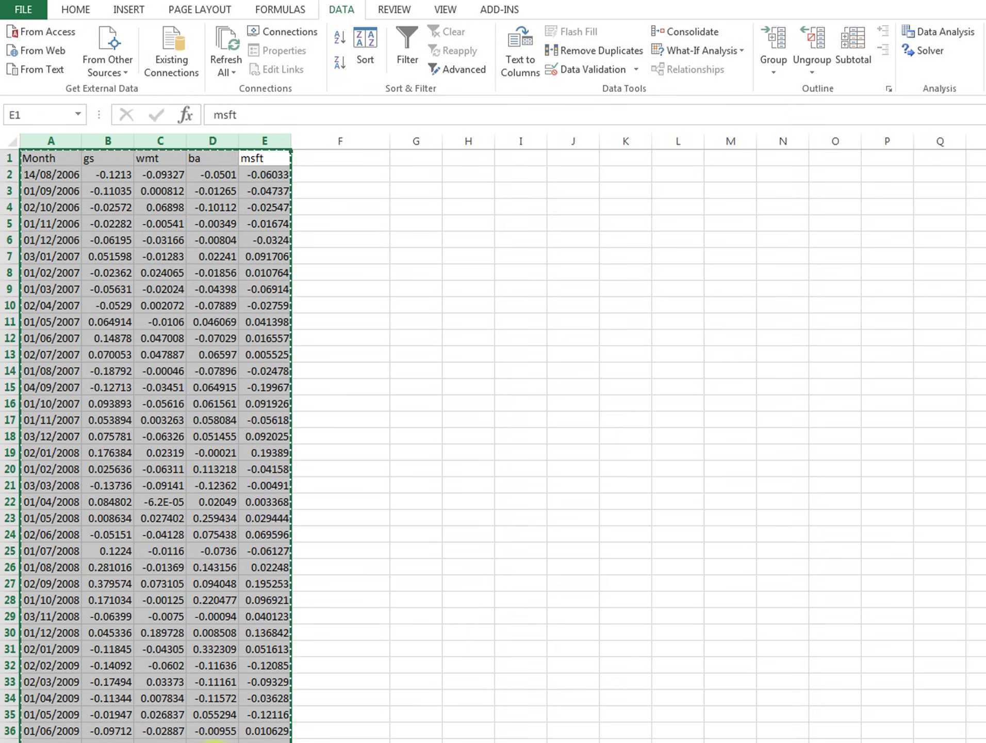
key(ctrl+Page_Down)
right_click(54, 146)
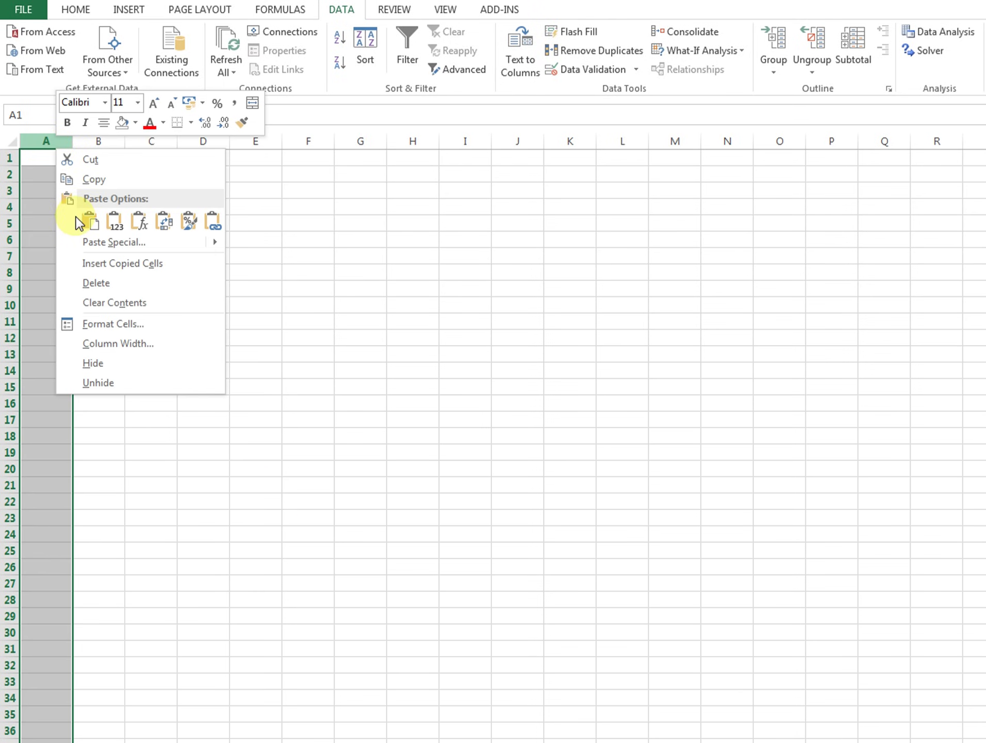
click(90, 225)
- Review the pasted returns, averages, covariance matrix and weights on the new sheet, and return to the original sheet
click(308, 137)
scroll(200, 502, down, 11)
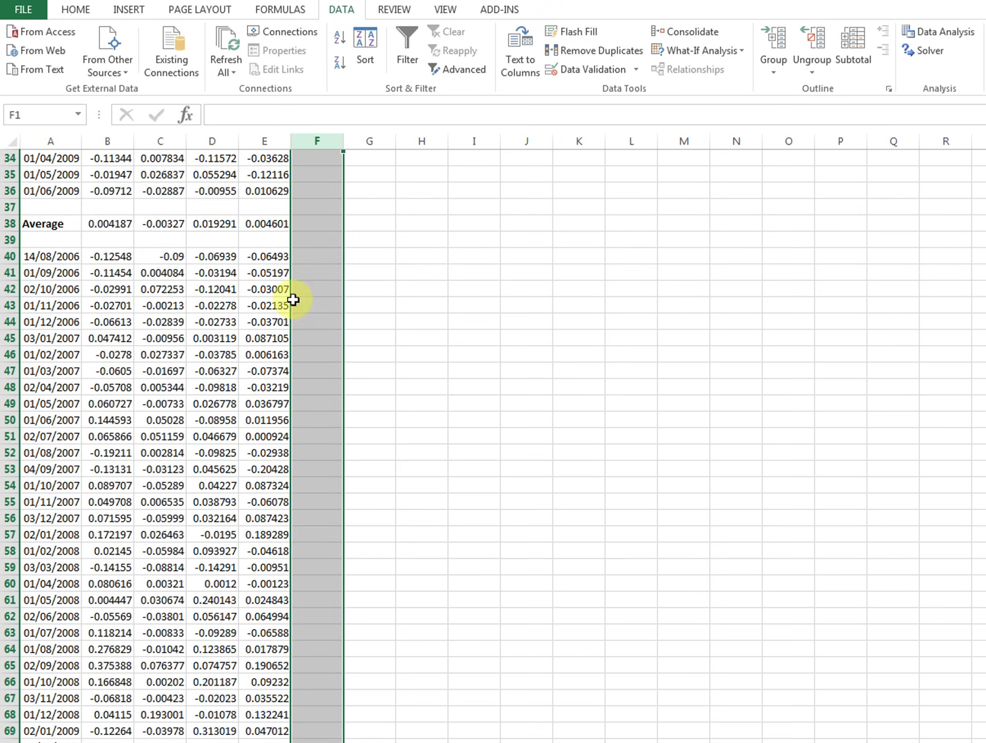
scroll(170, 645, down, 11)
scroll(170, 648, up, 10)
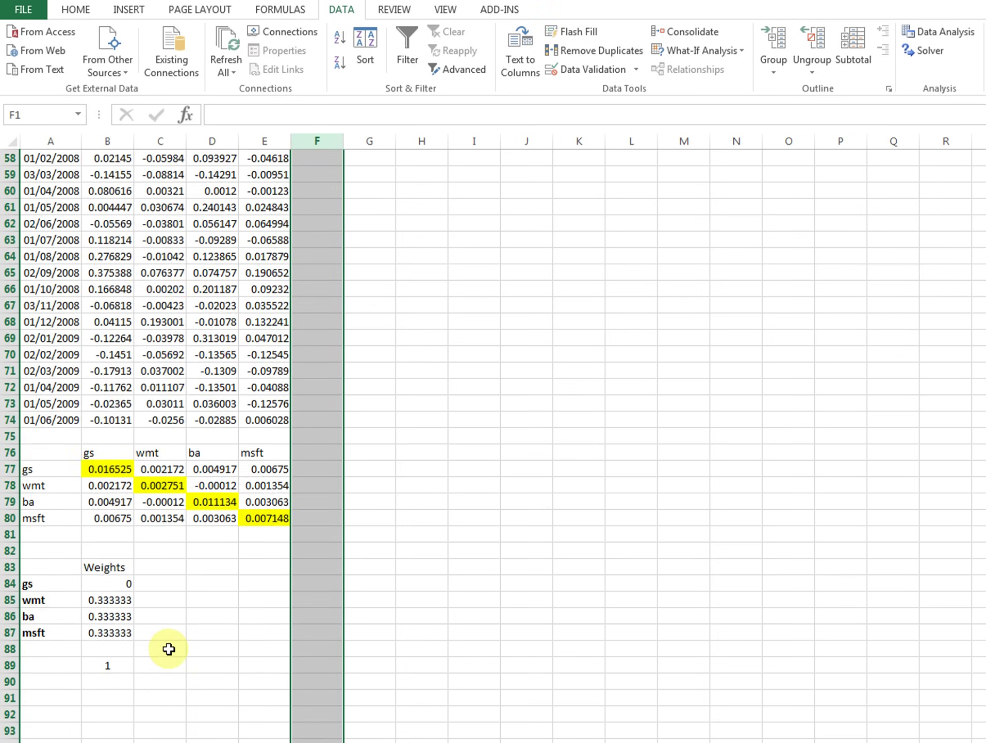
scroll(170, 650, up, 12)
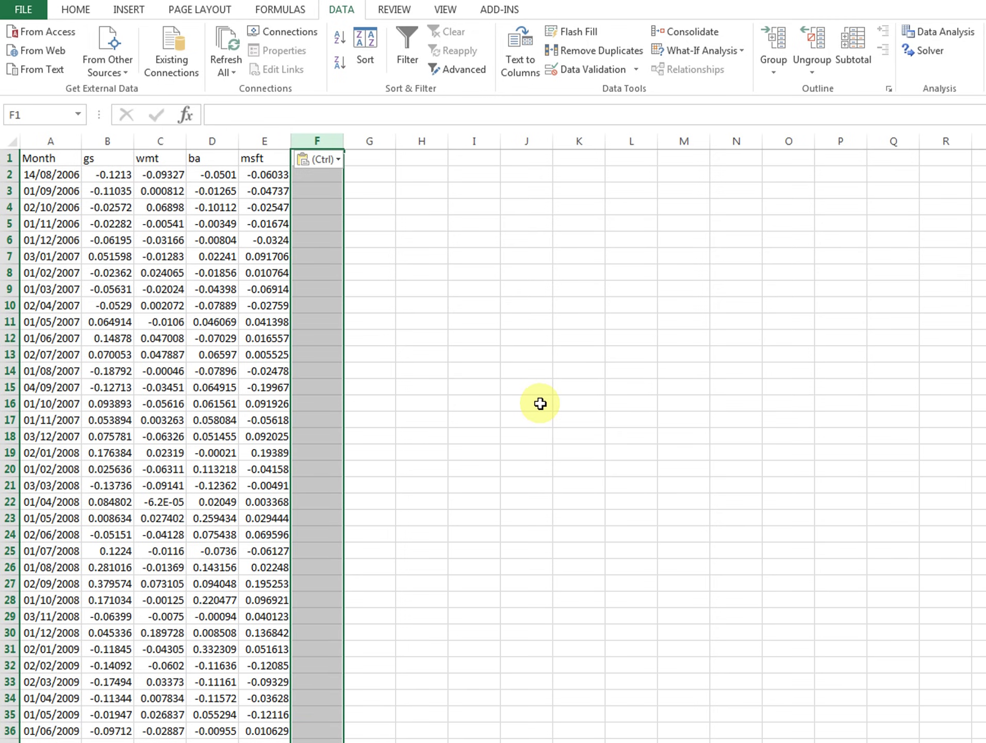
click(375, 390)
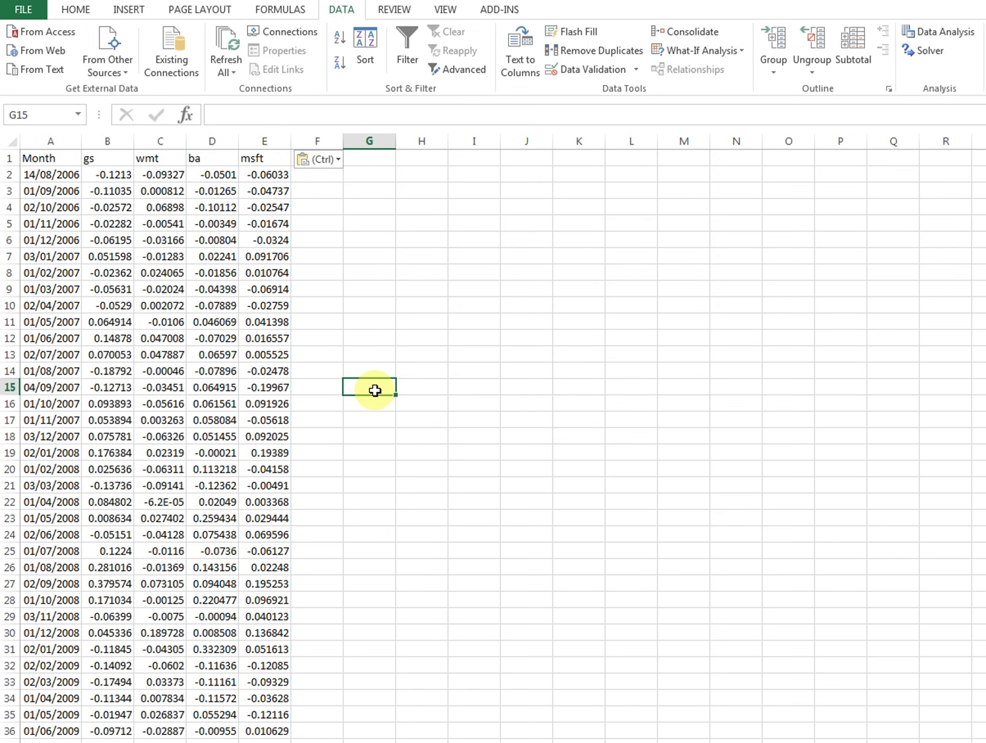
scroll(398, 518, down, 14)
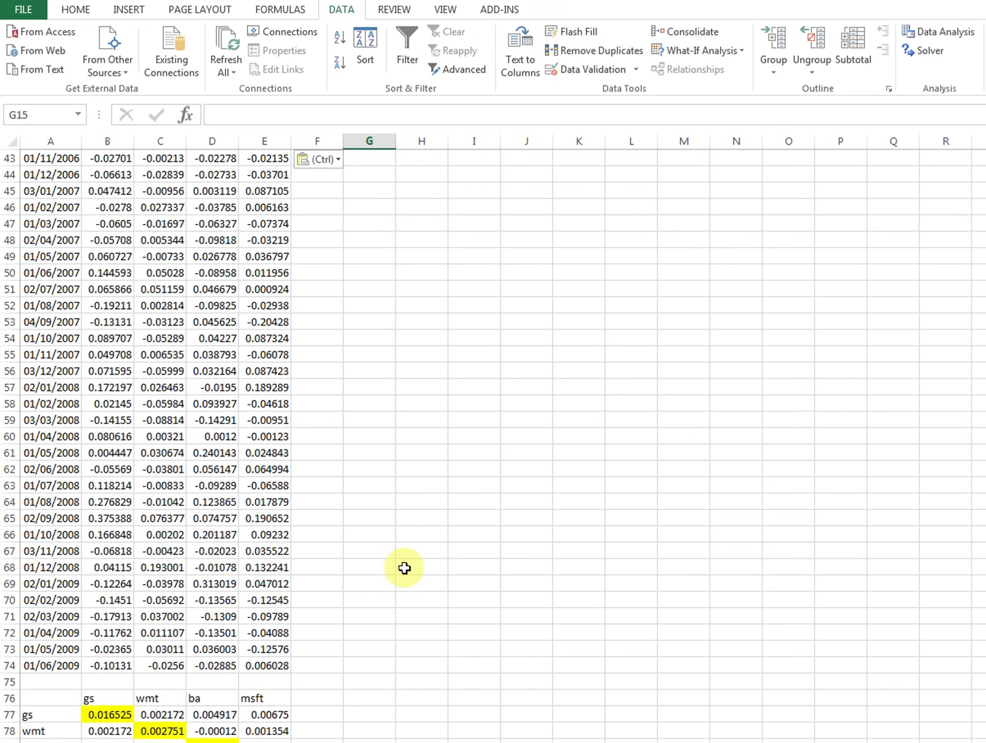
scroll(404, 567, down, 8)
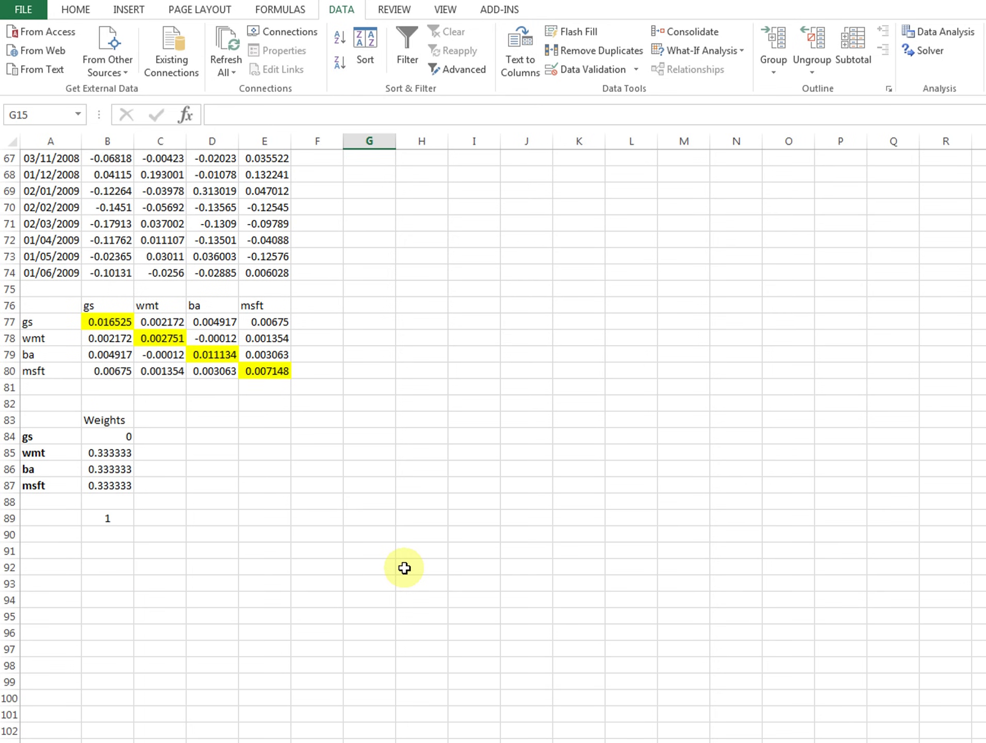
scroll(397, 563, up, 2)
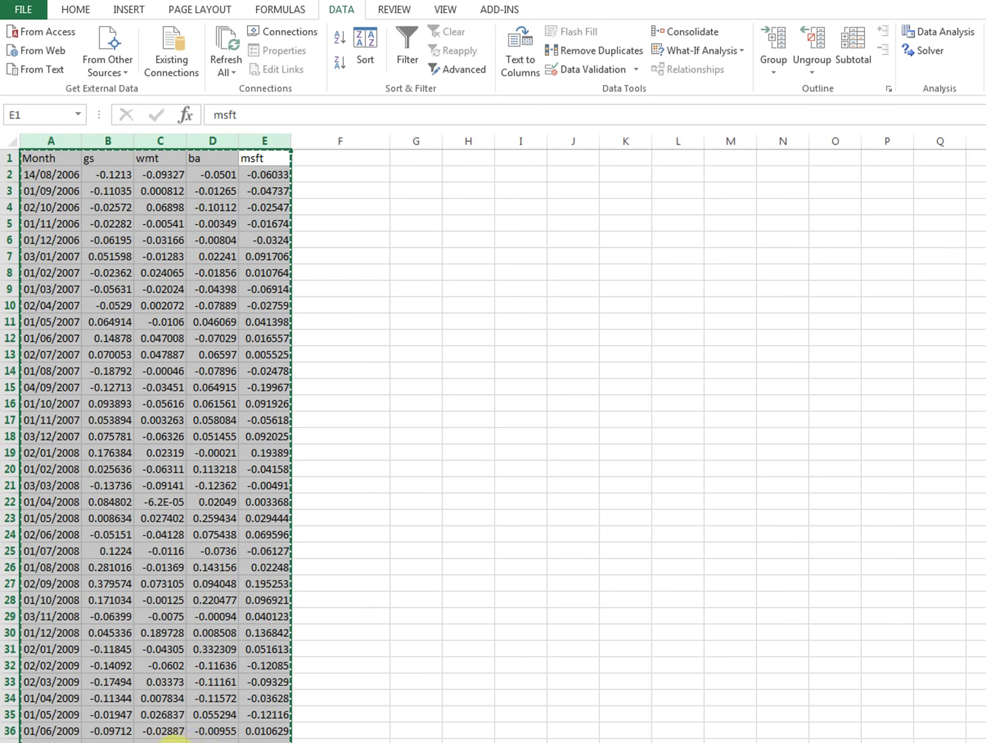
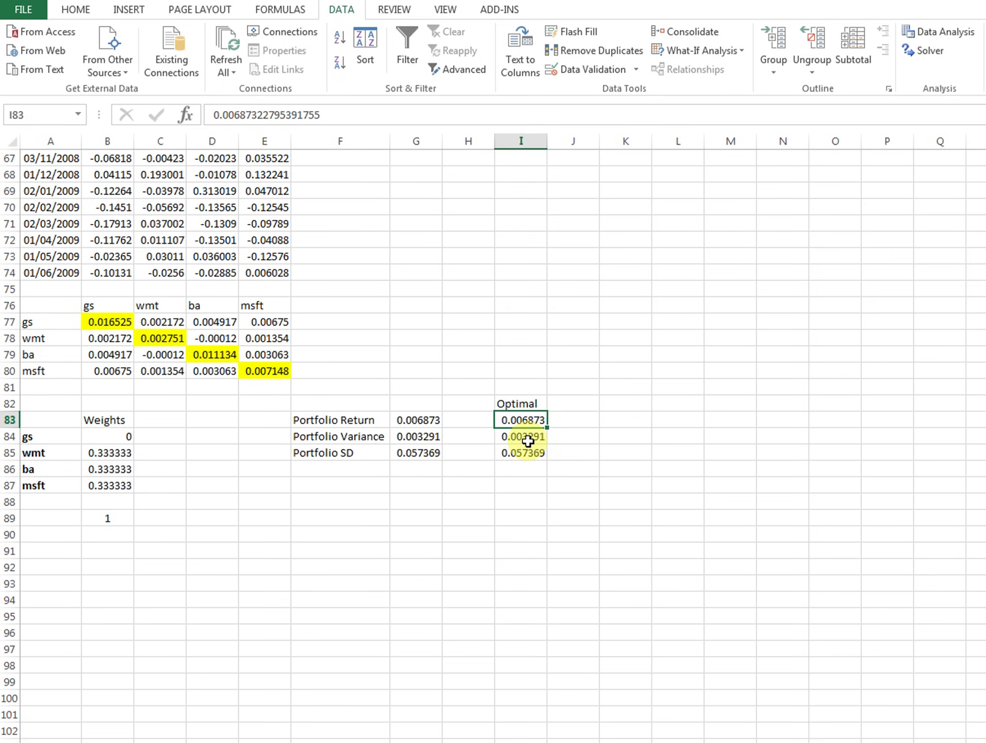
- Set the gs, wmt, ba and msft weights in B84:B87 to 0.25 each for an equally weighted portfolio
click(523, 436)
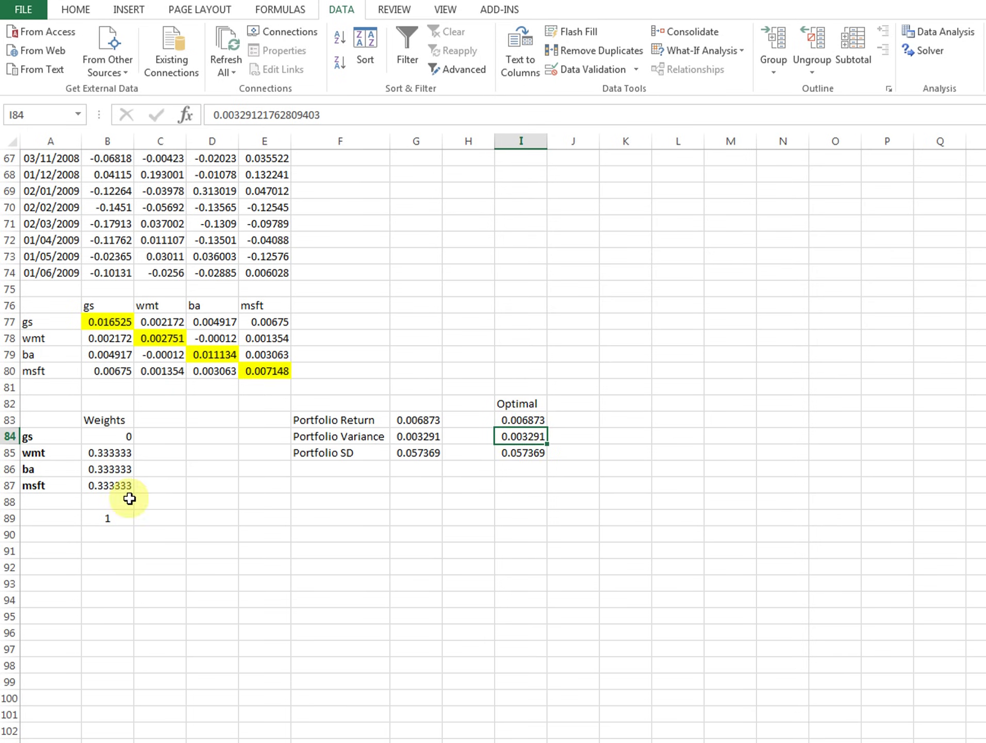
click(110, 437)
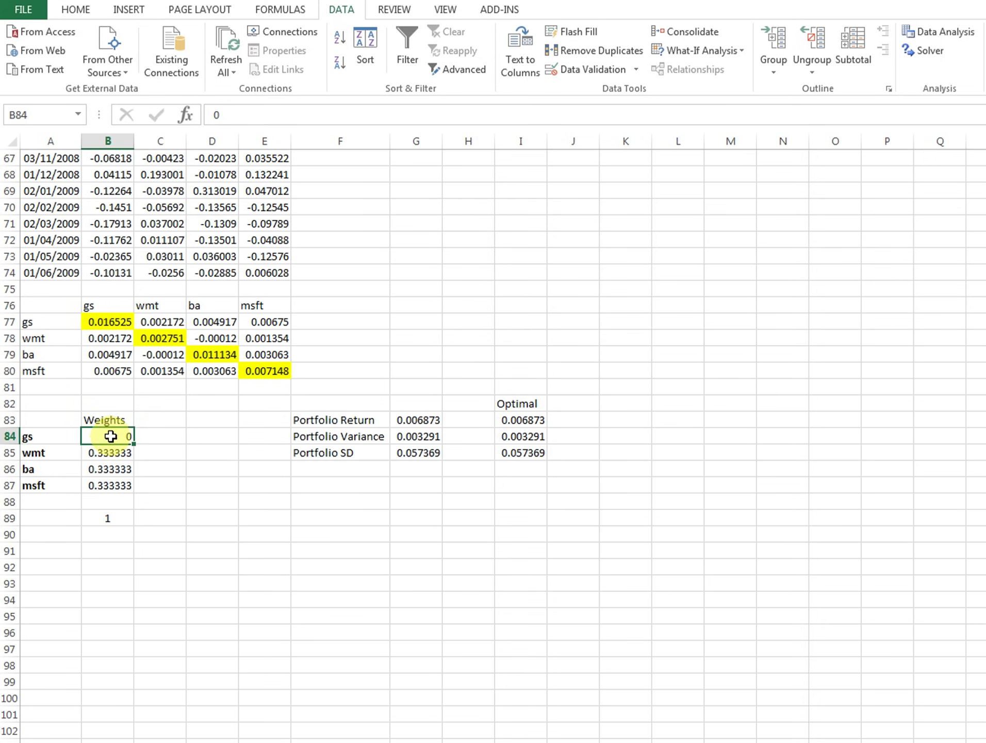
click(105, 452)
click(106, 469)
click(106, 485)
click(108, 433)
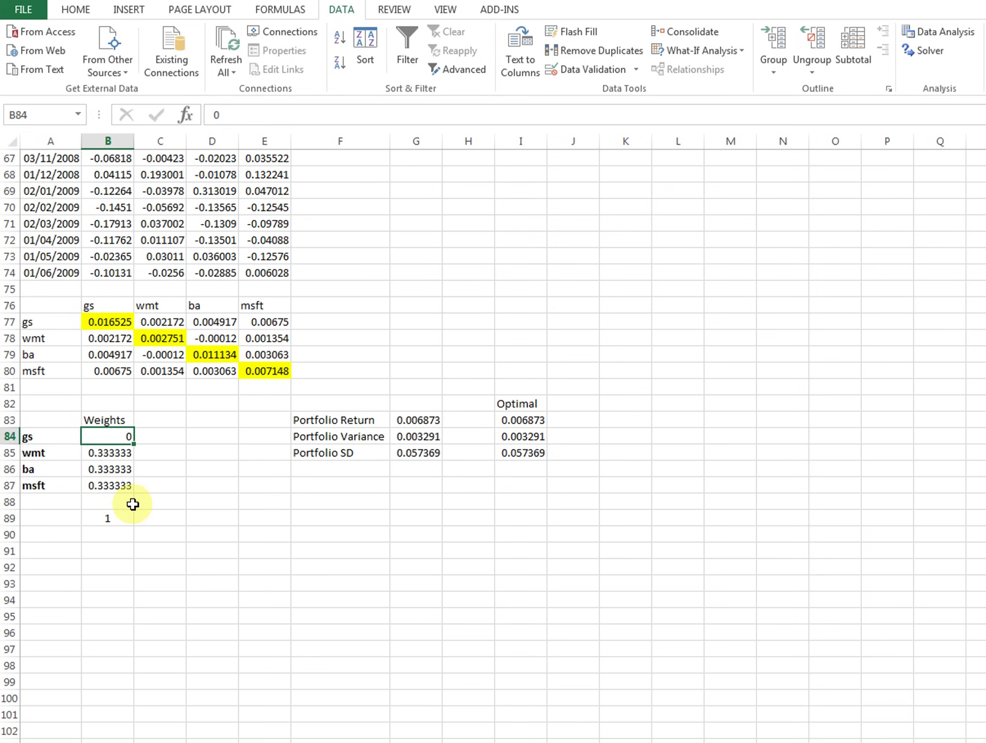
text(0.25)
key(Return)
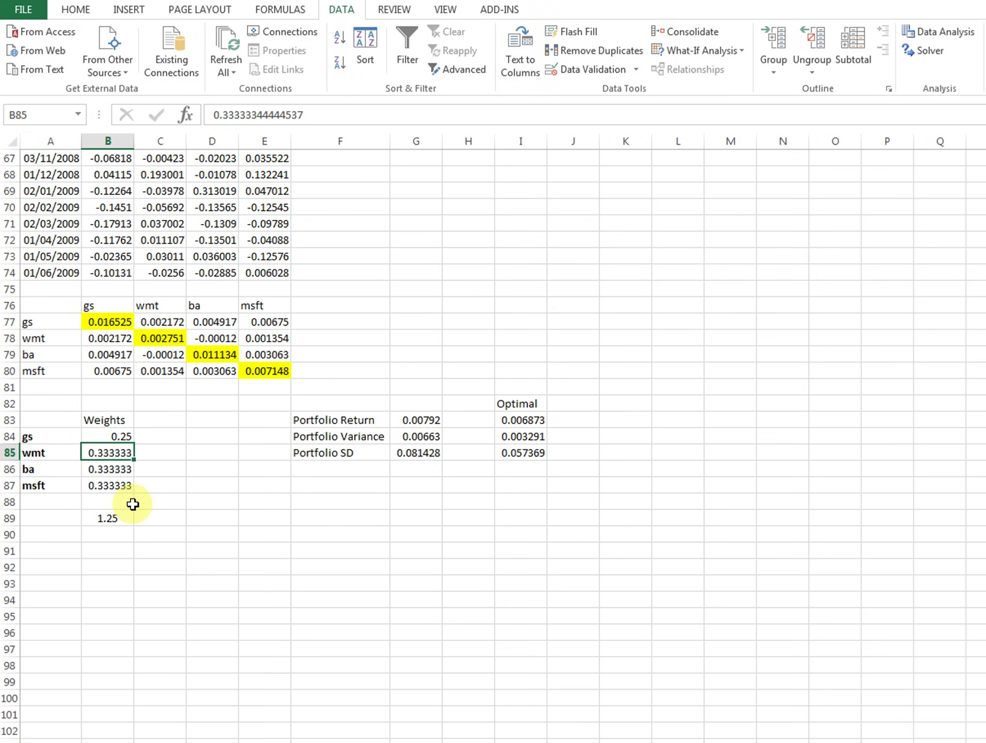
text(0.25)
key(Return)
text(.)
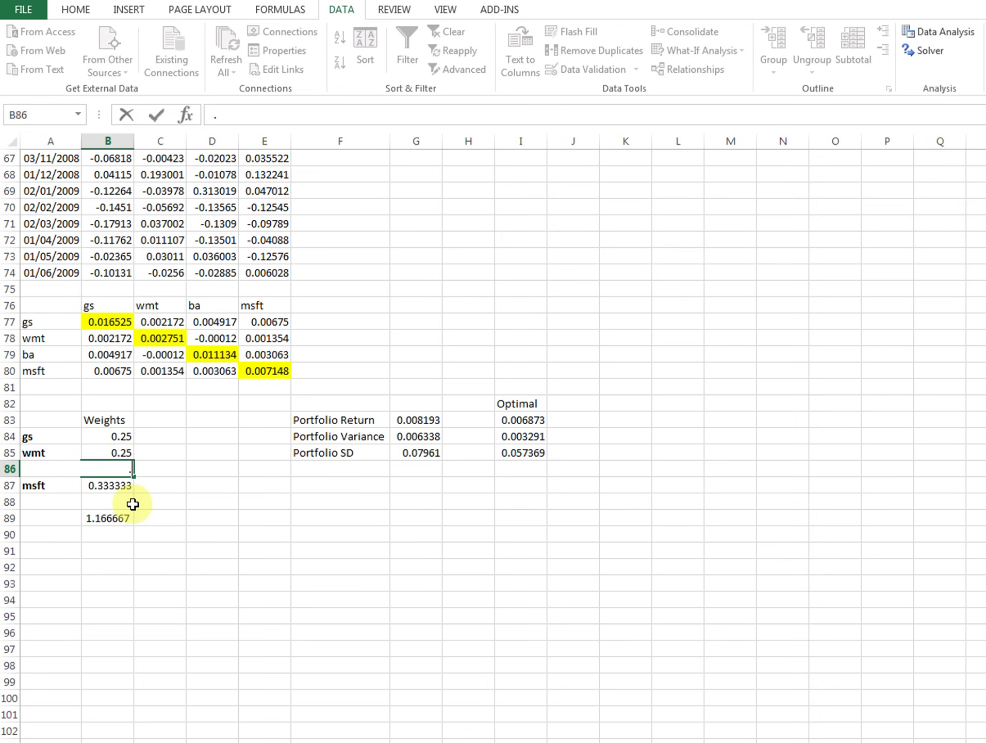
text(25)
key(Return)
text(0.25)
key(Return)
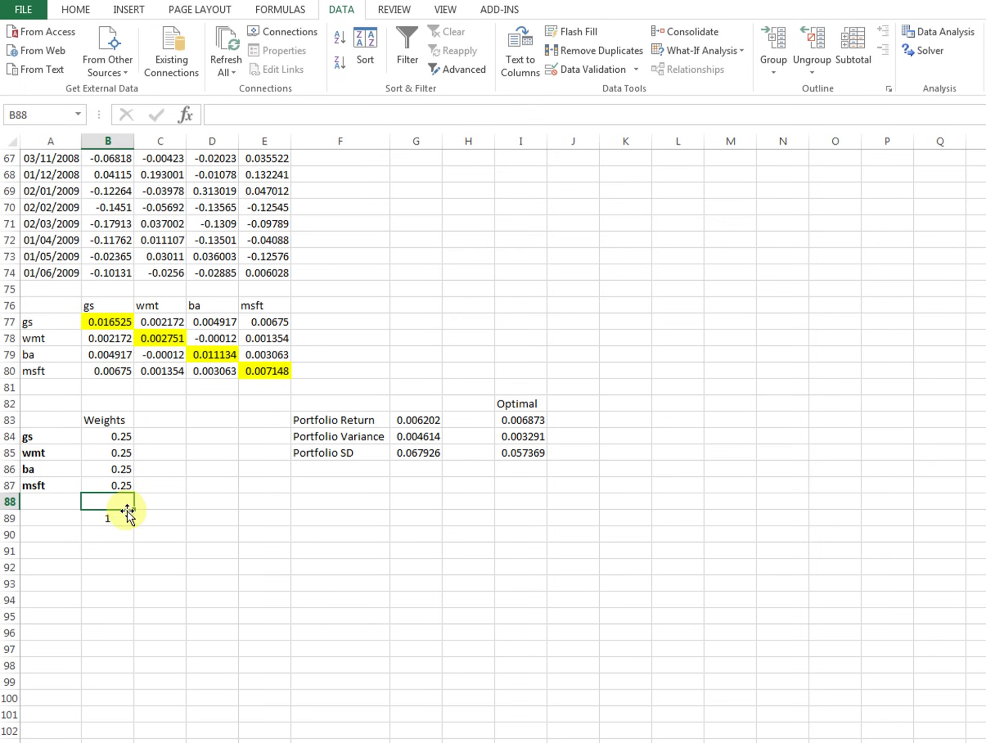
- Check the weight total in B89 and compare the equal-weight return, variance and SD in G83:G85 with the Optimal values in I83:I85
click(117, 518)
drag(121, 436, 120, 485)
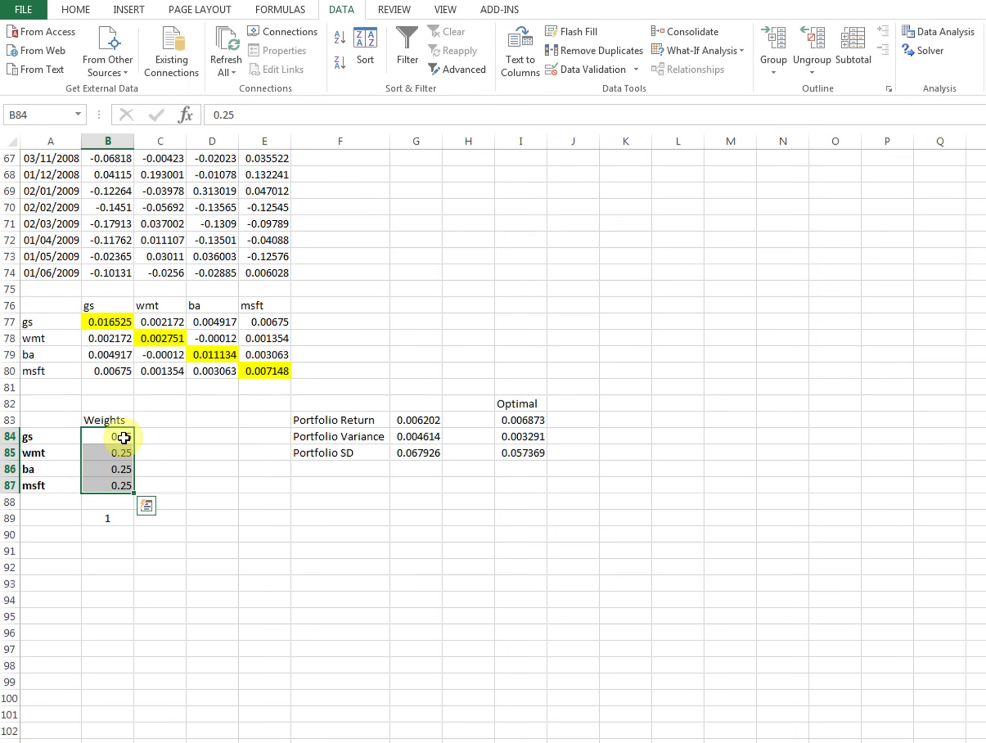
drag(66, 436, 67, 485)
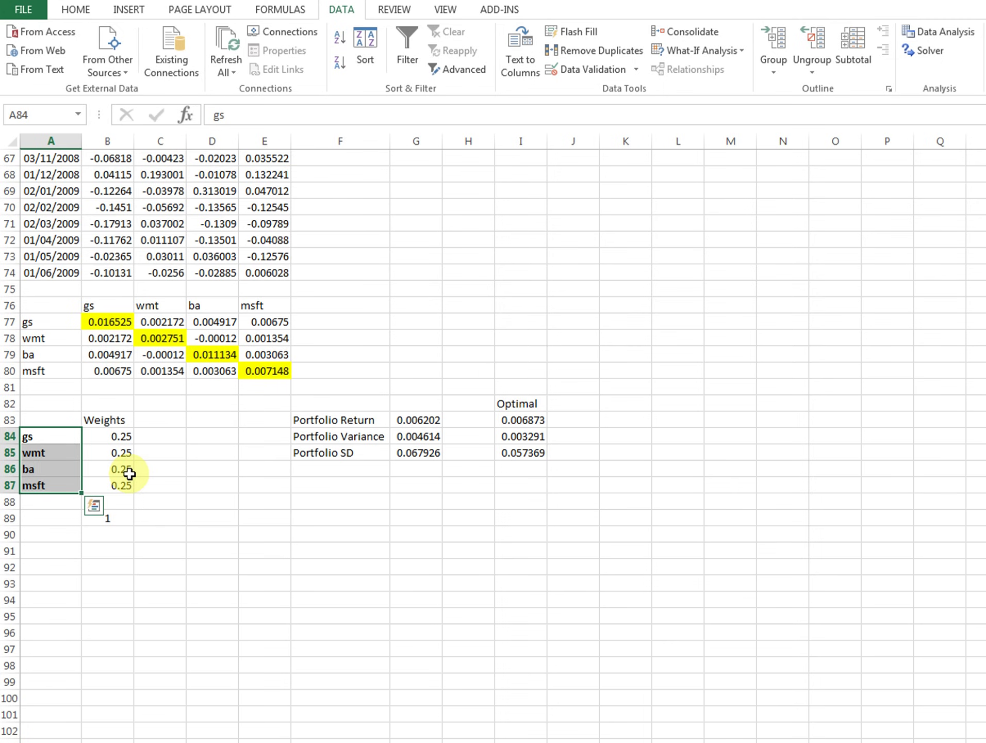
click(404, 437)
click(424, 457)
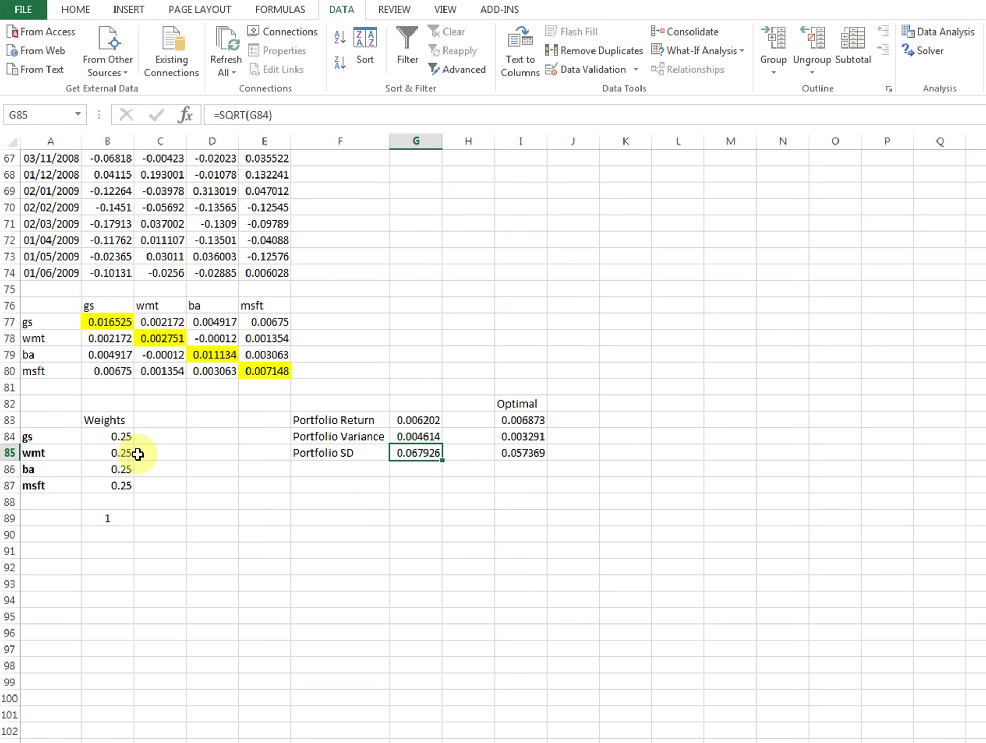
click(529, 453)
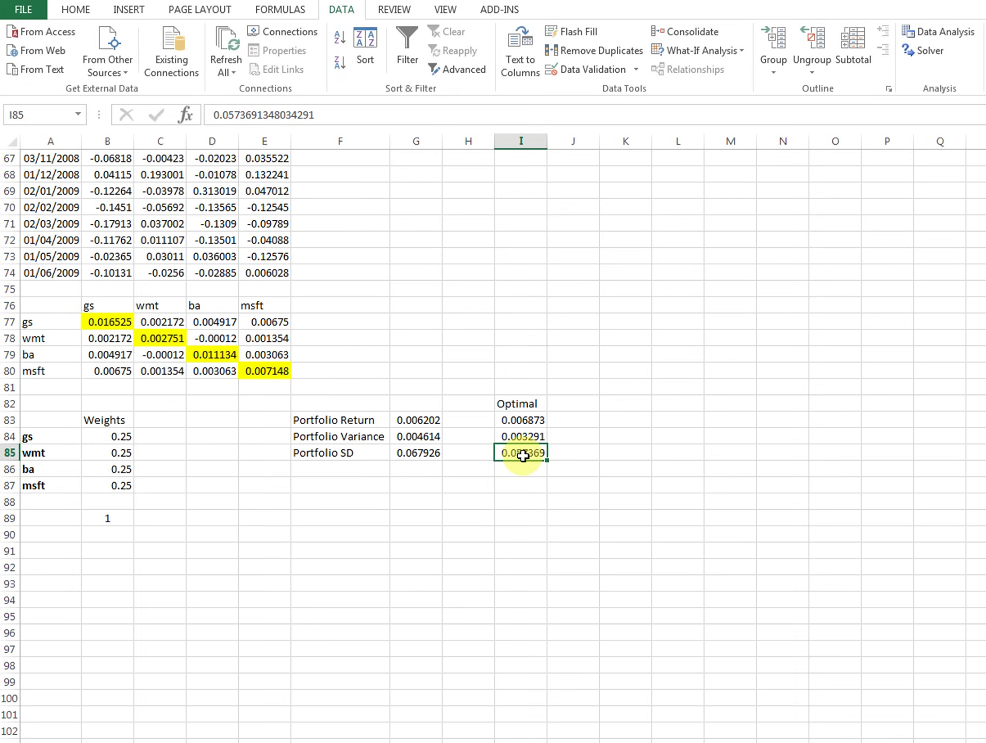
click(514, 421)
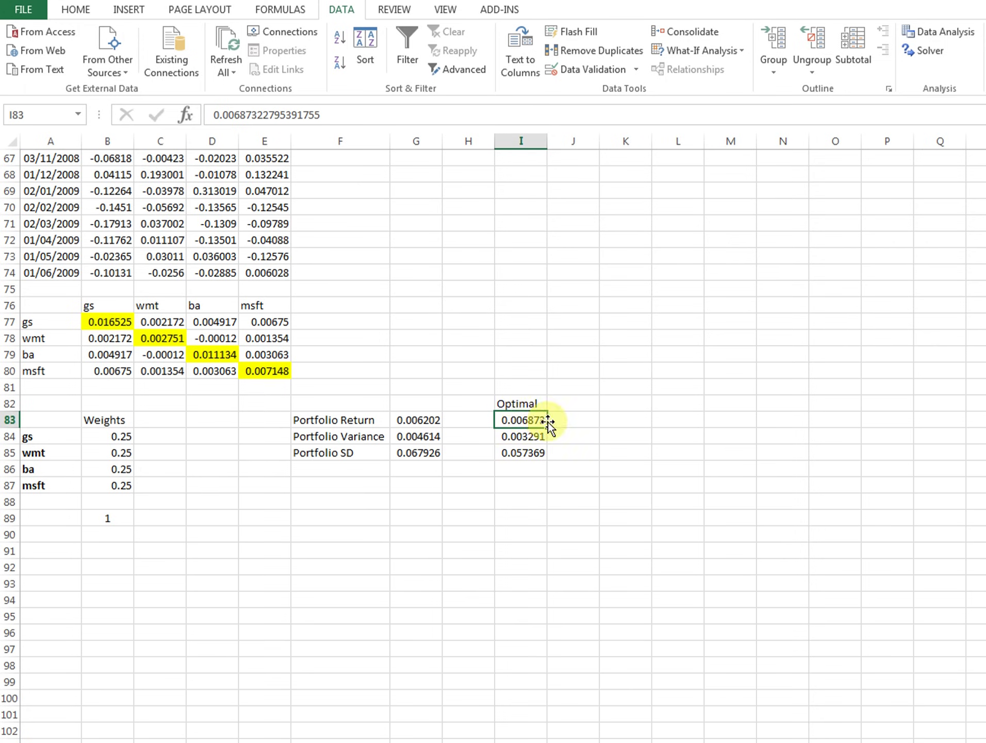
drag(120, 436, 122, 480)
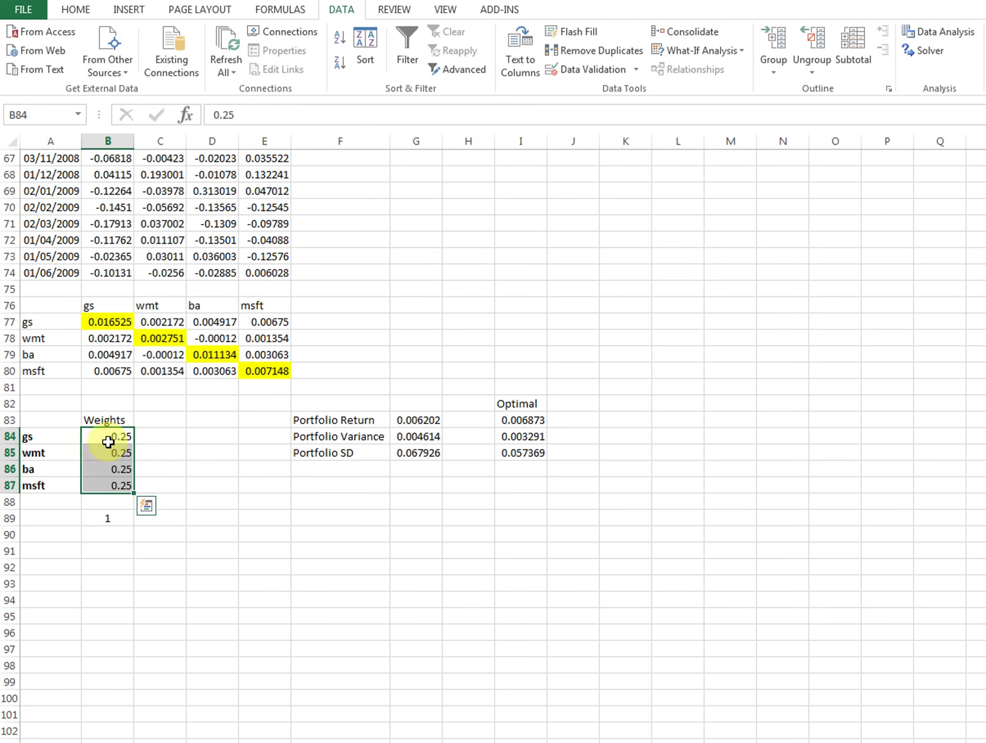
click(413, 454)
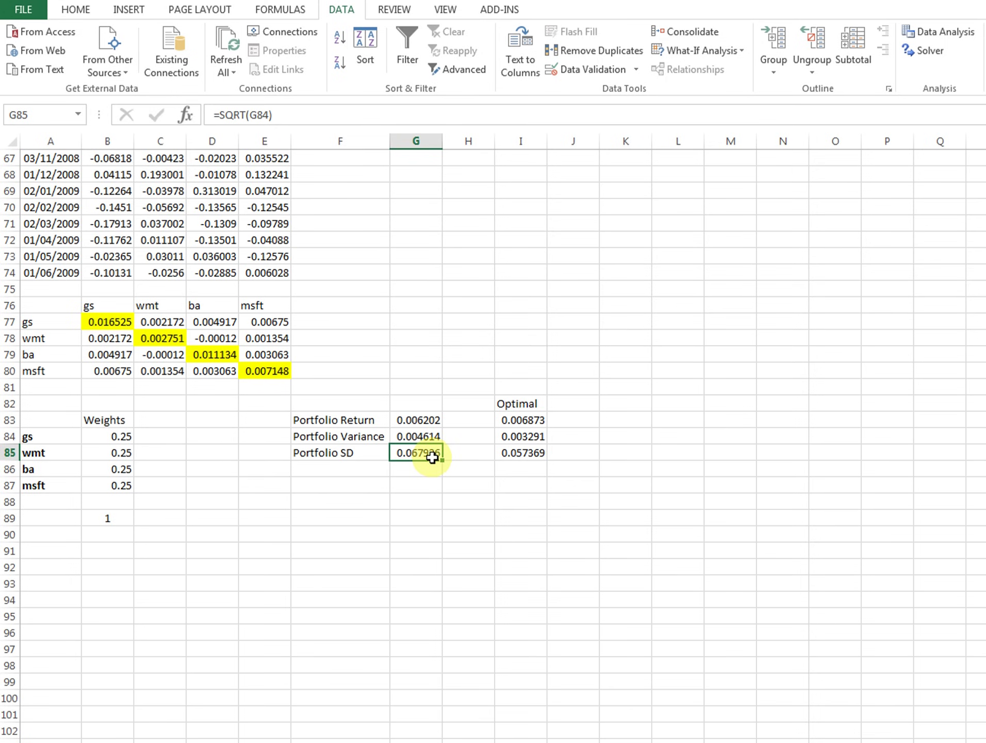
click(433, 419)
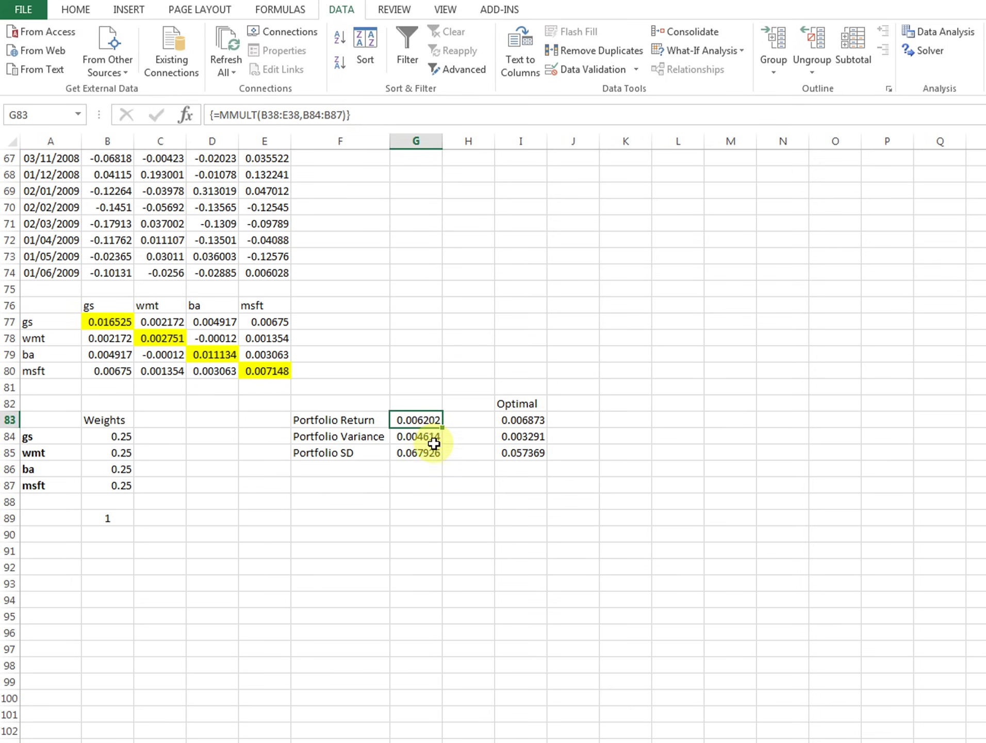
click(519, 421)
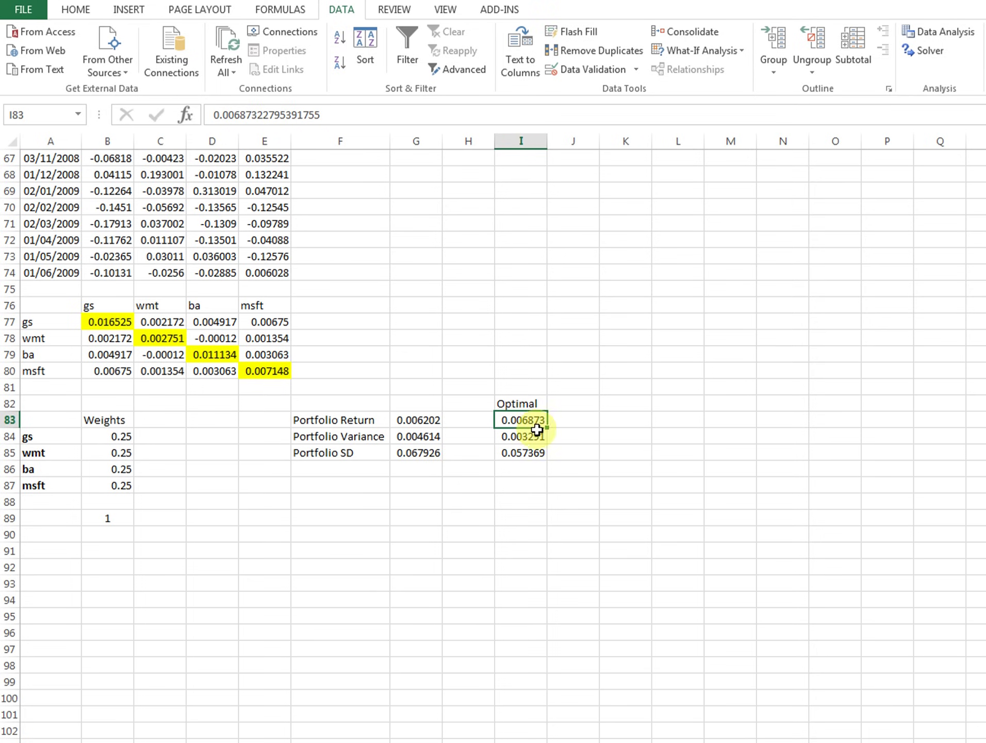
click(433, 420)
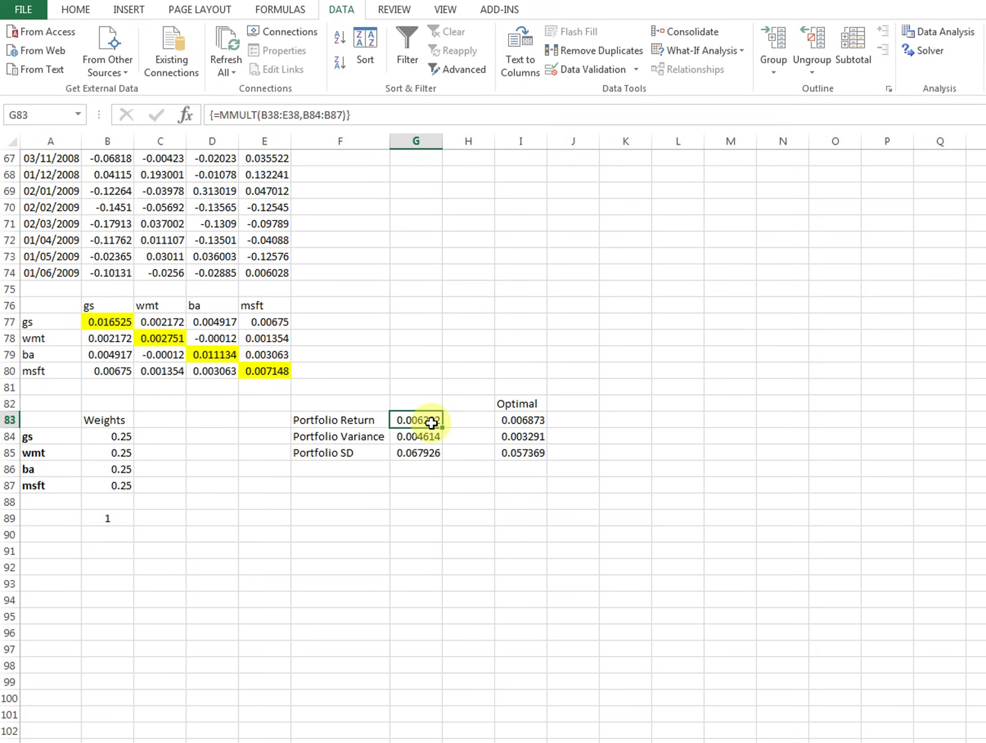
drag(101, 436, 106, 484)
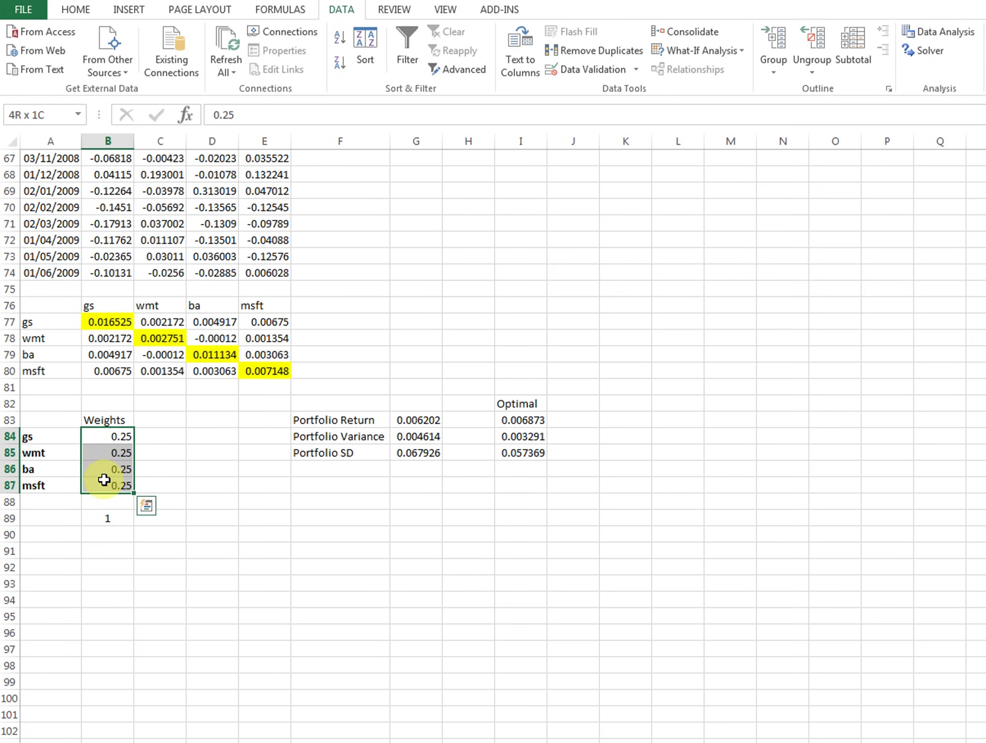
- Review the gs weight and the Optimal return, variance and SD in I82:I85
click(111, 437)
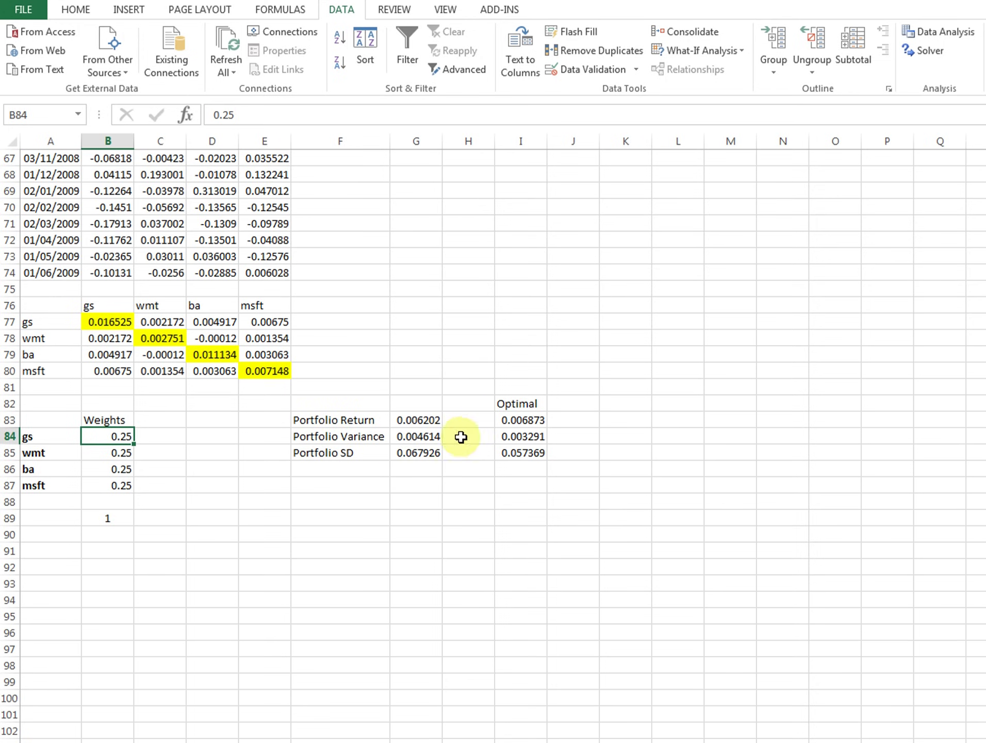
drag(519, 403, 532, 452)
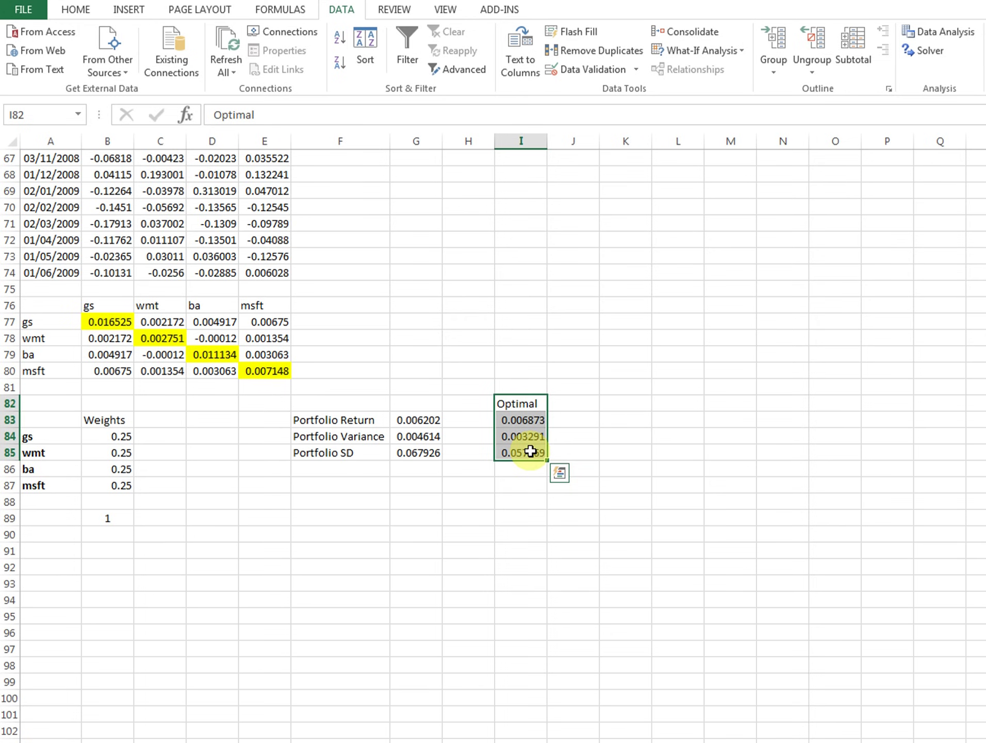
click(120, 439)
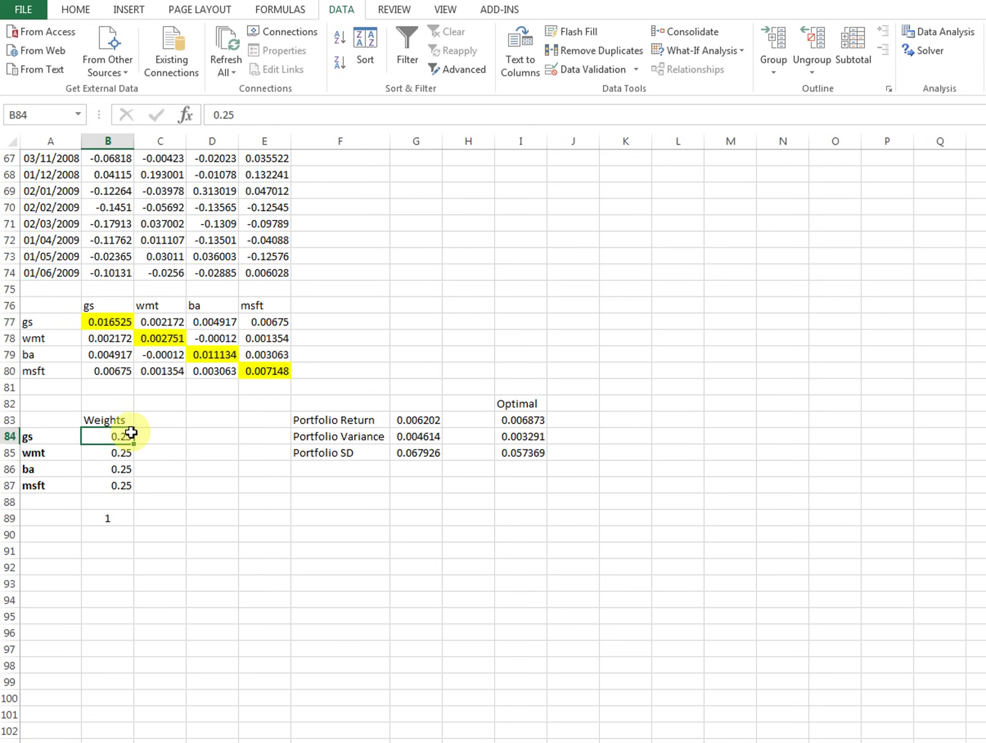
- Fill the Portfolio Return cell G83 and the Portfolio SD cell G85 with yellow
click(430, 416)
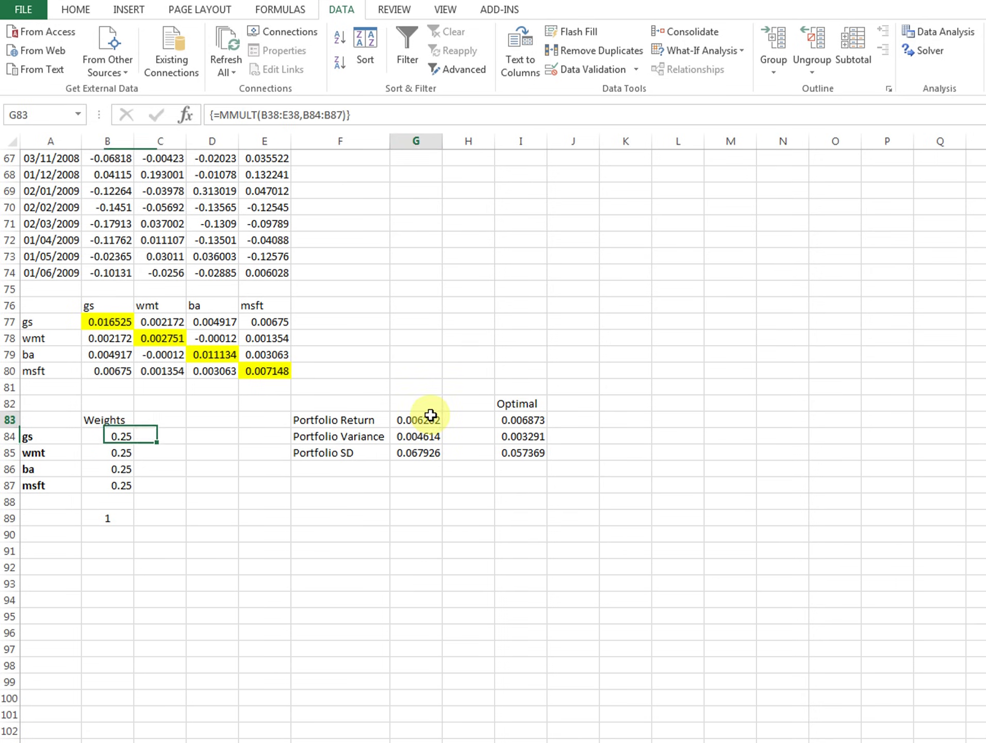
click(82, 10)
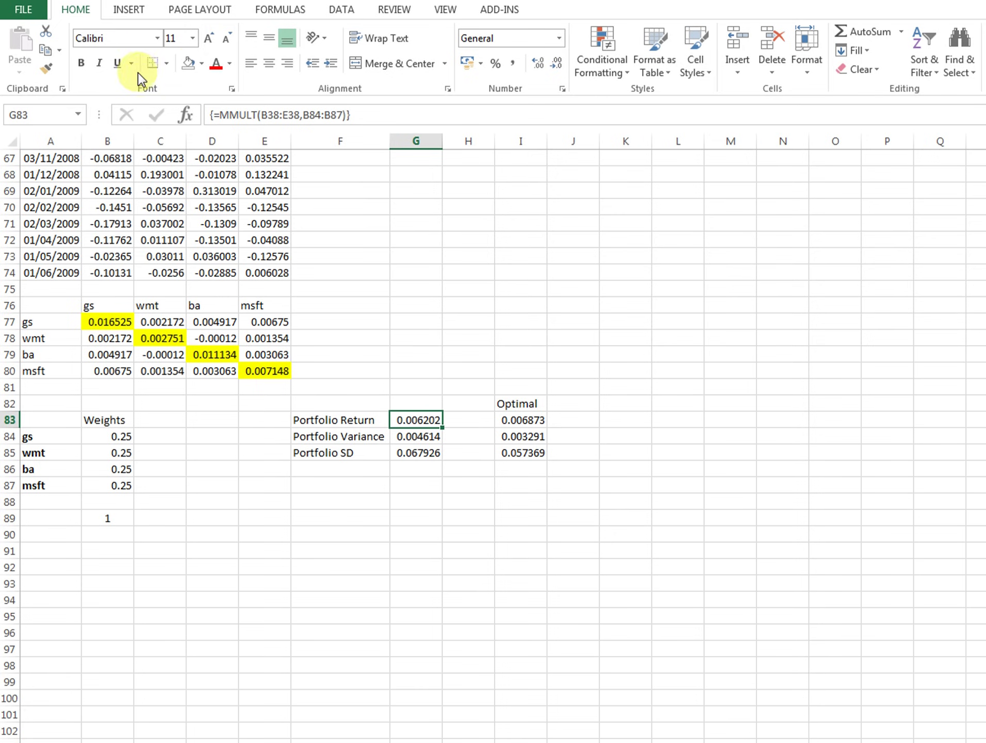
click(199, 62)
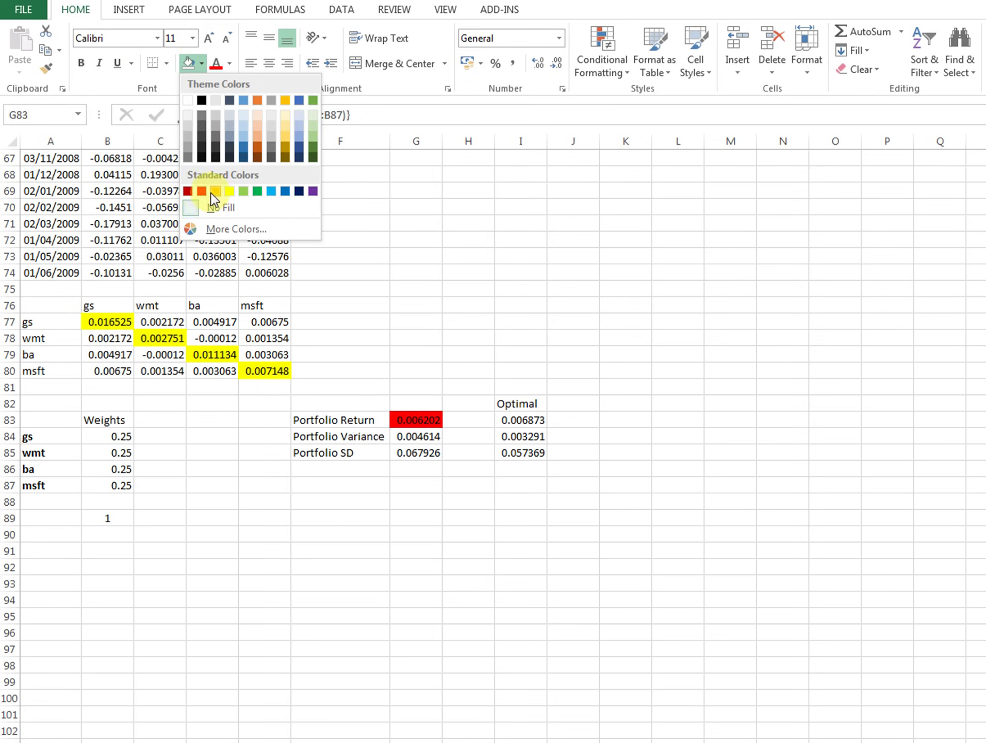
click(229, 192)
click(418, 454)
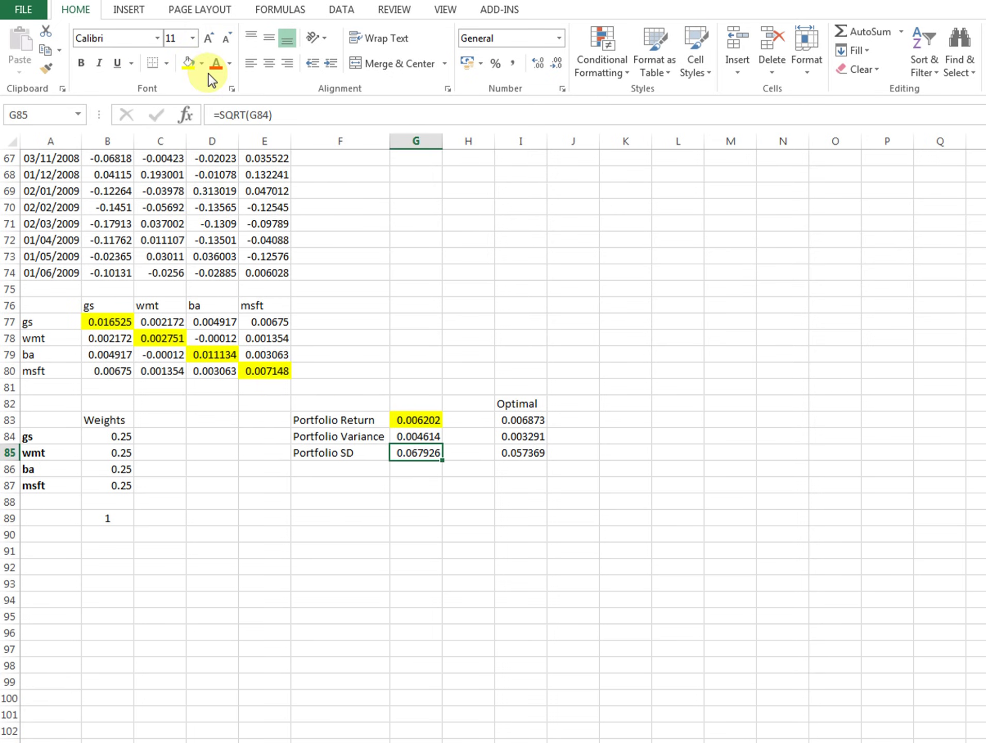
click(188, 68)
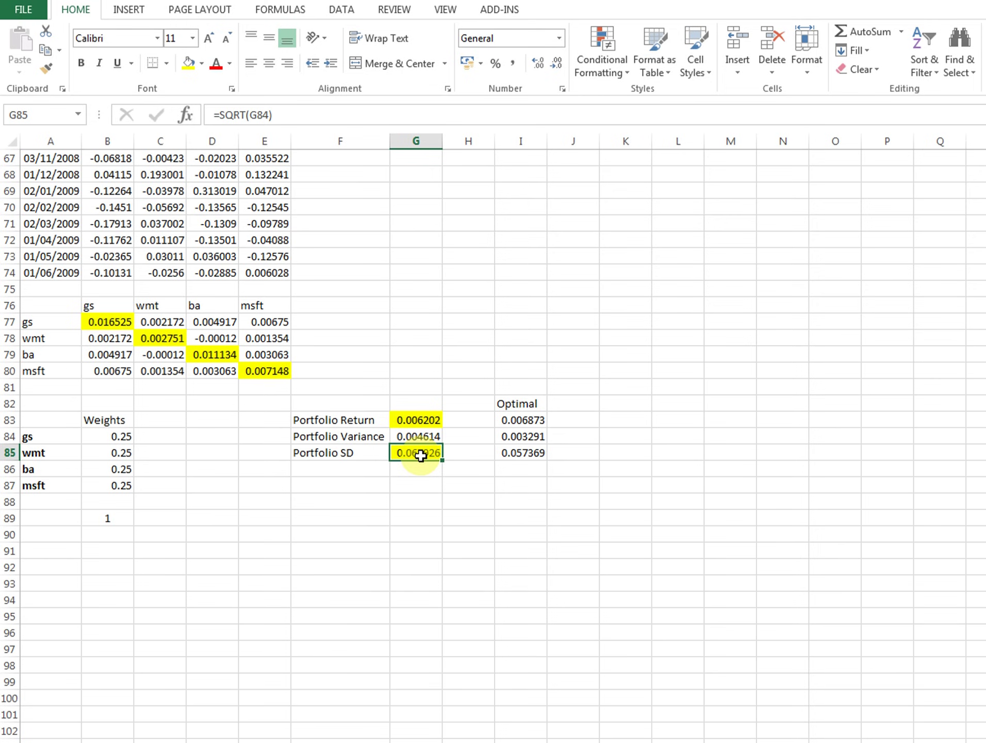
- Try an uneven portfolio with weights of 0.8 for gs, 0.05 for wmt, 0.1 for ba and 0.05 for msft in B84:B87
click(115, 438)
text(0)
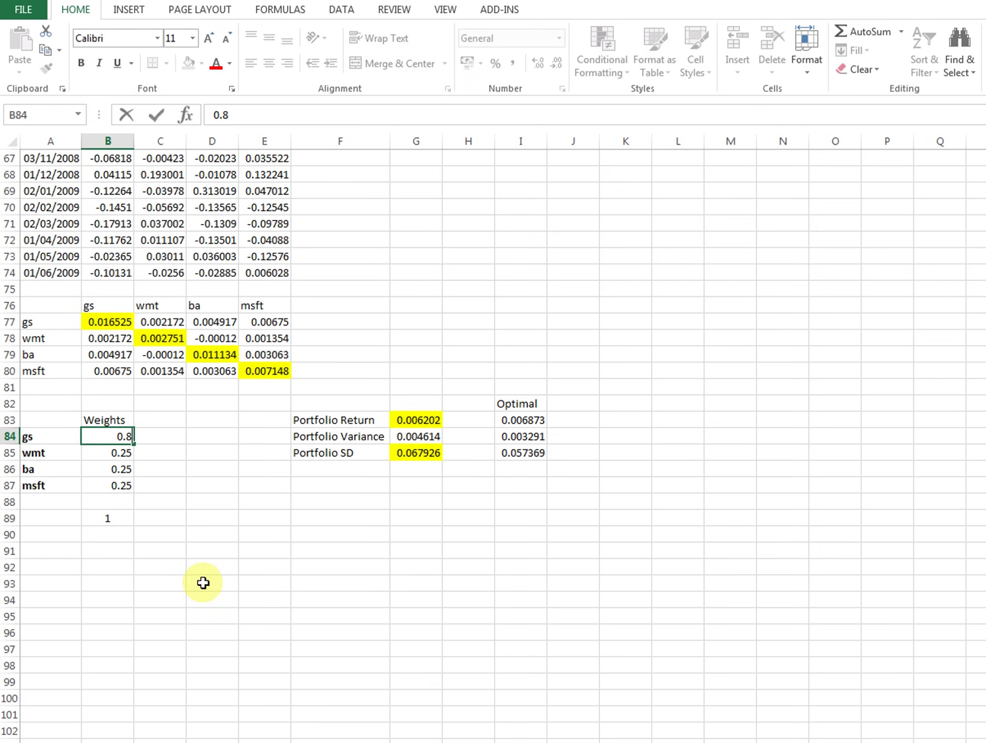
key(Return)
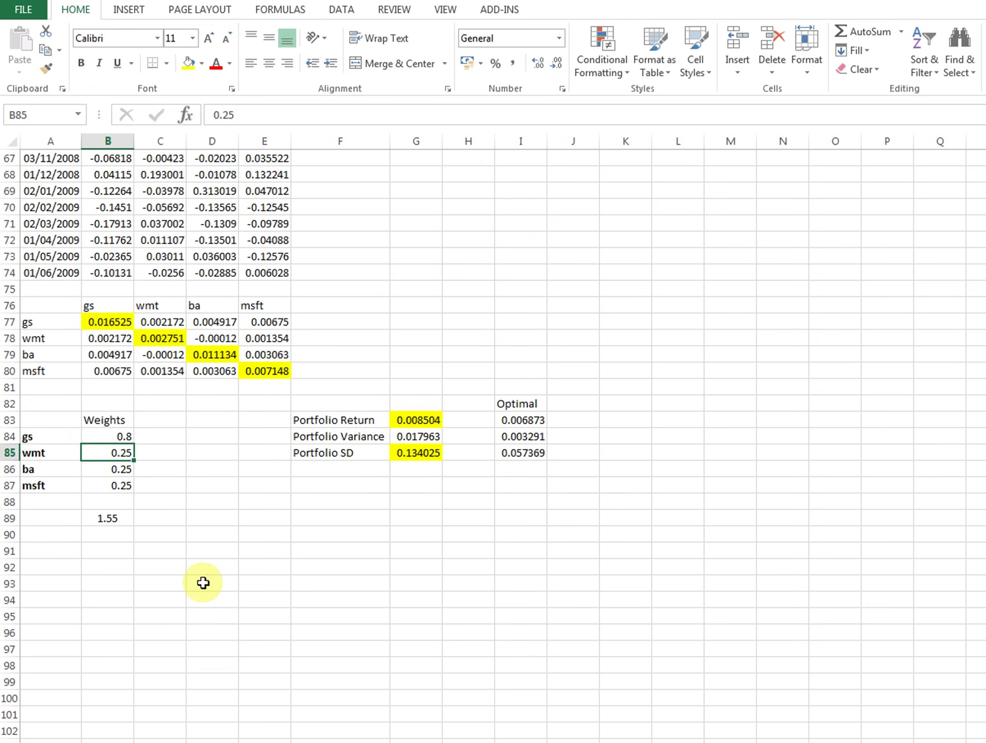
text(0.05)
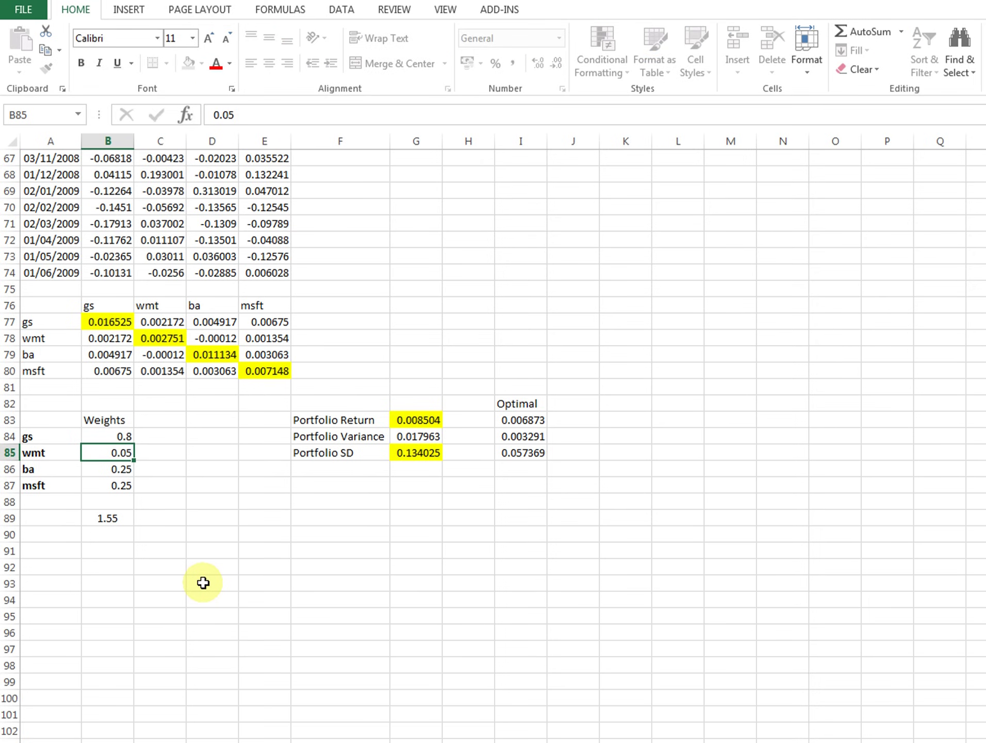
key(Return)
text(0.)
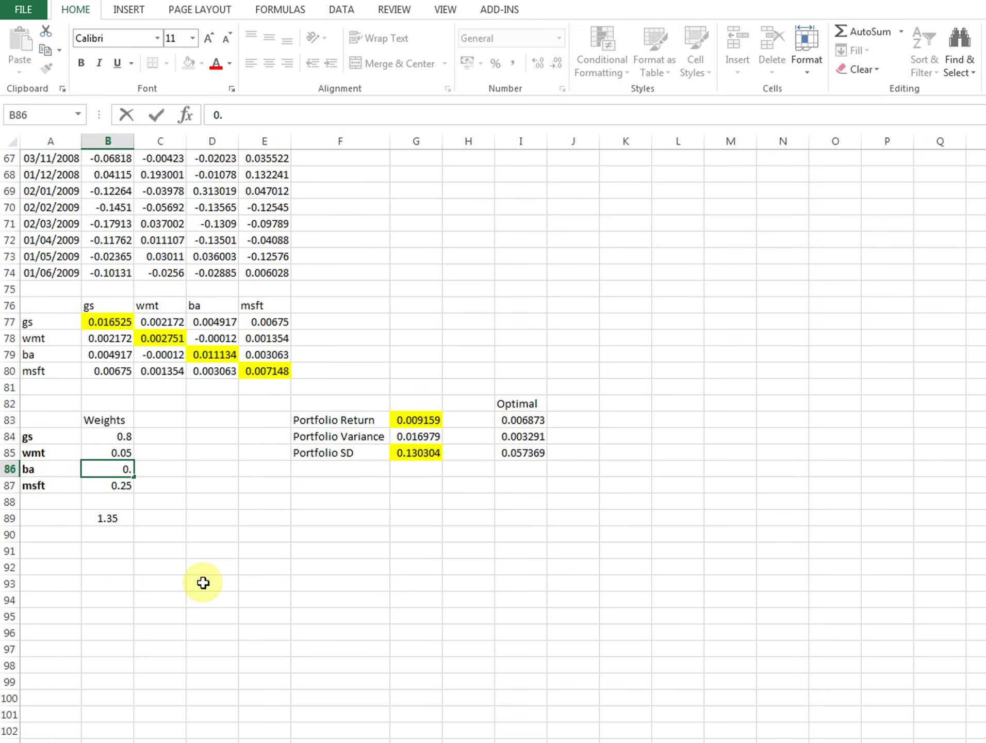
key(Return)
text(0.5)
key(Return)
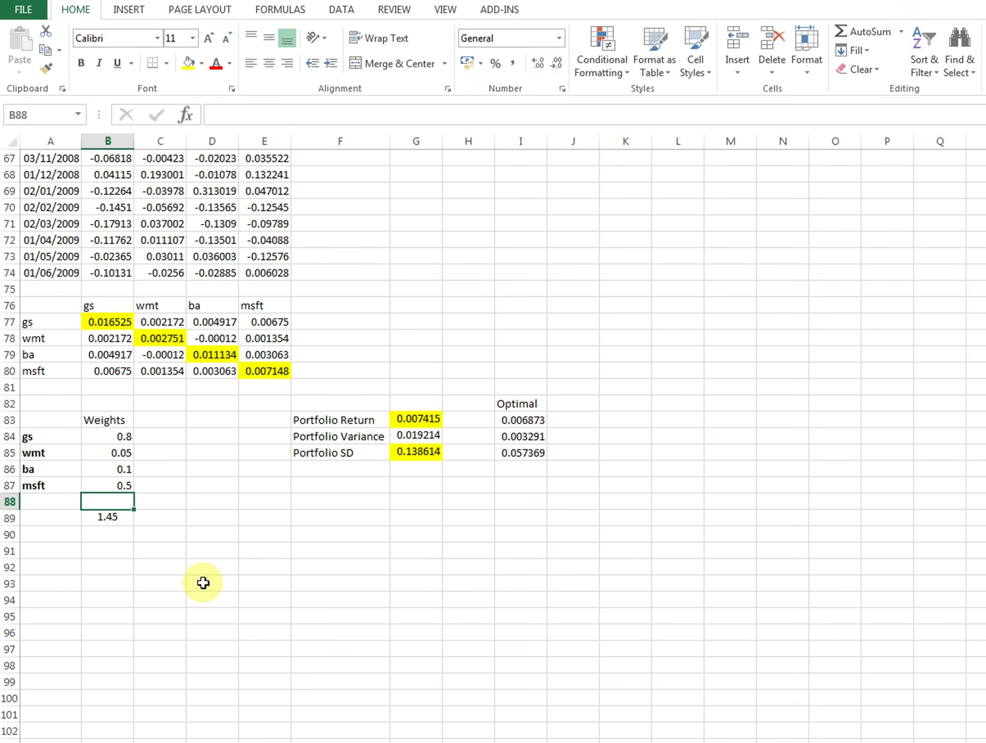
key(Up)
text(0.05)
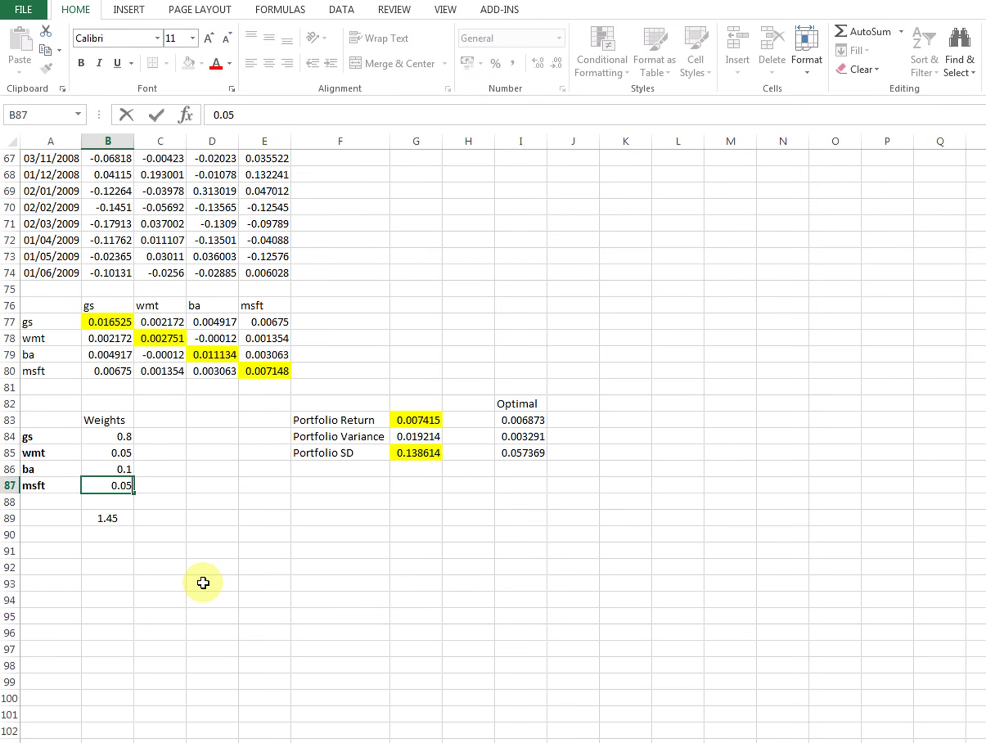
key(Return)
- Check the weight total in B89 and compare the portfolio SD and return with their Optimal values
click(124, 521)
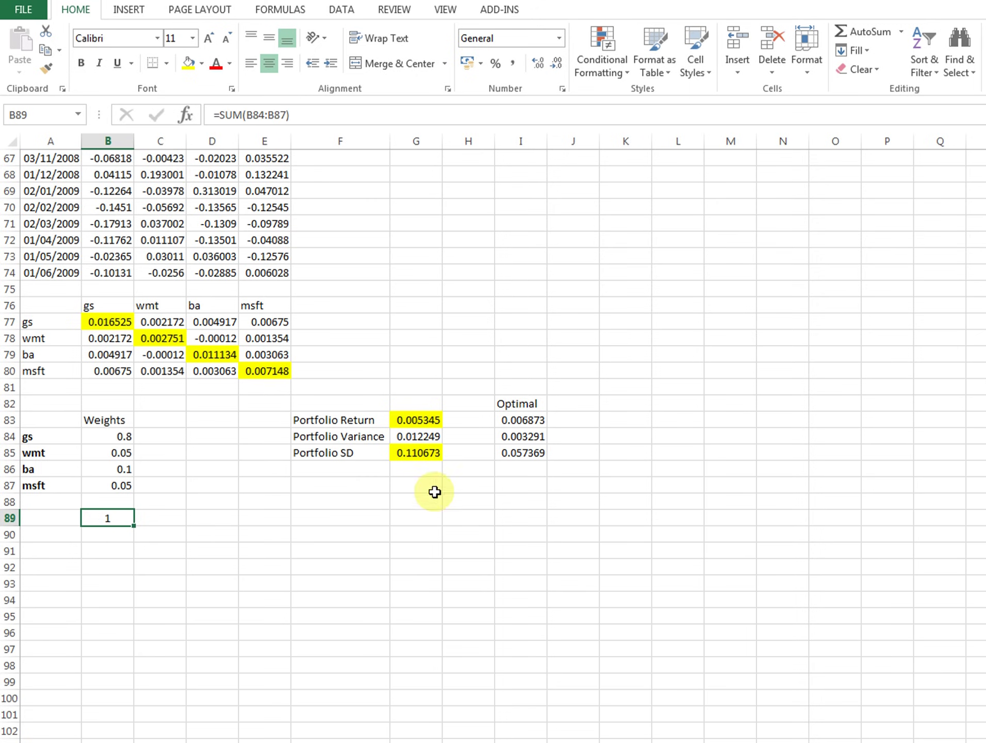
click(420, 454)
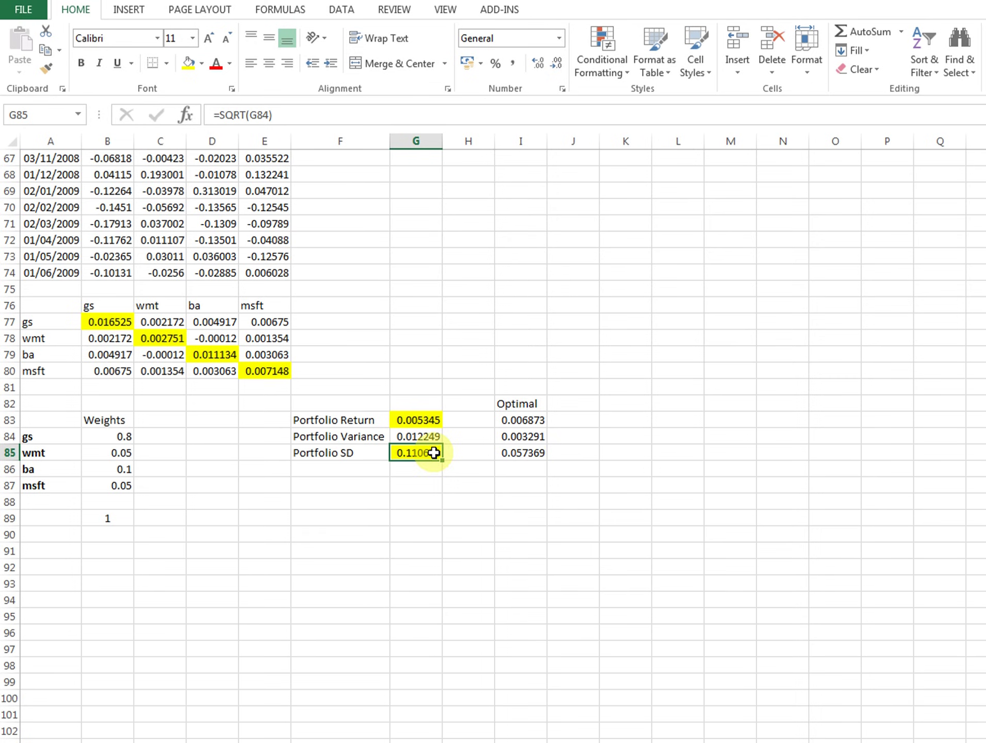
click(521, 453)
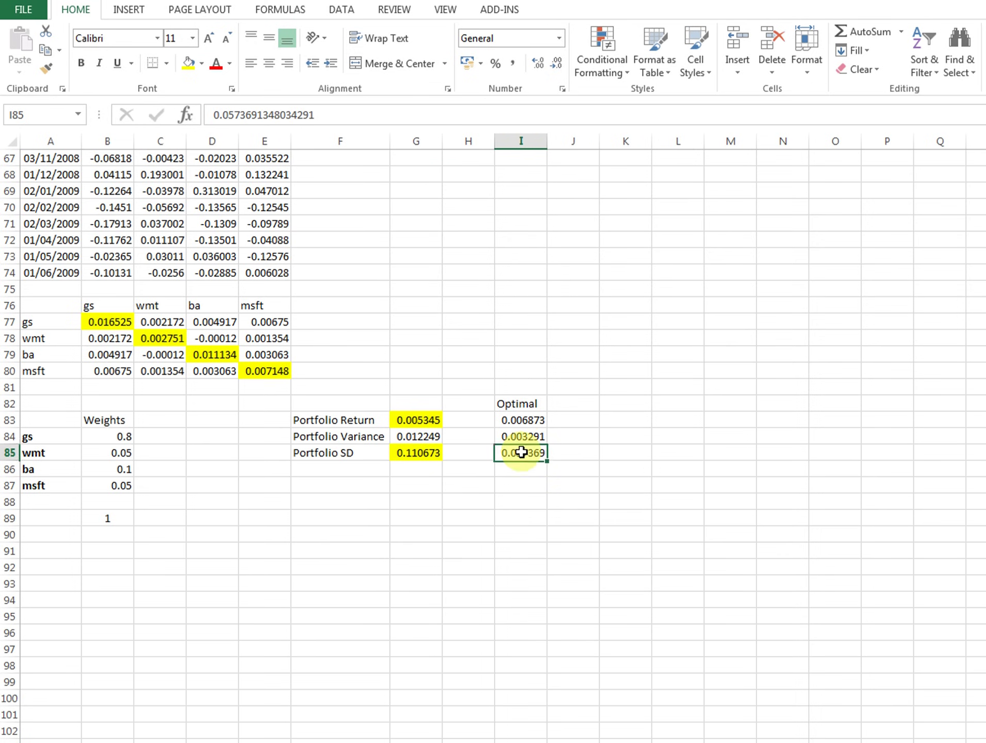
click(399, 421)
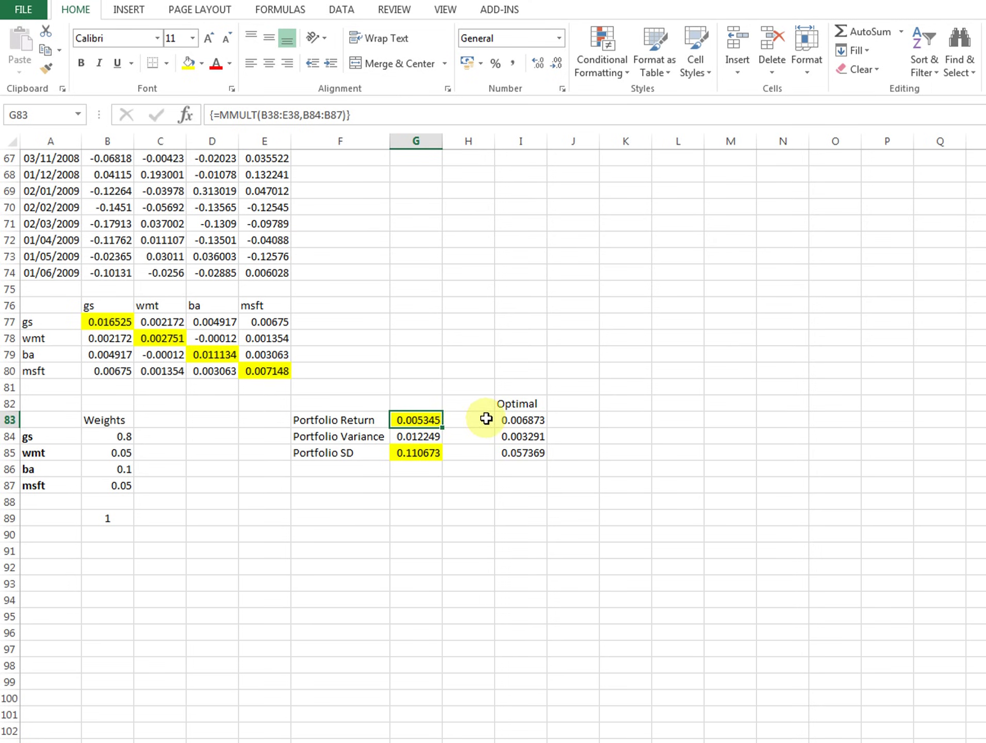
- Set the weights in B84:B87 to 0.1 for gs, 0.4 for wmt, 0.2 for ba and 0.25 for msft
click(119, 440)
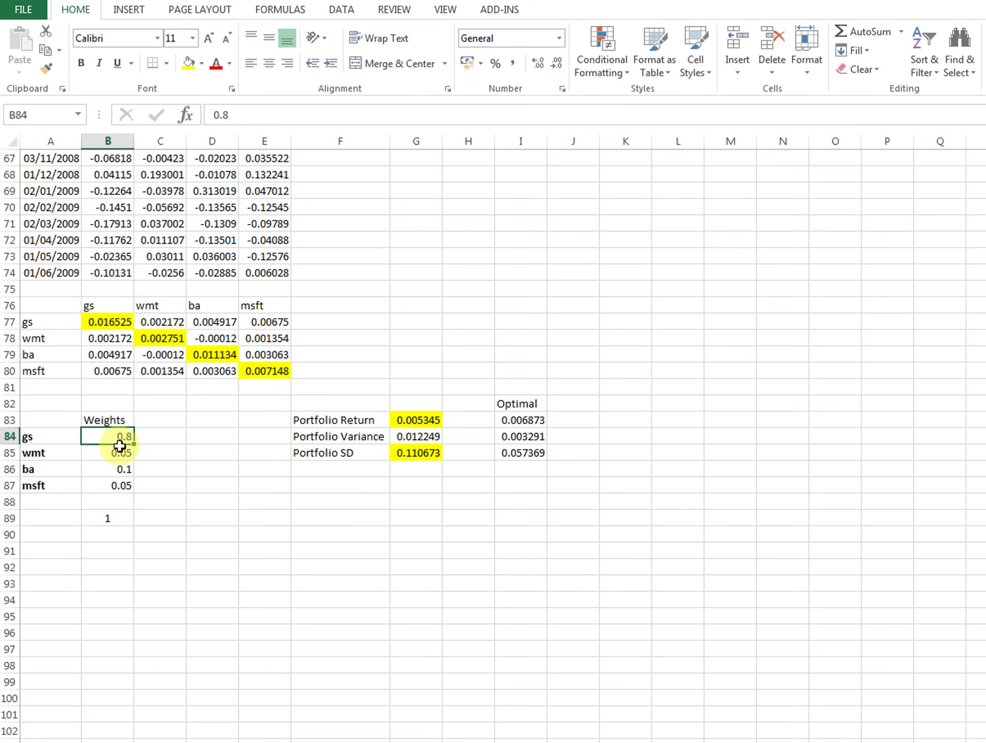
drag(119, 484, 126, 434)
click(126, 434)
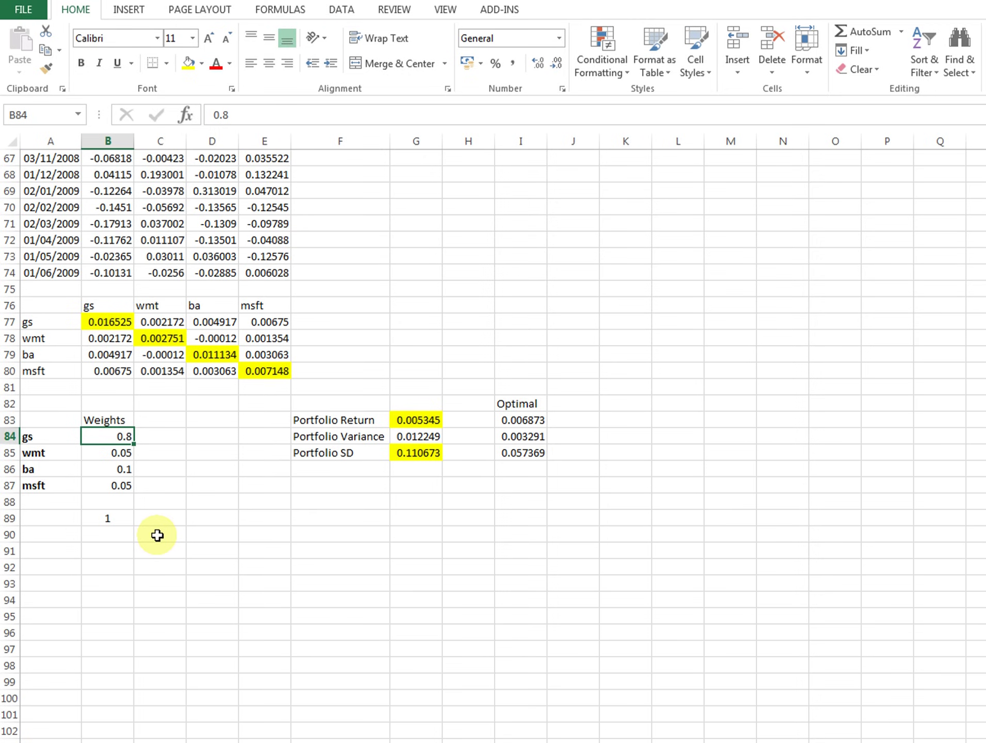
text(0.1)
key(Return)
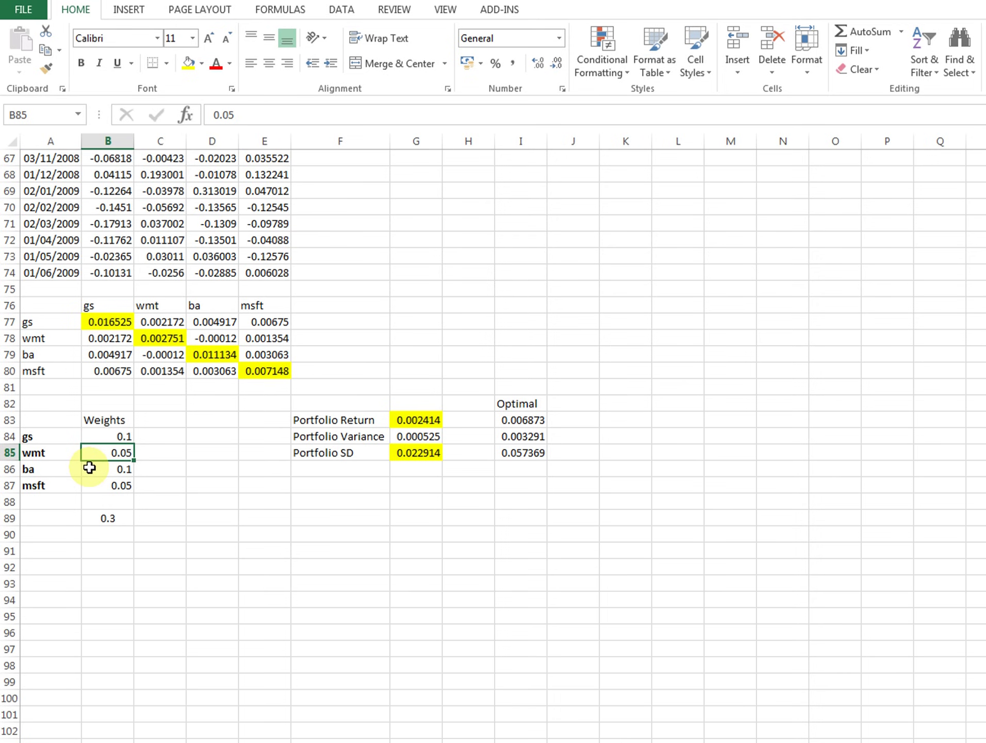
text(0.4)
key(Return)
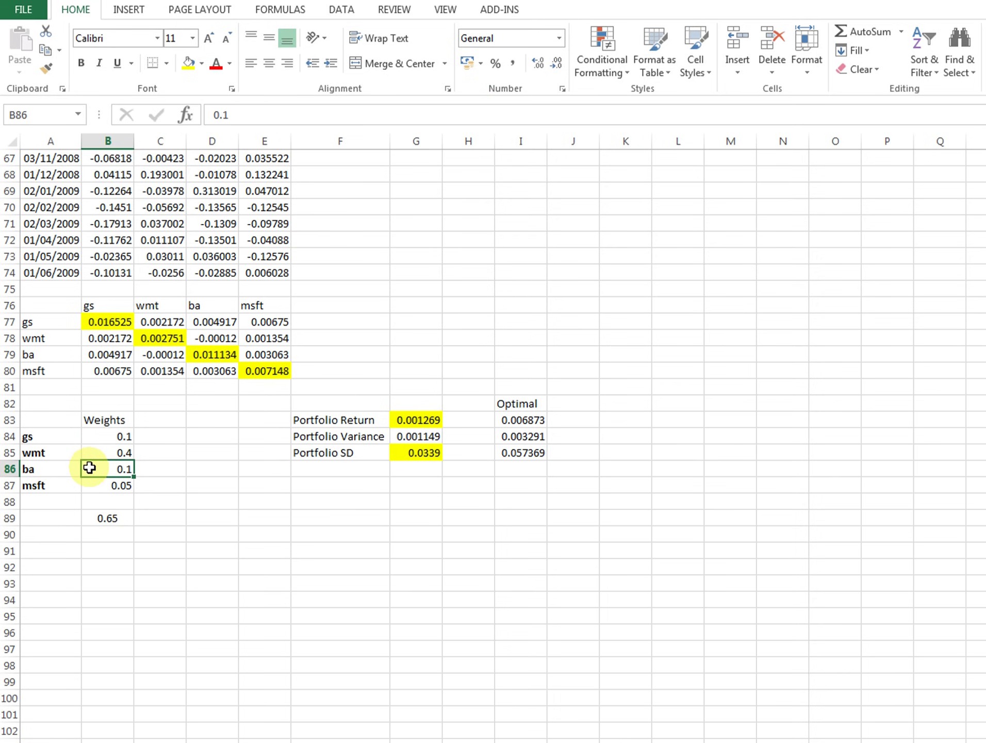
text(0.2)
key(Return)
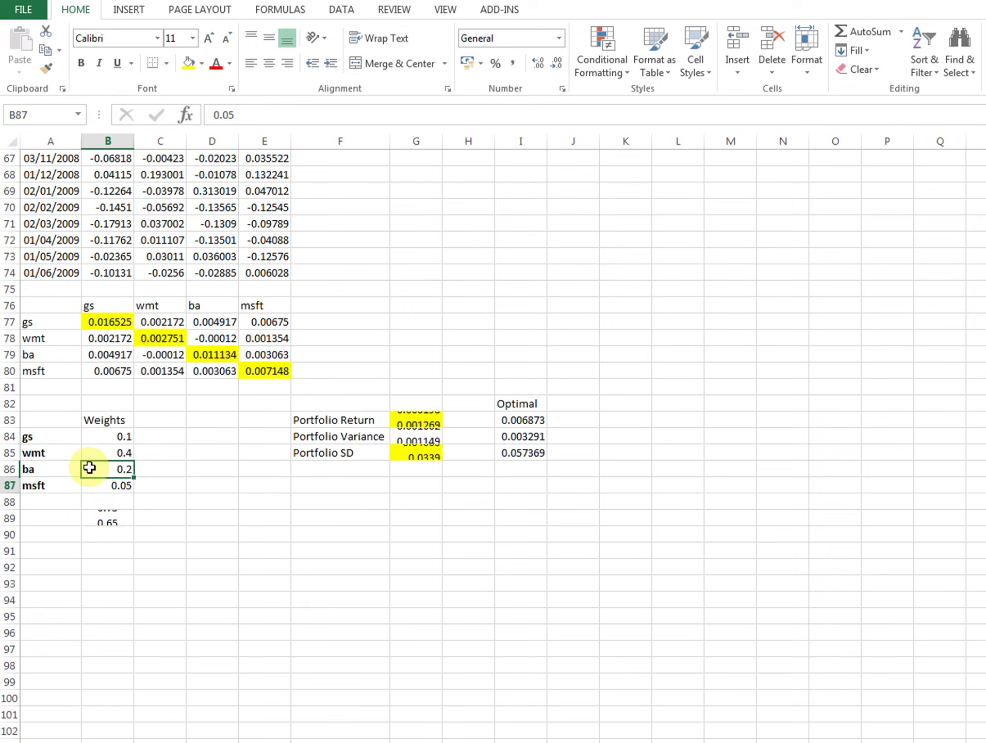
drag(90, 467, 100, 444)
click(110, 517)
click(124, 485)
text(0.25)
key(Return)
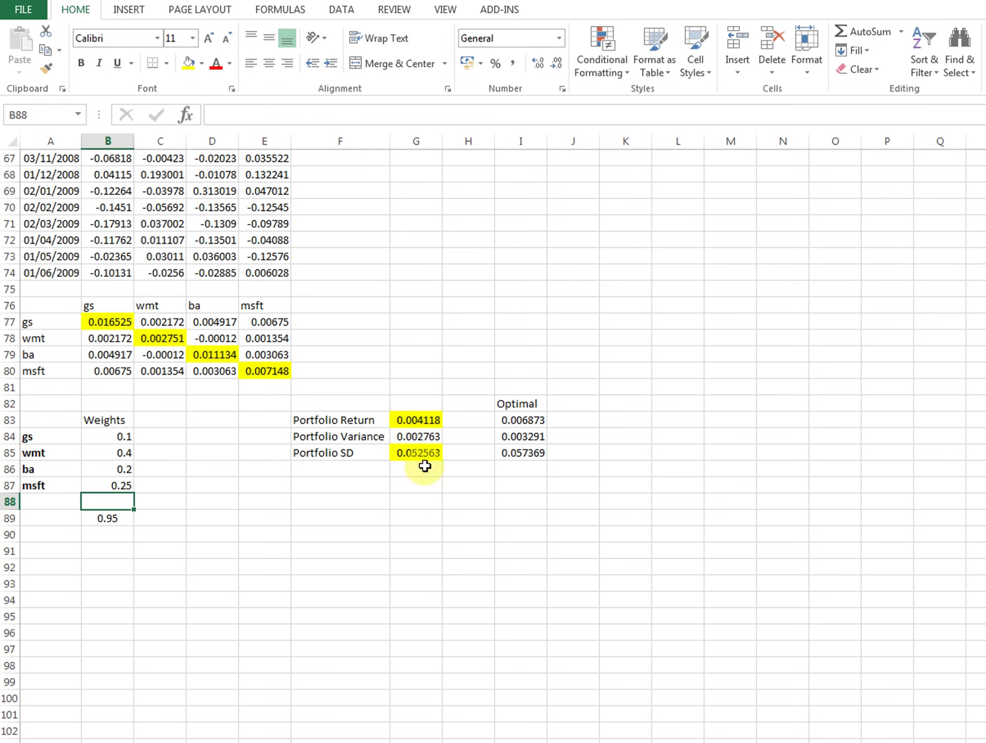
- Compare the Portfolio Return in G83 and Portfolio SD in G85 with the Optimal values in I83:I85
click(432, 421)
click(432, 454)
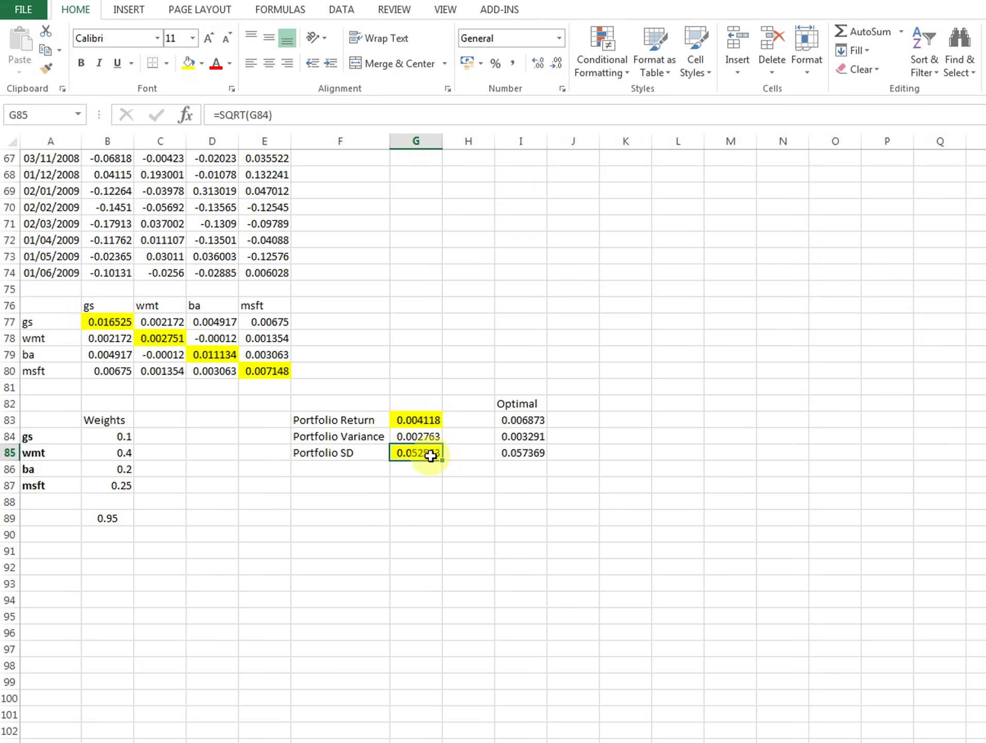
click(424, 418)
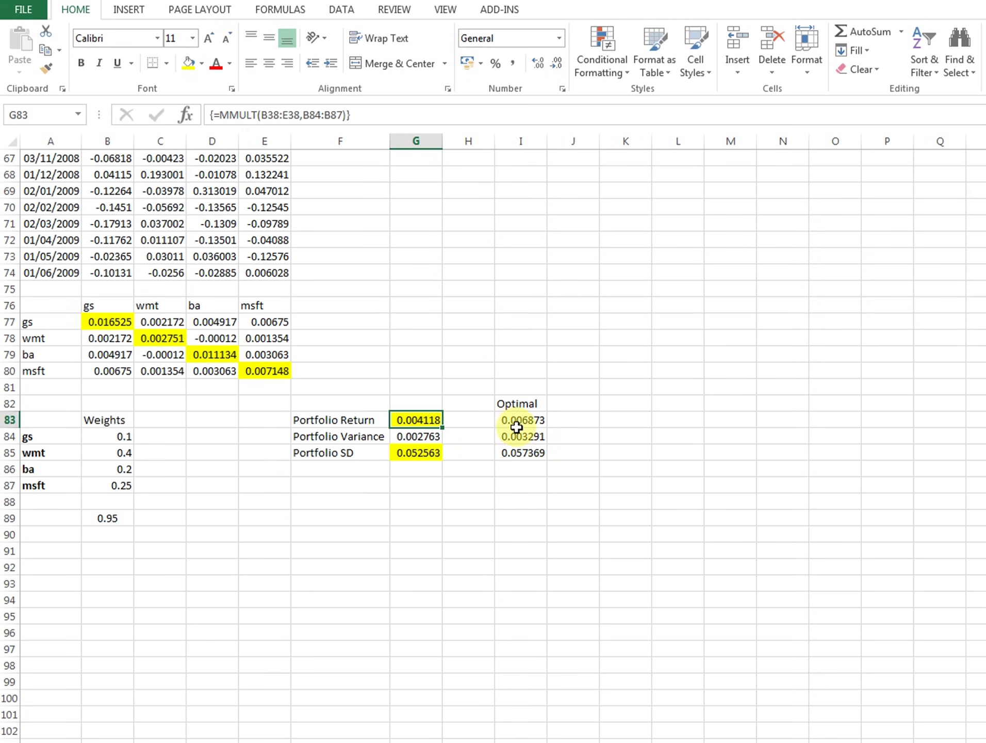
drag(516, 419, 519, 453)
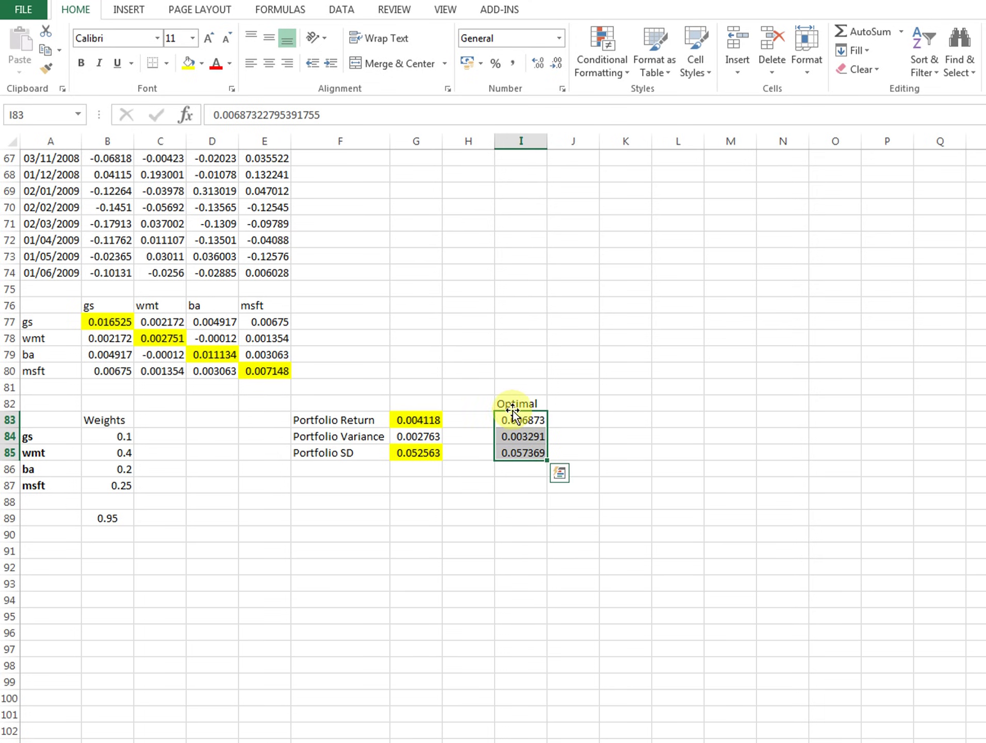
click(573, 420)
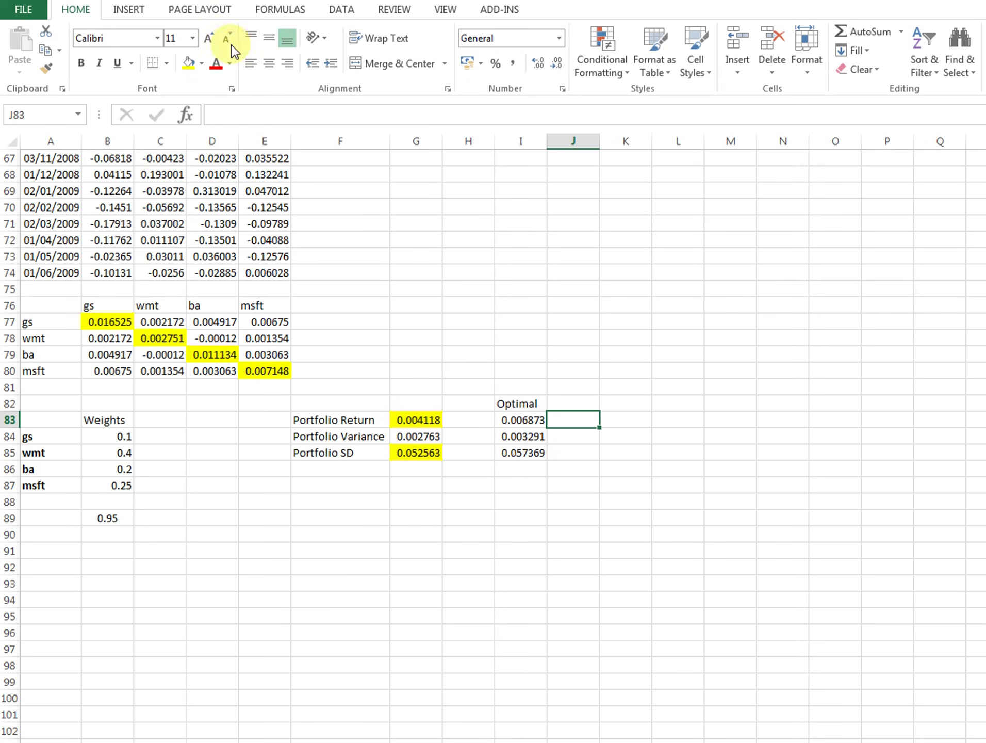
- Run Solver to minimize B84 by changing B84:B87 with the constraint B89 = 1, and keep the solution
click(341, 9)
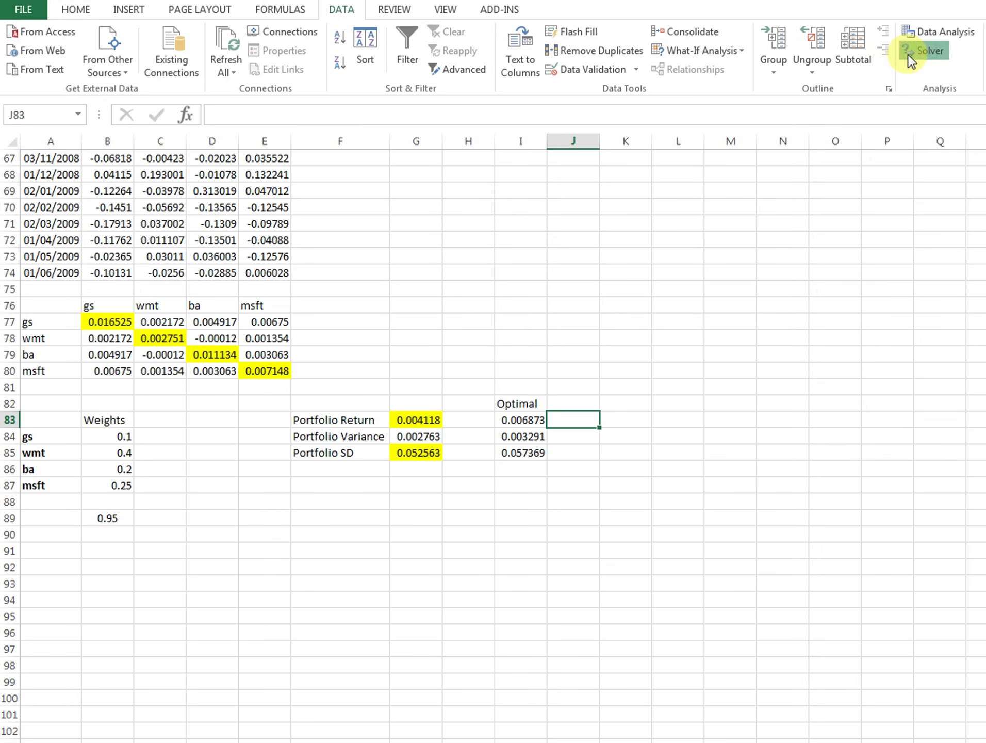
click(907, 51)
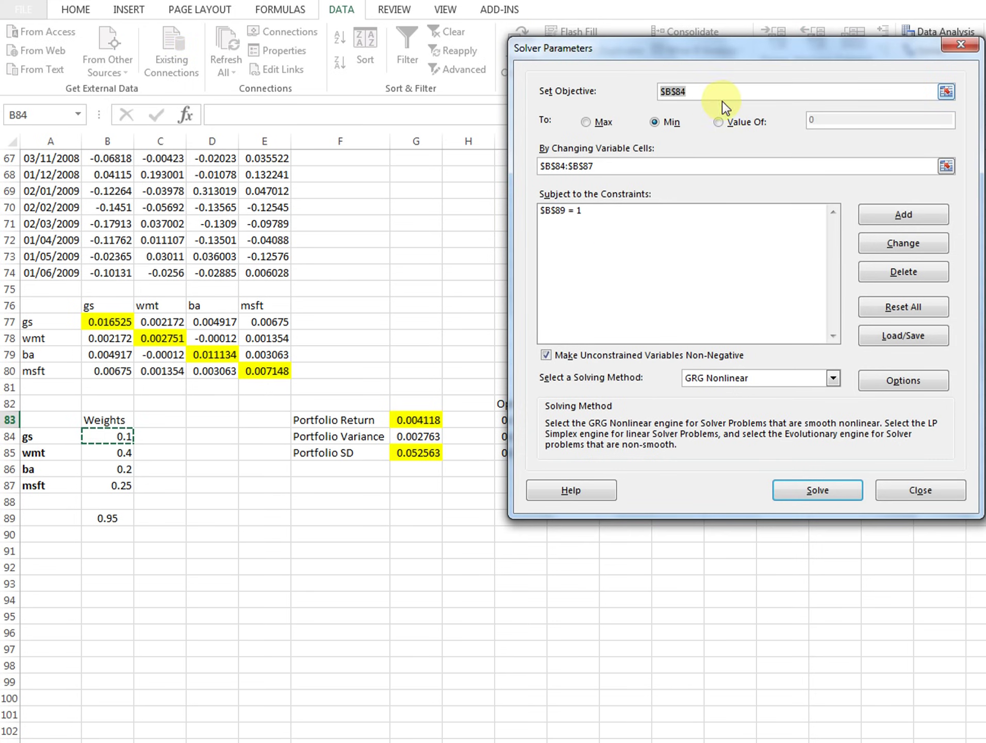
click(785, 486)
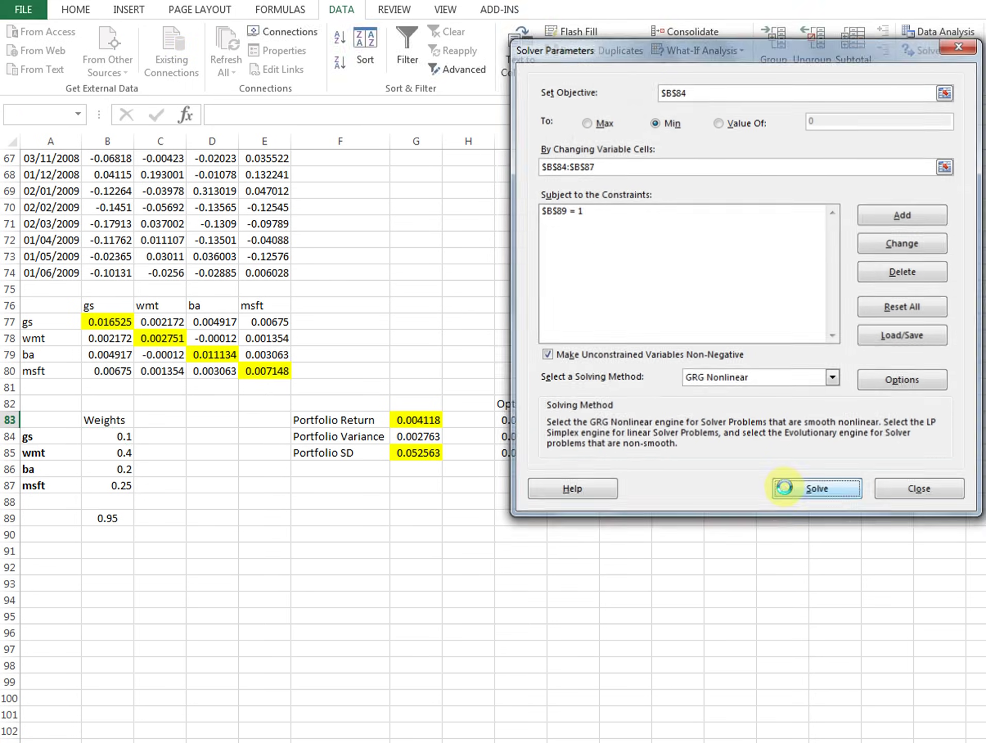
click(380, 412)
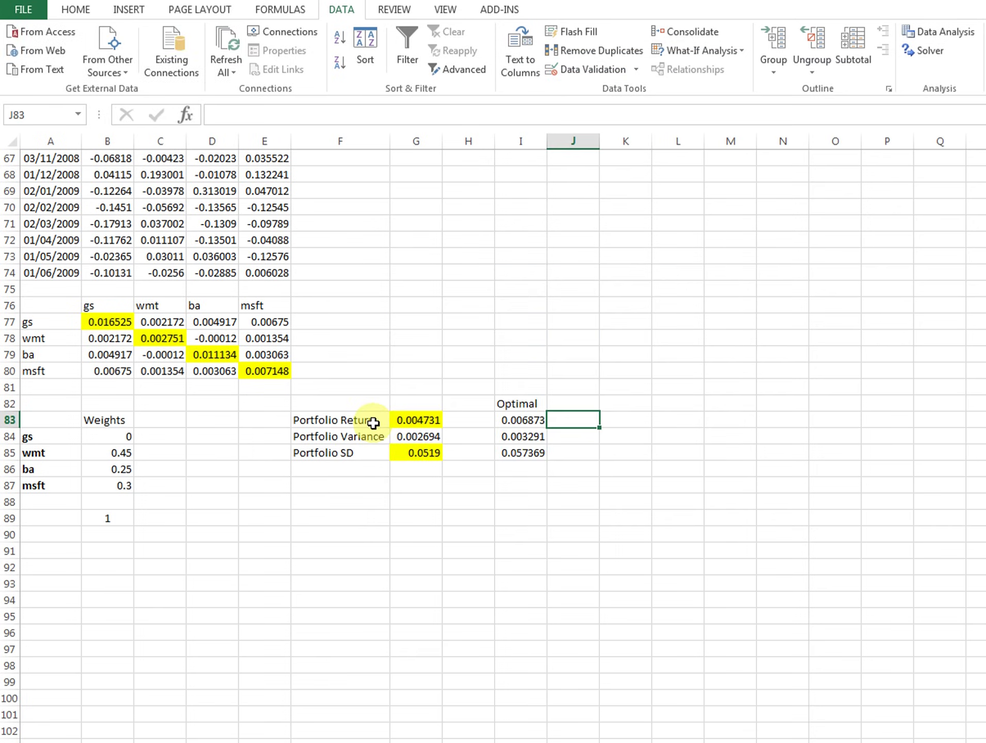
- Review the Portfolio Return formula in G83 and the Solver setup, including its objective cell and the constraint B89 = 1
click(420, 518)
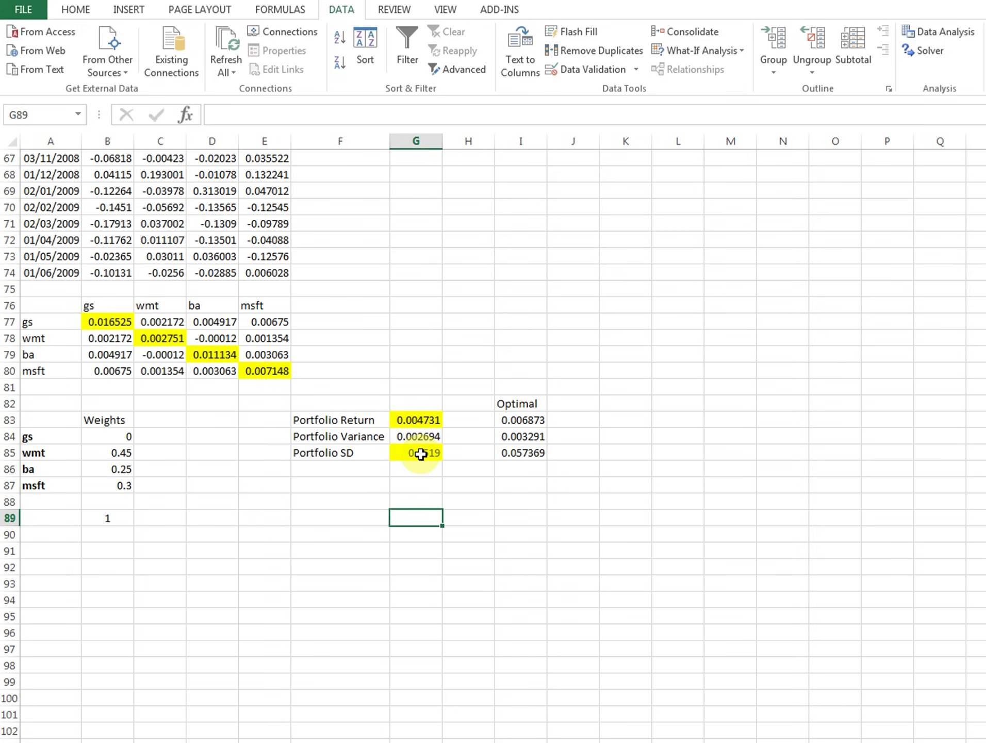
click(416, 421)
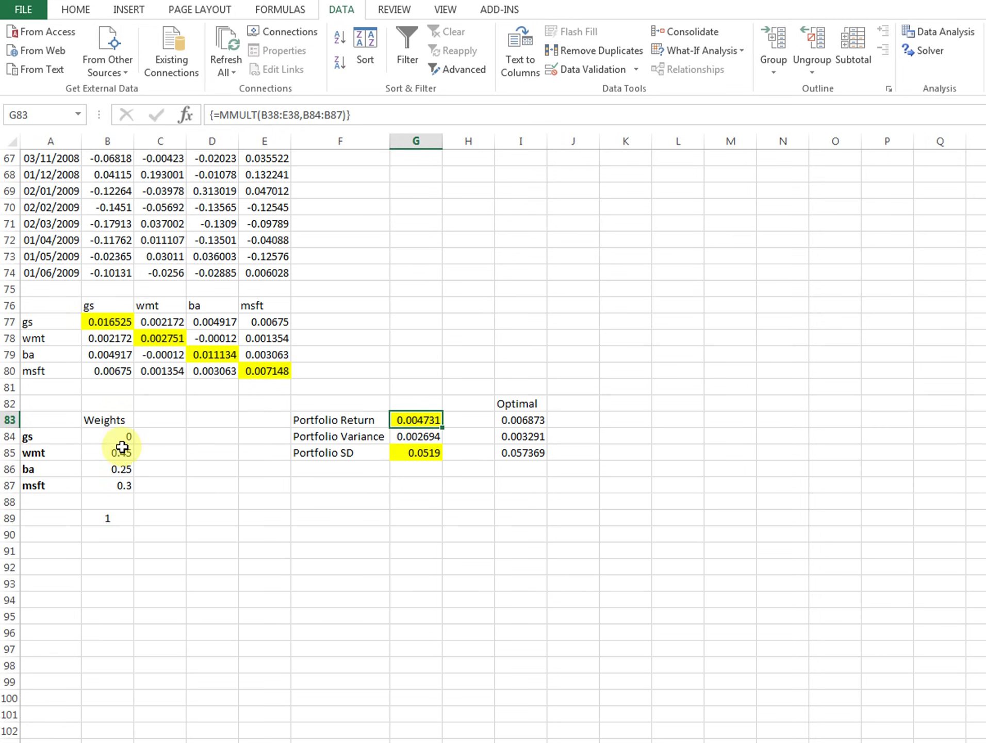
click(923, 48)
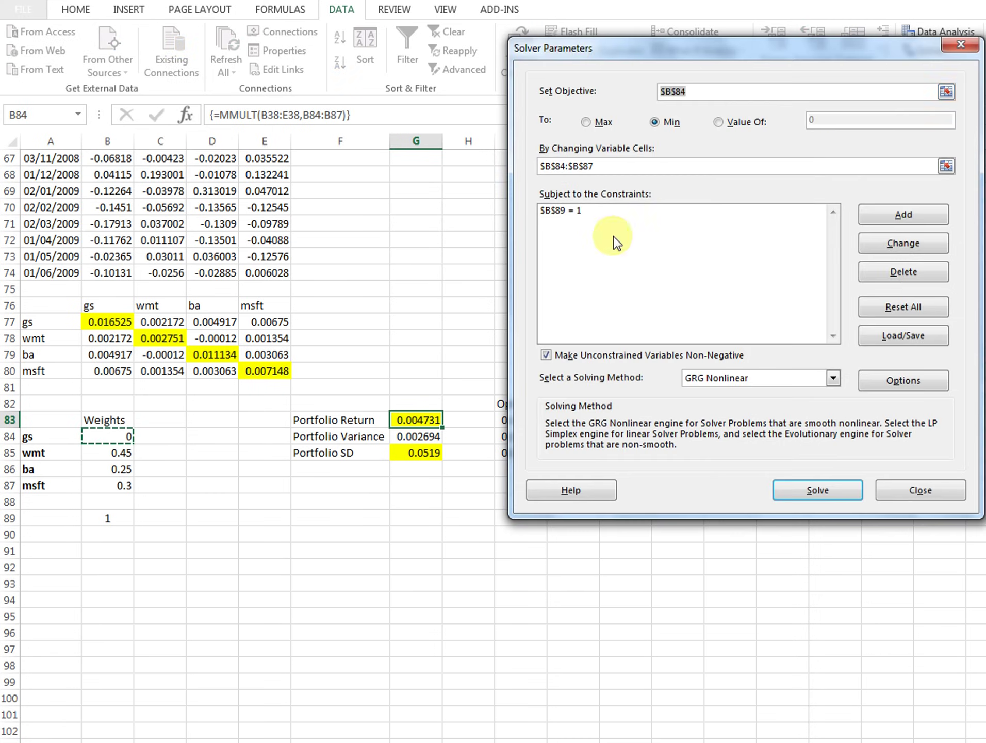
click(897, 243)
key(Return)
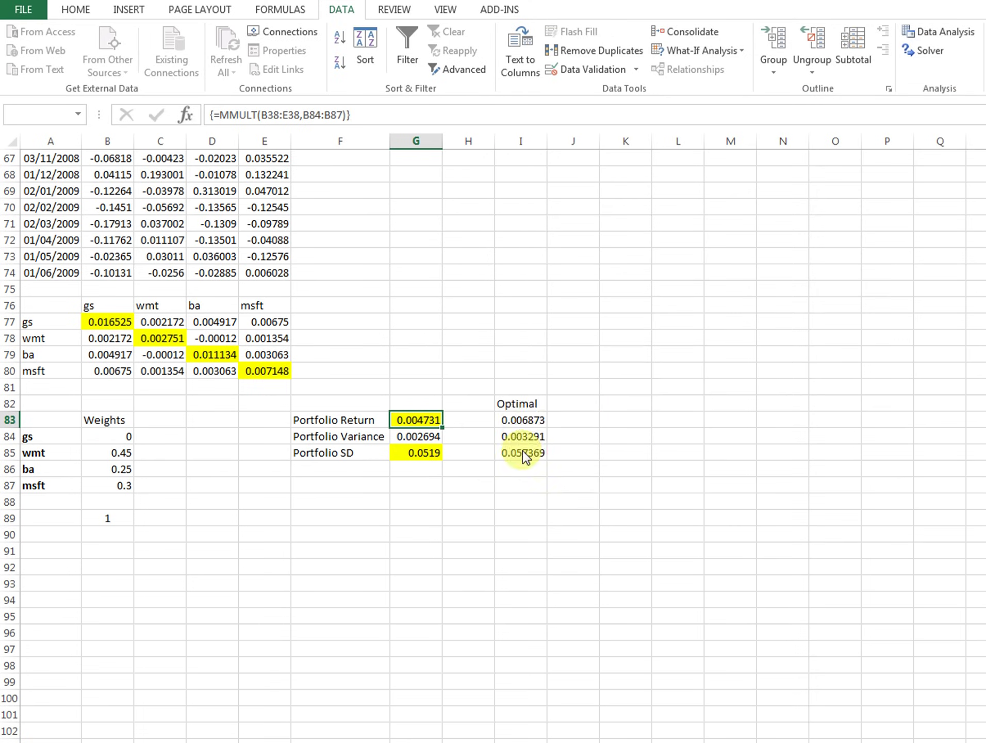
click(626, 210)
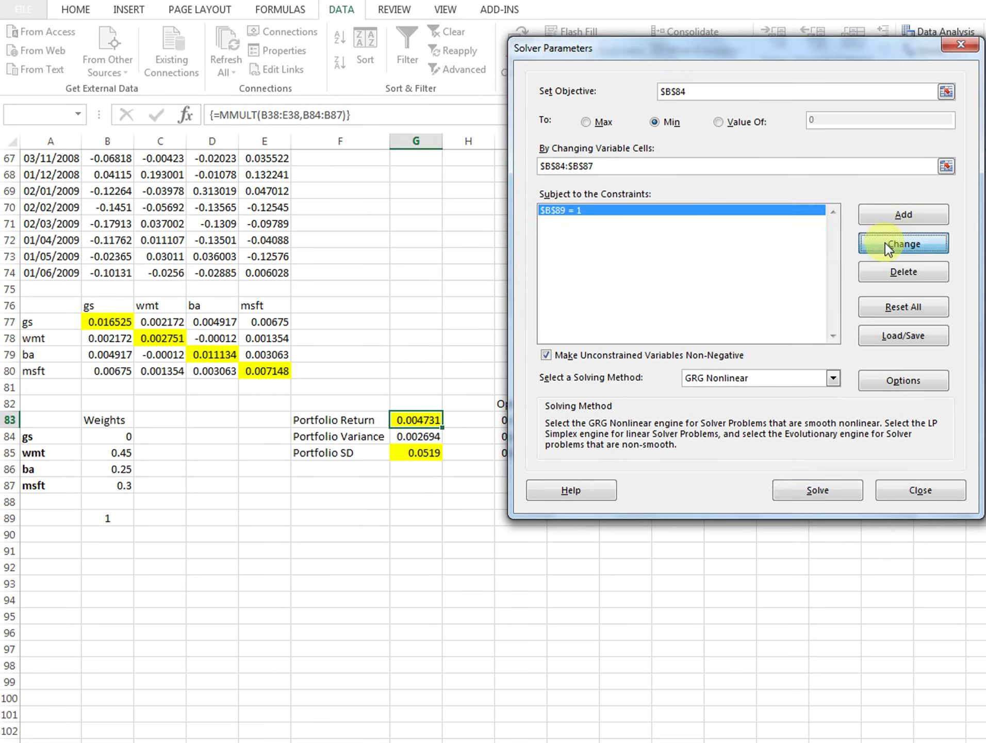
click(885, 243)
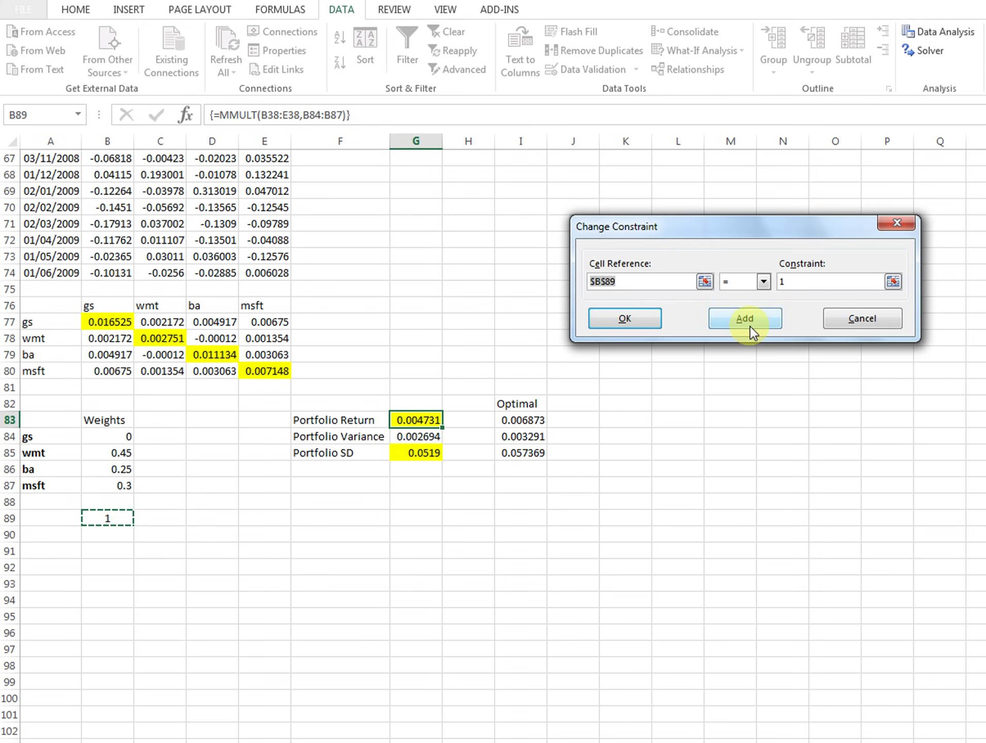
click(851, 319)
- Change the Solver objective to the Portfolio Variance in G84, minimize it by changing B84:B87 with B89 = 1, and keep the solution
click(729, 167)
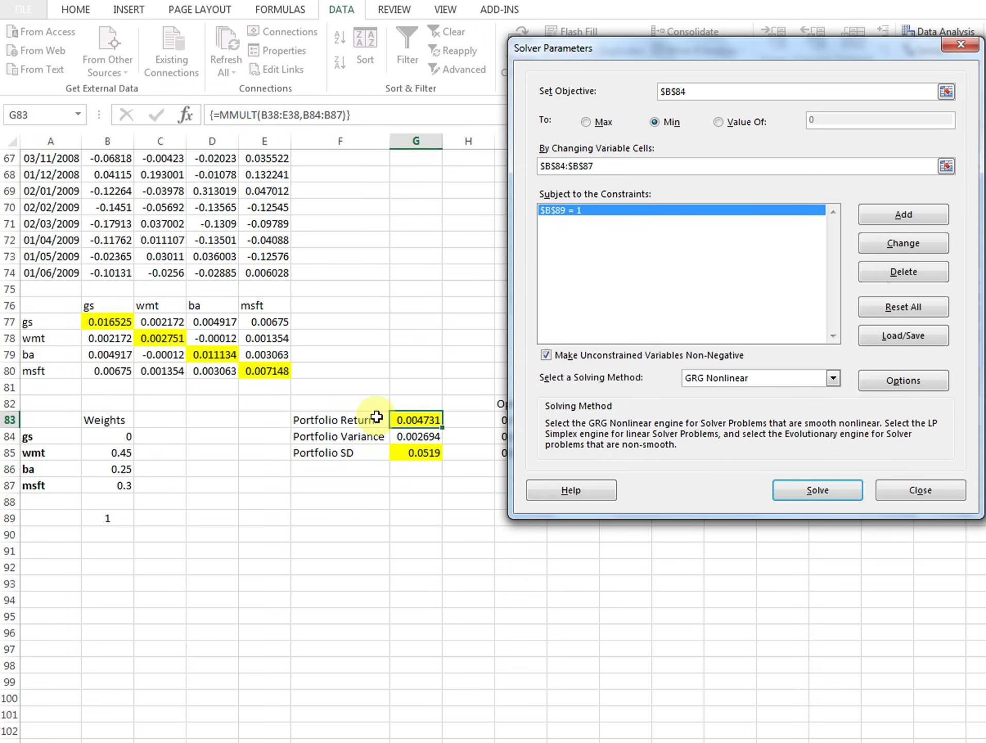
drag(704, 90, 595, 85)
key(BackSpace)
click(417, 439)
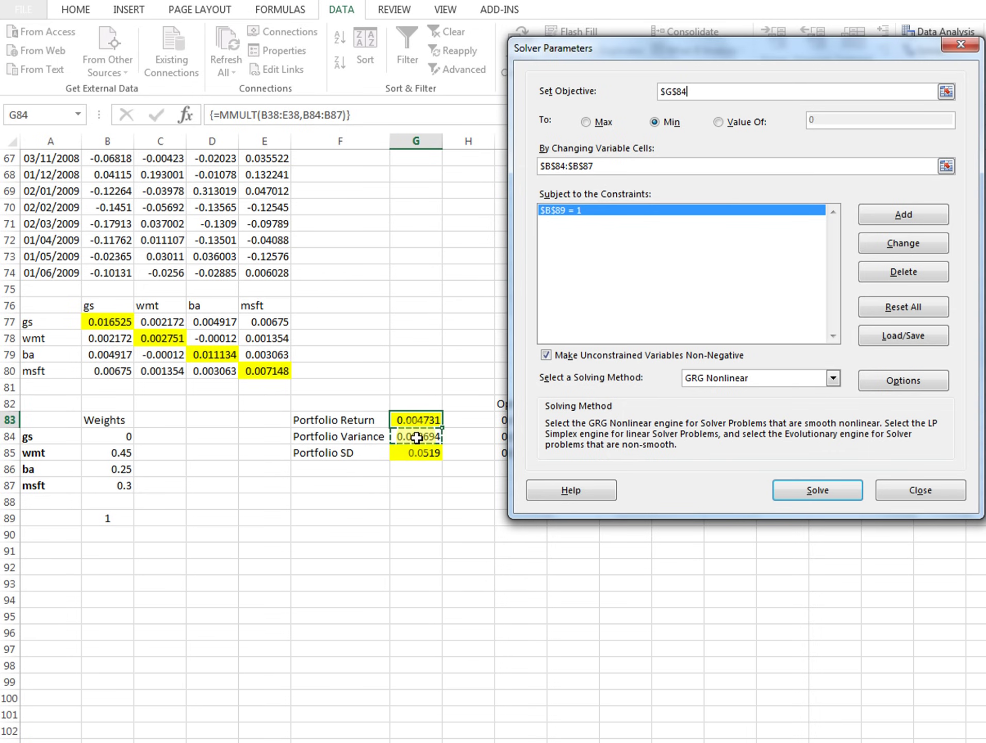
click(833, 486)
click(403, 416)
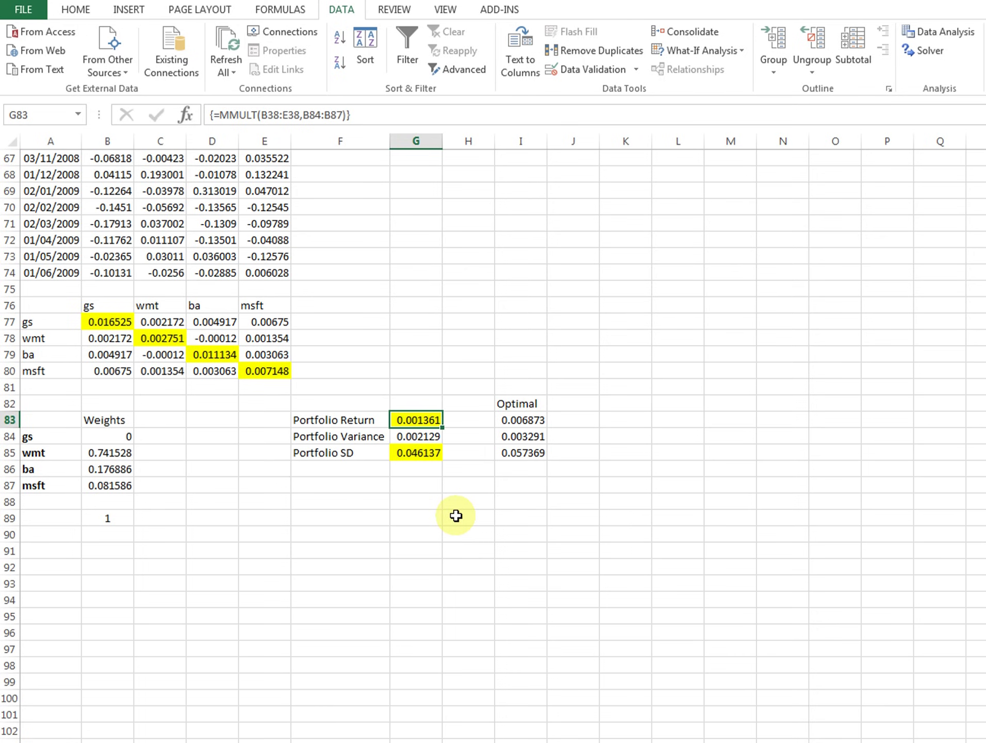
- Delete the Optimal heading and its comparison values in I82:I85, and check the Portfolio Return and Portfolio SD
drag(518, 404, 519, 455)
key(Delete)
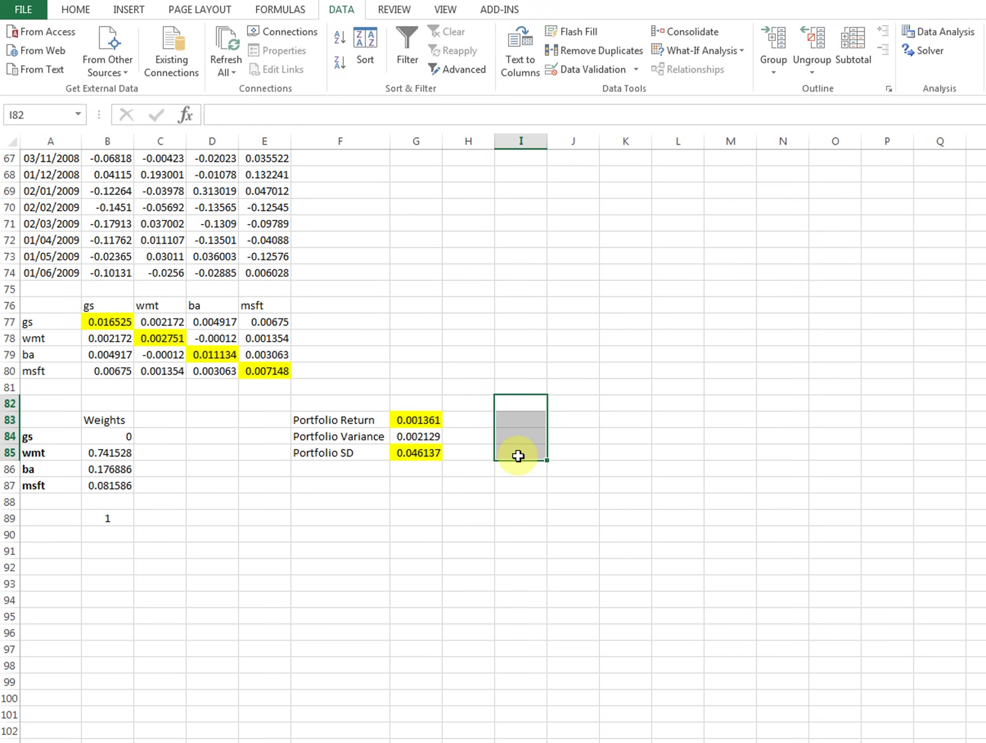
click(418, 420)
click(419, 452)
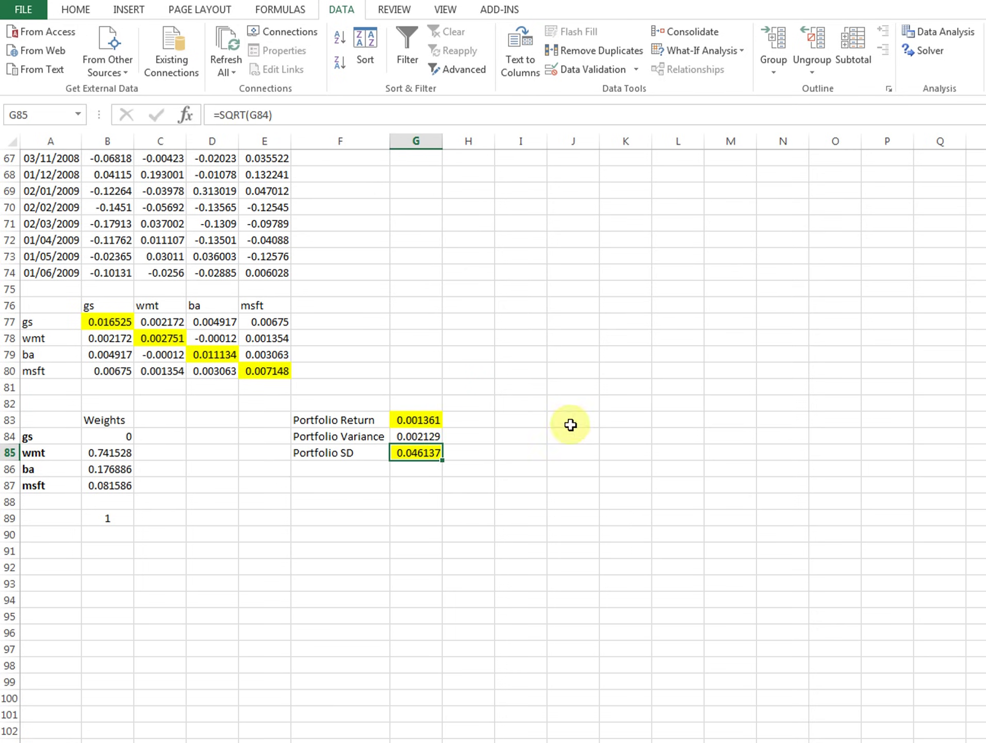
- Rerun Solver with the same G84 minimization settings, keep the solution, and check the Portfolio Return in G83
click(928, 50)
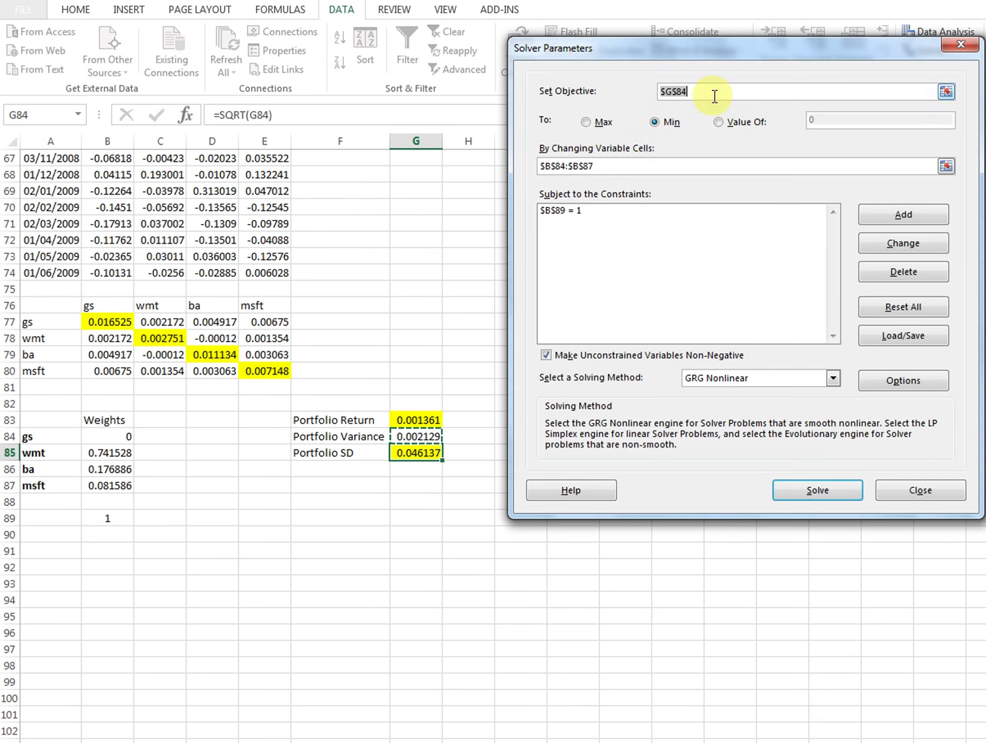
click(603, 168)
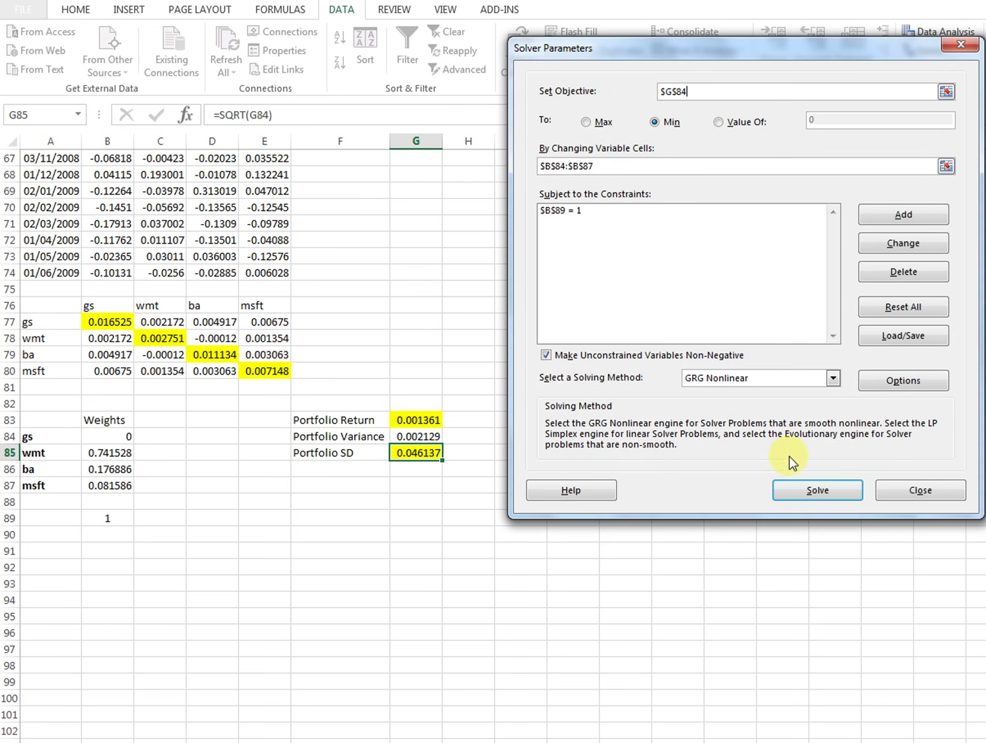
click(799, 484)
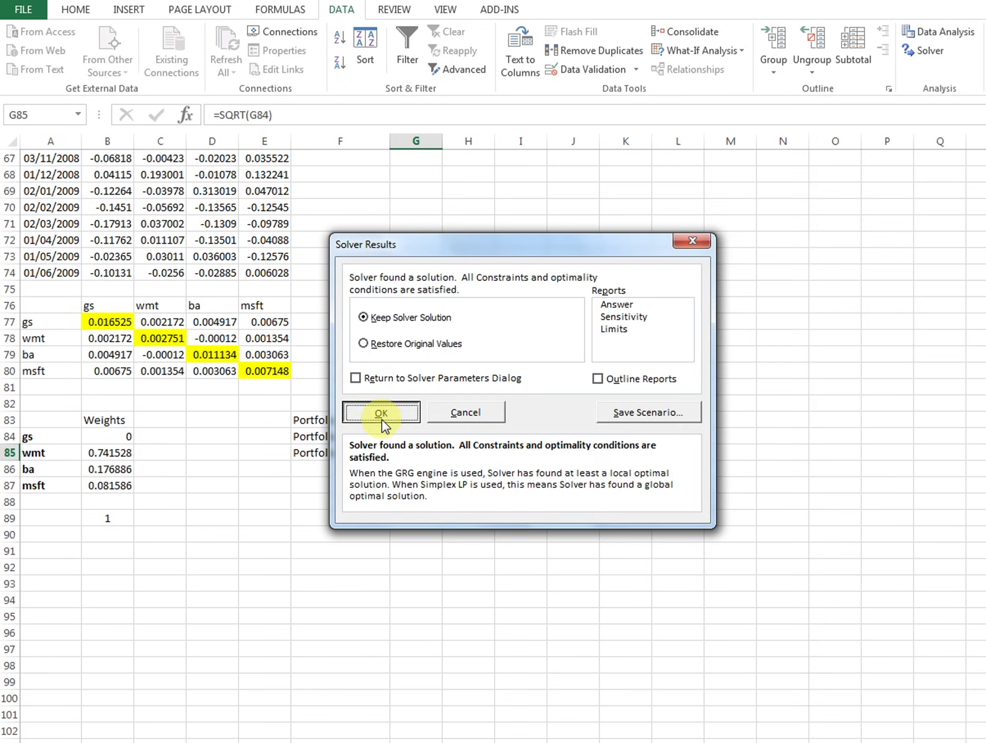
click(381, 415)
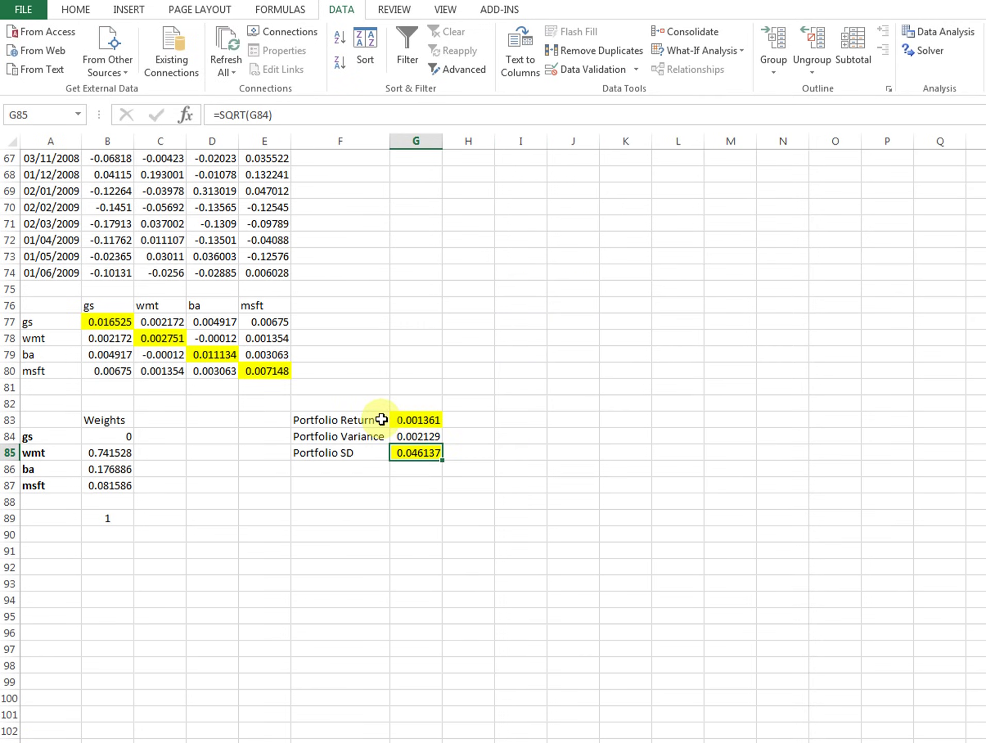
click(432, 420)
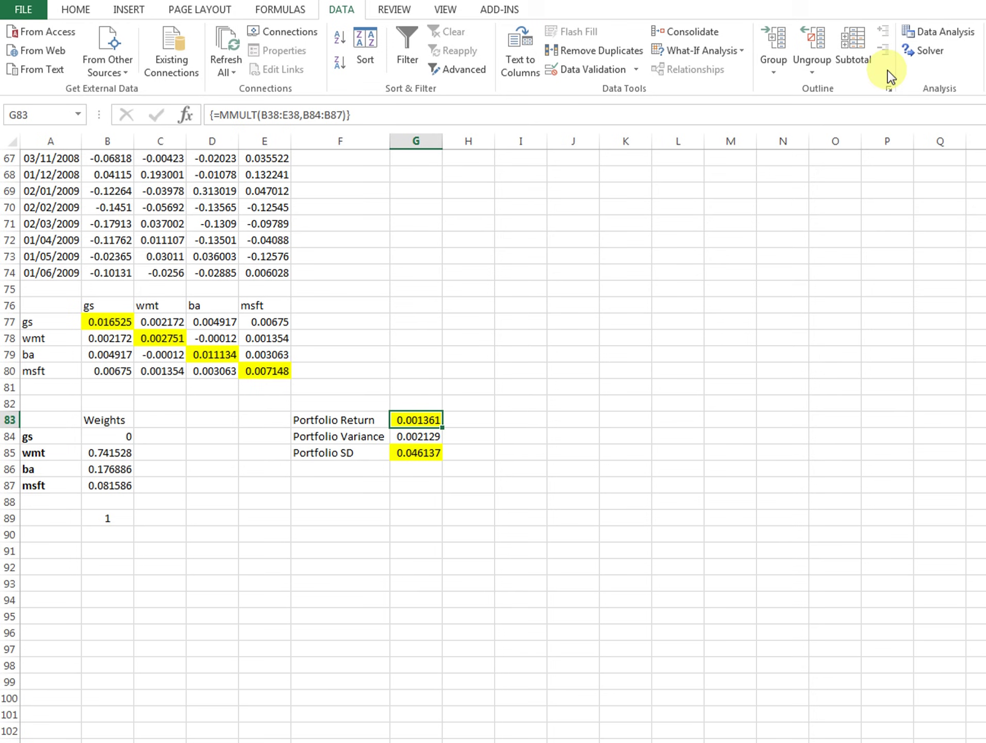
- Clear the Solver objective, reselect the Portfolio Variance in G84 as the minimum target, solve for B84:B87 again and keep the solution
click(926, 48)
click(718, 91)
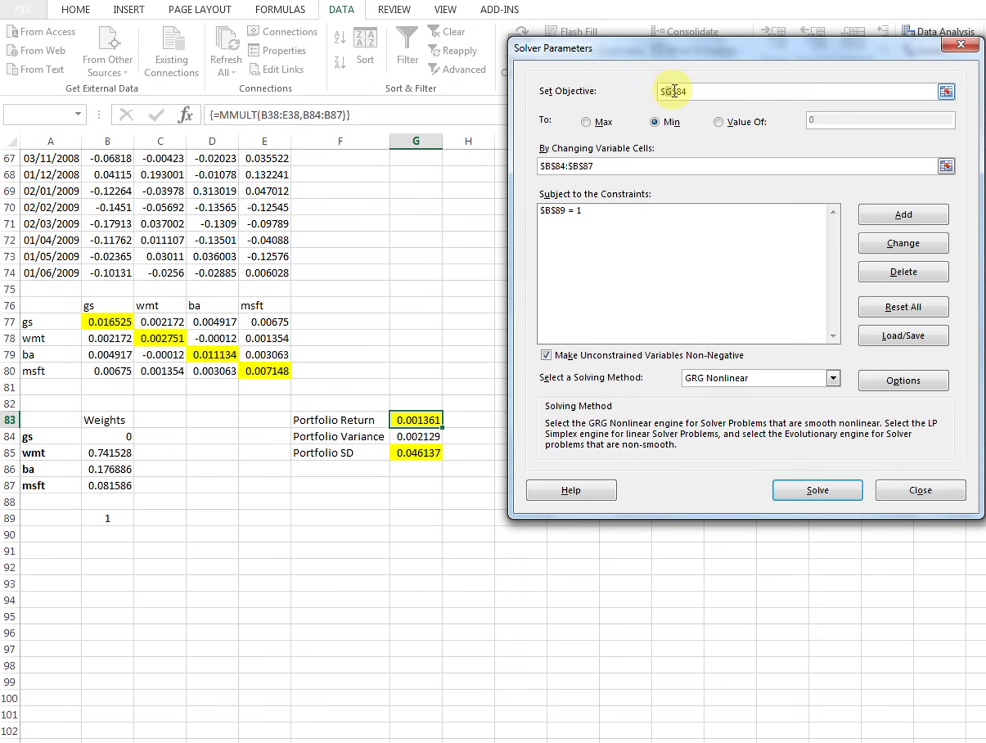
click(711, 91)
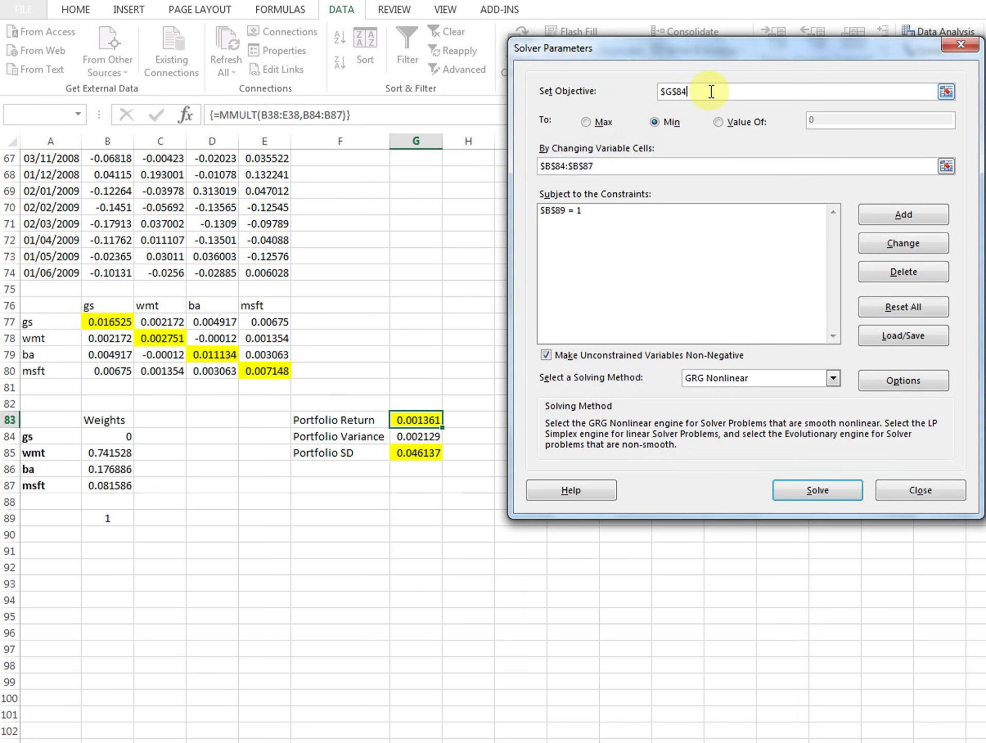
drag(711, 91, 647, 91)
key(BackSpace)
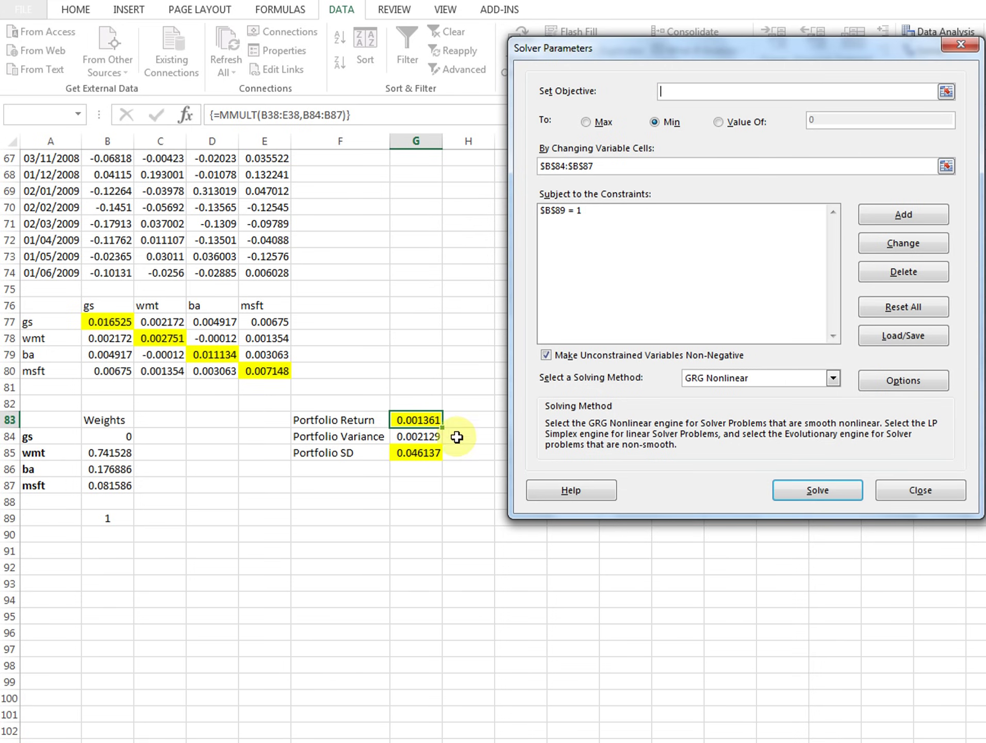
click(434, 437)
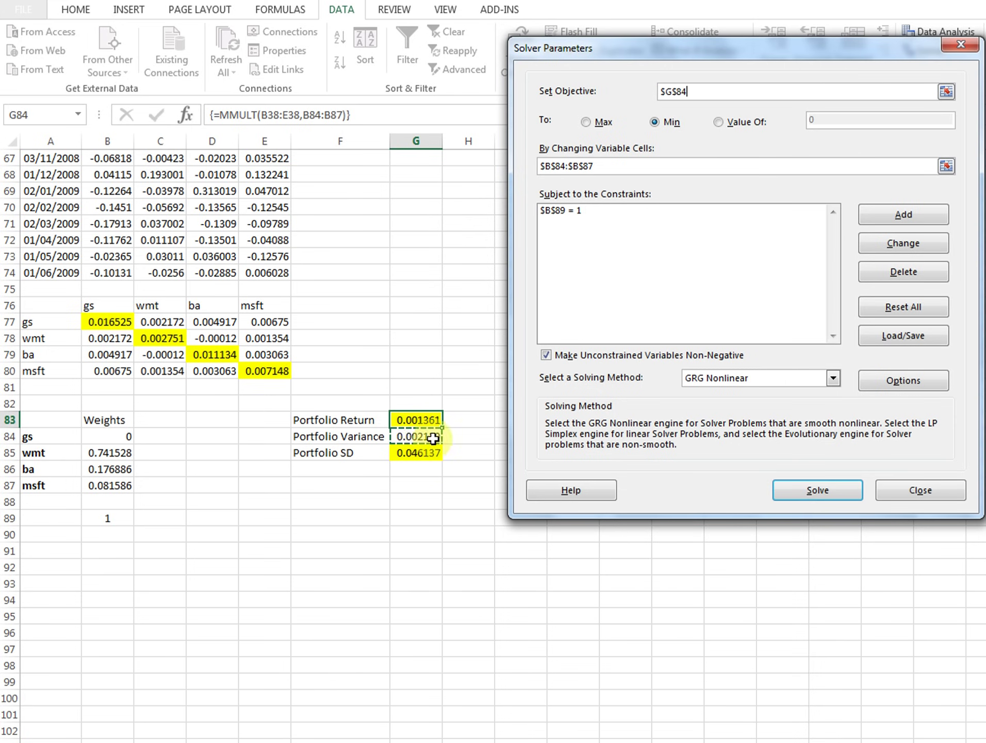
click(606, 165)
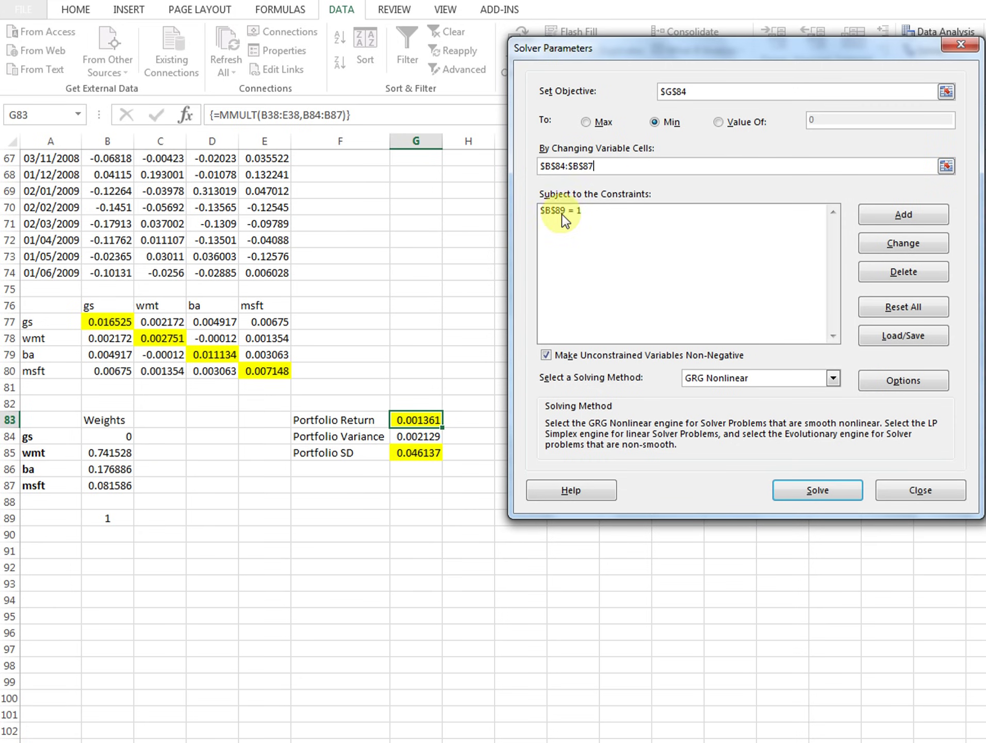
click(797, 485)
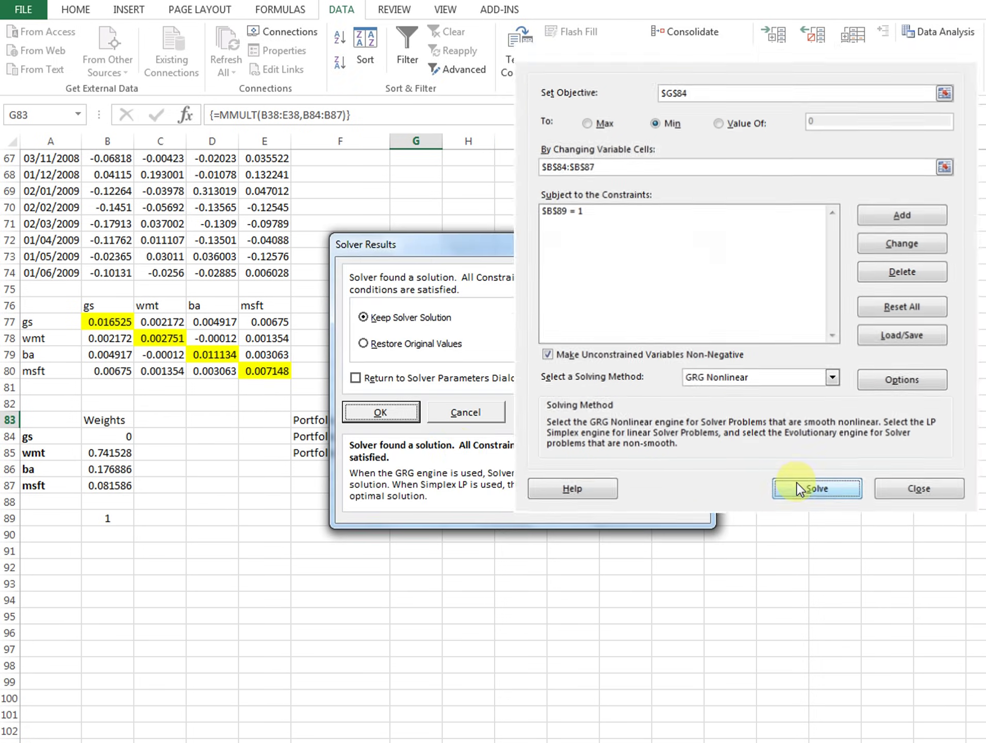
click(389, 473)
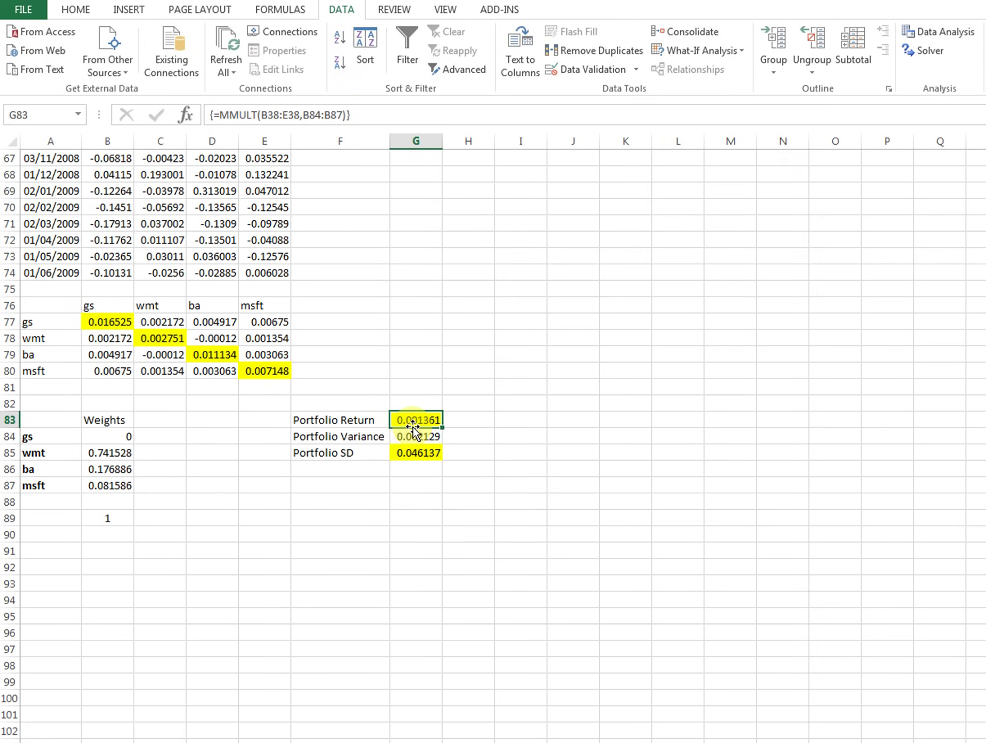